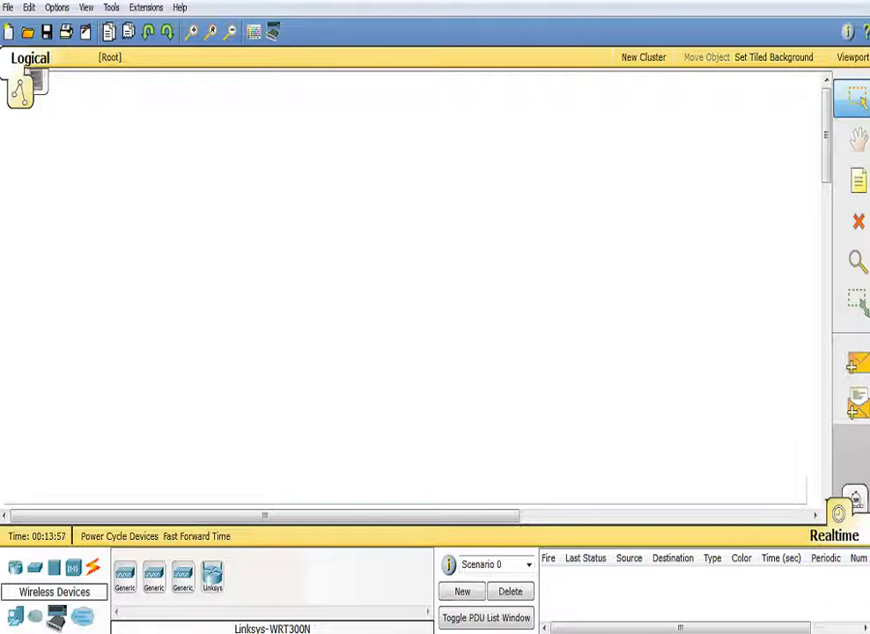
Place a Linksys-WRT300N wireless router in the middle of the empty workspace.
click(212, 576)
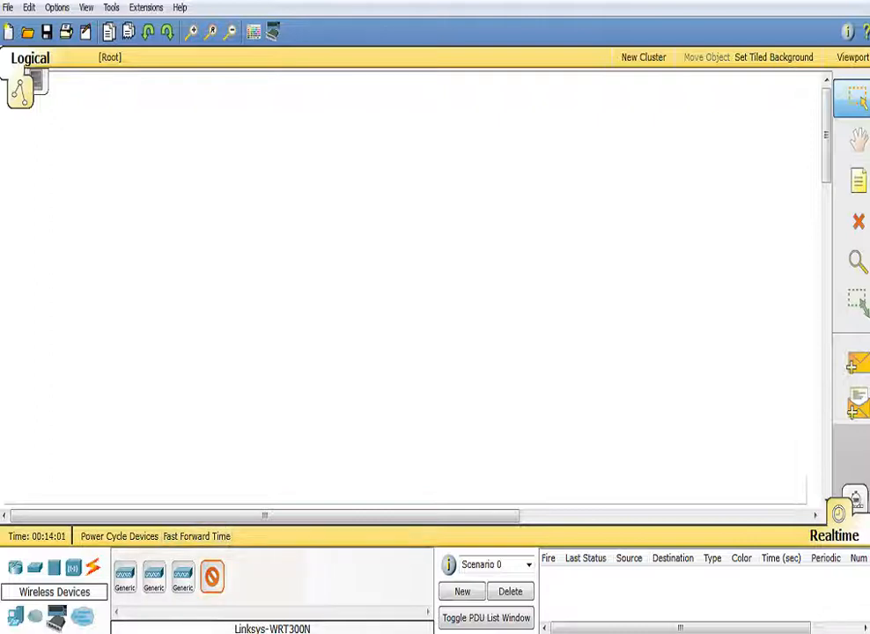
click(395, 247)
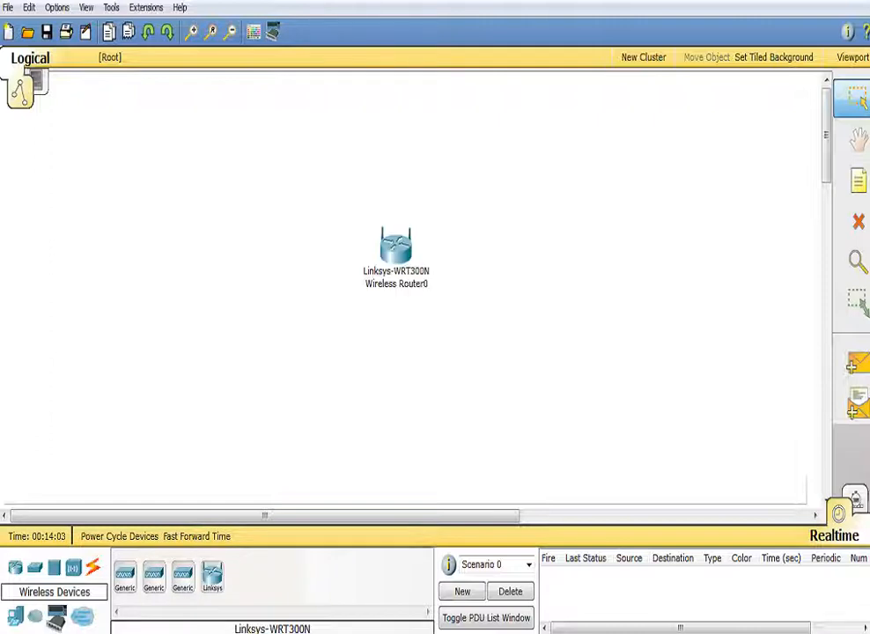
drag(395, 246, 391, 286)
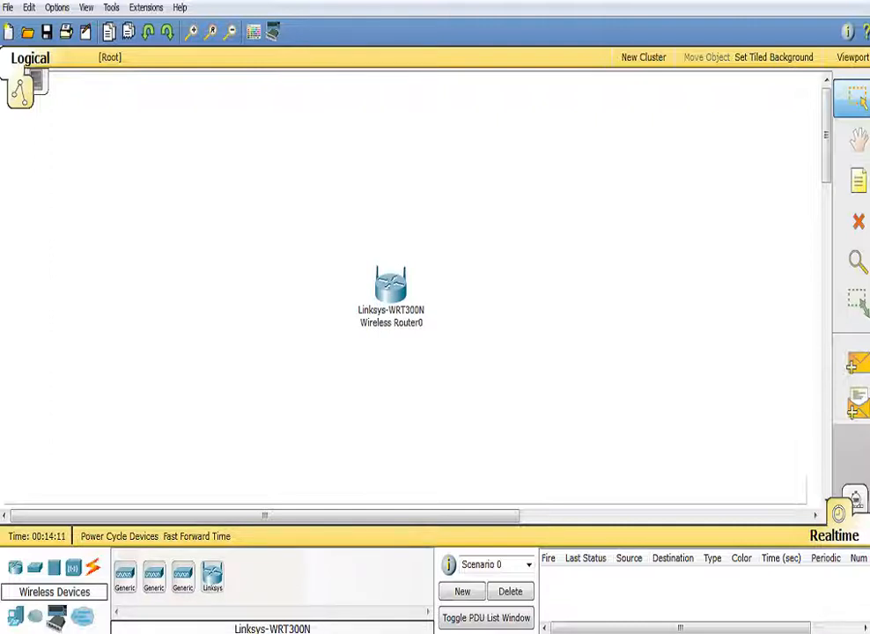
Examine the wireless router's port summary and its LAN, Internet, Wireless, global and algorithm configuration settings.
mouse_move(396, 289)
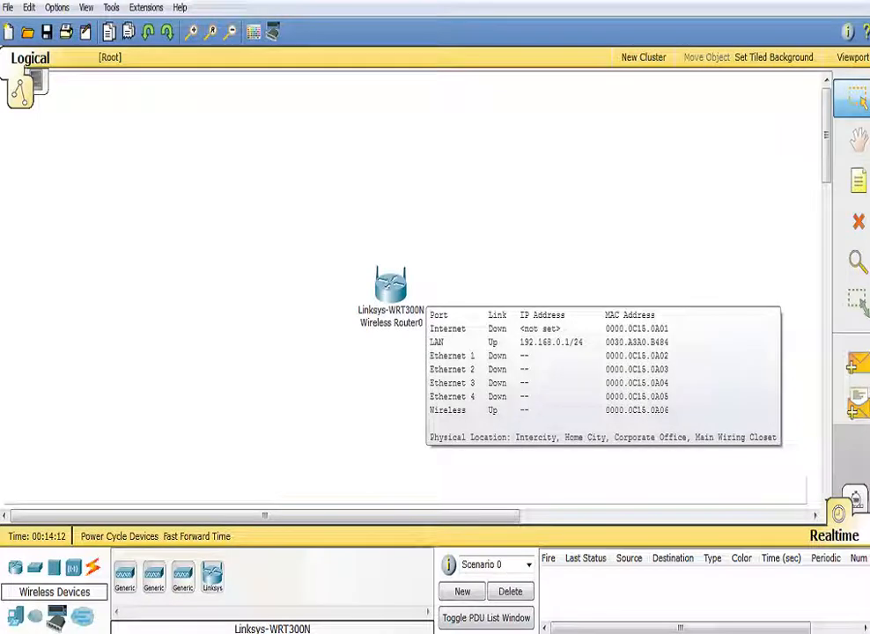
click(391, 287)
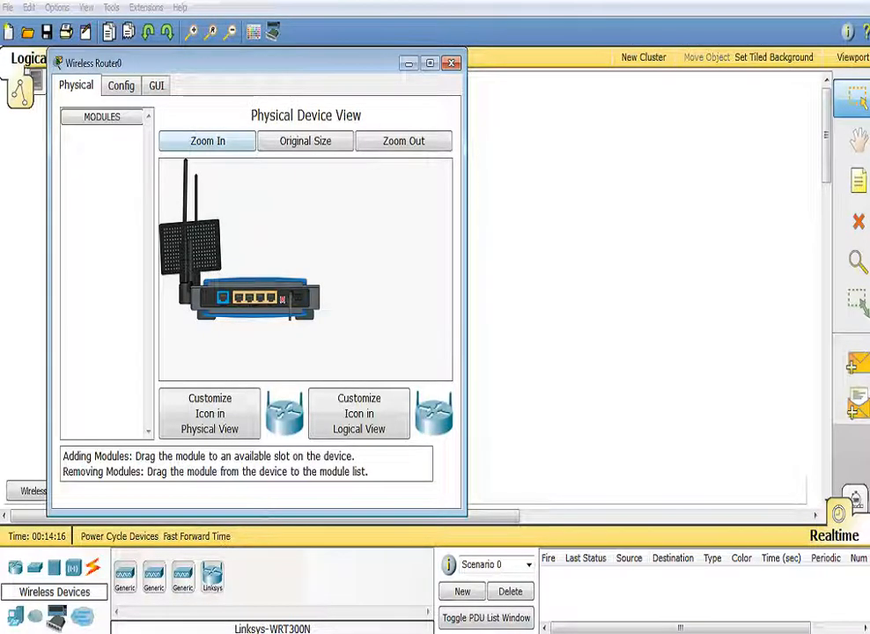
click(121, 85)
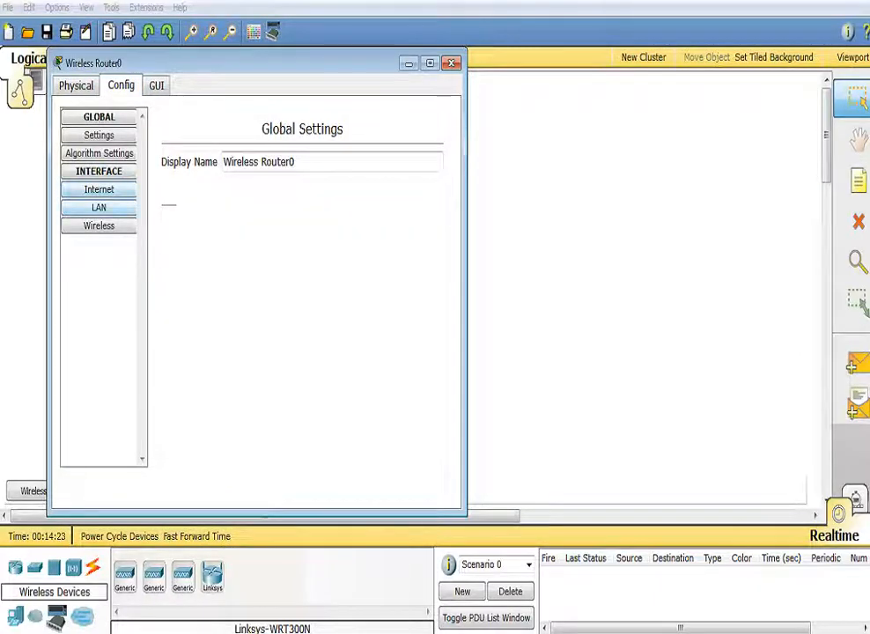
click(99, 207)
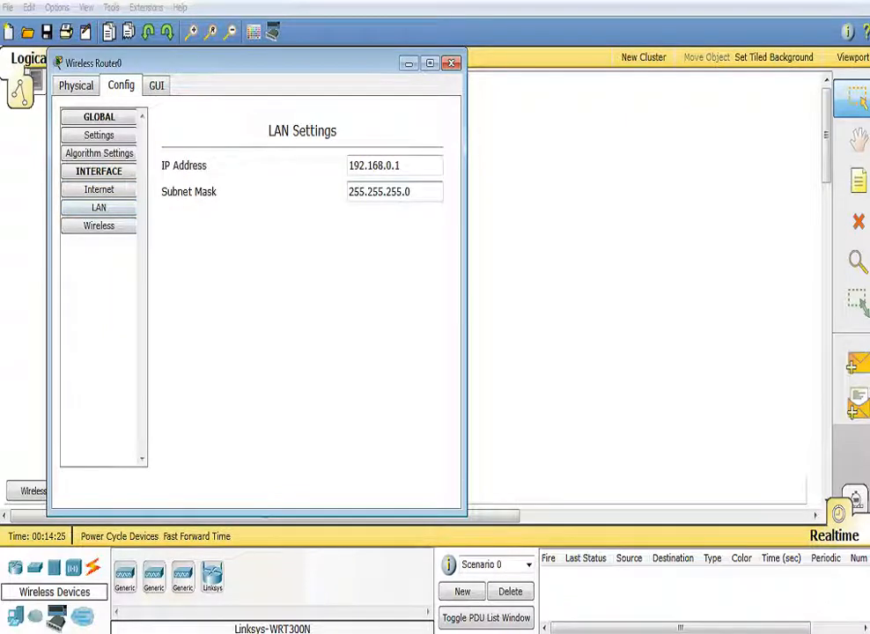
click(407, 165)
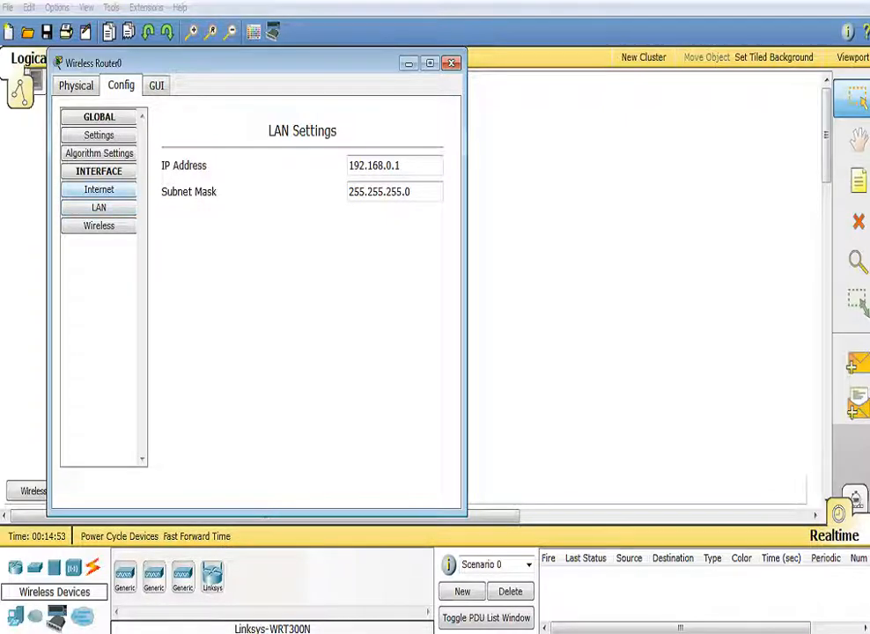
click(99, 190)
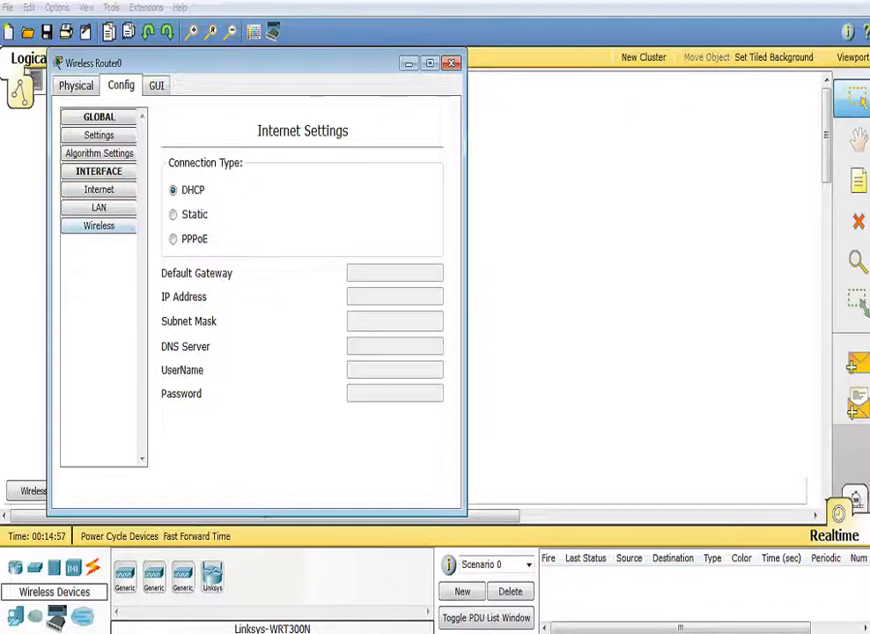
click(99, 225)
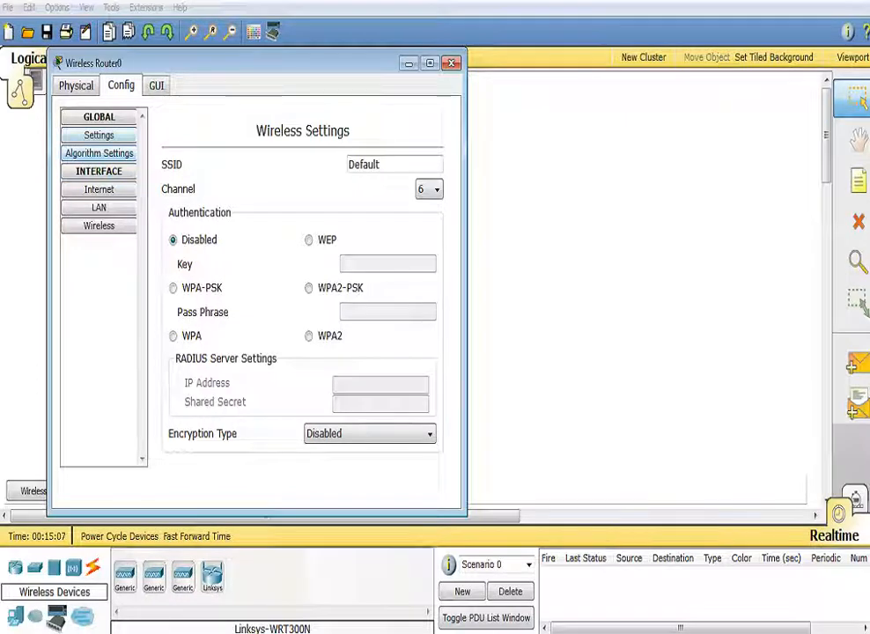
click(98, 136)
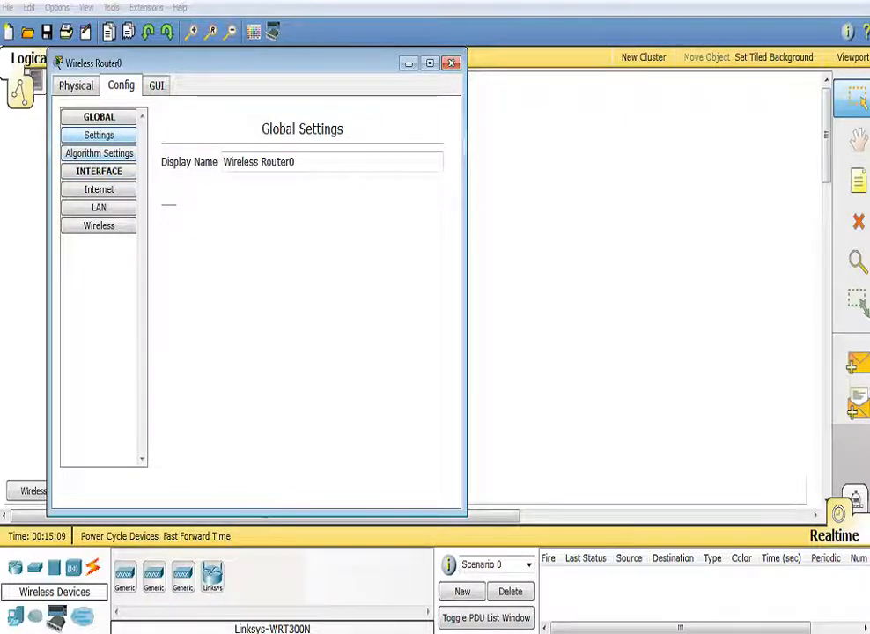
click(99, 153)
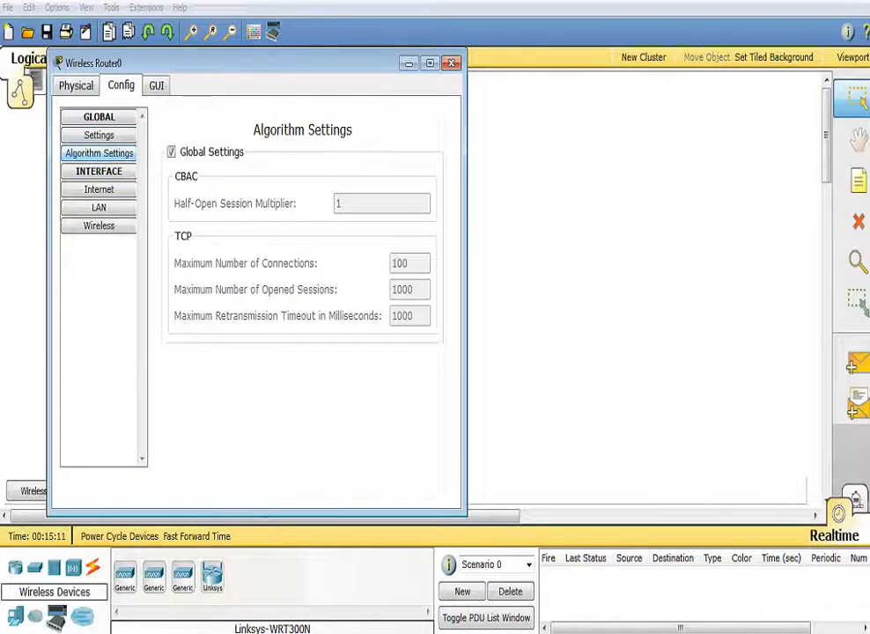
click(99, 136)
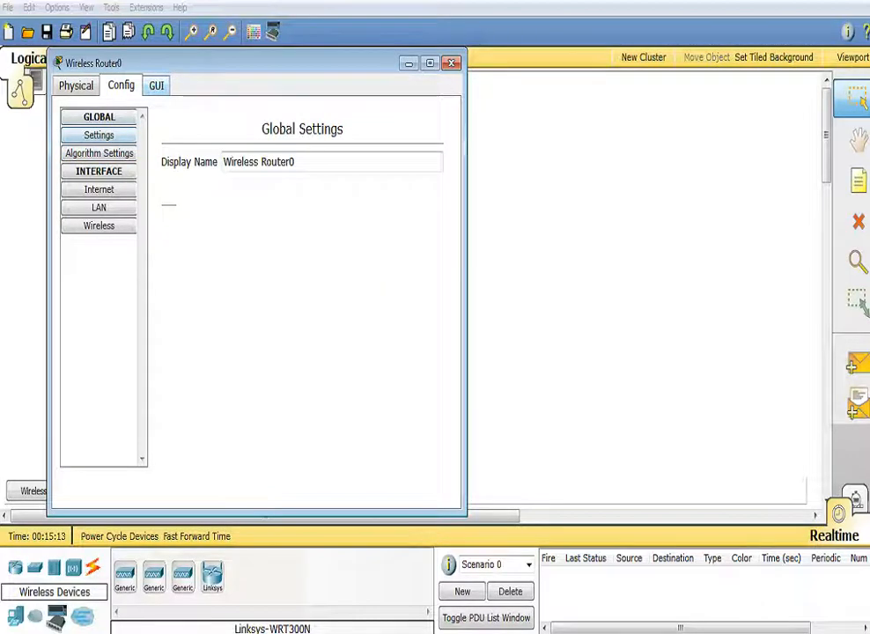
Review the router's web setup page with its DHCP server section, recheck its physical view and LAN settings, and close the router window.
click(156, 86)
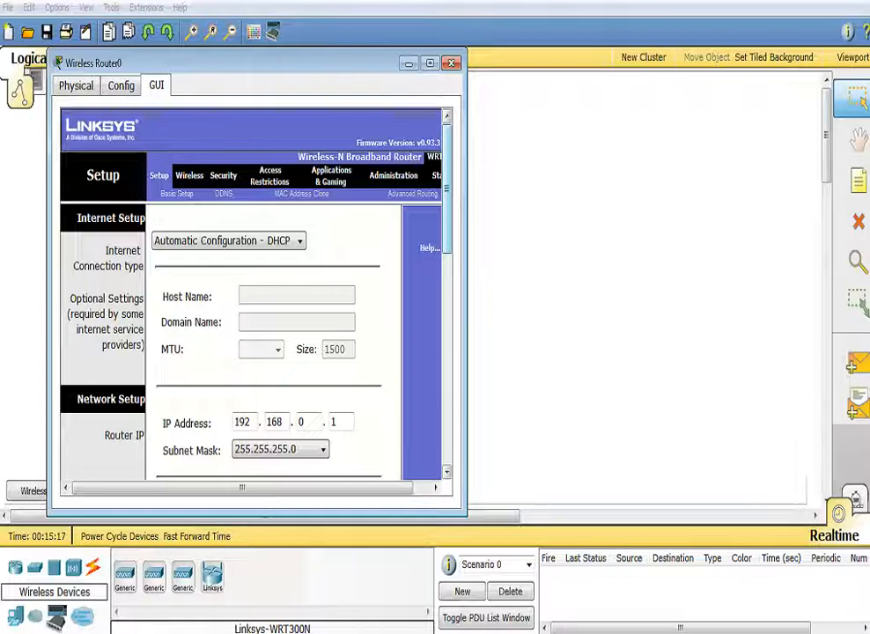
scroll(256, 299, down, 1)
scroll(256, 299, down, 10)
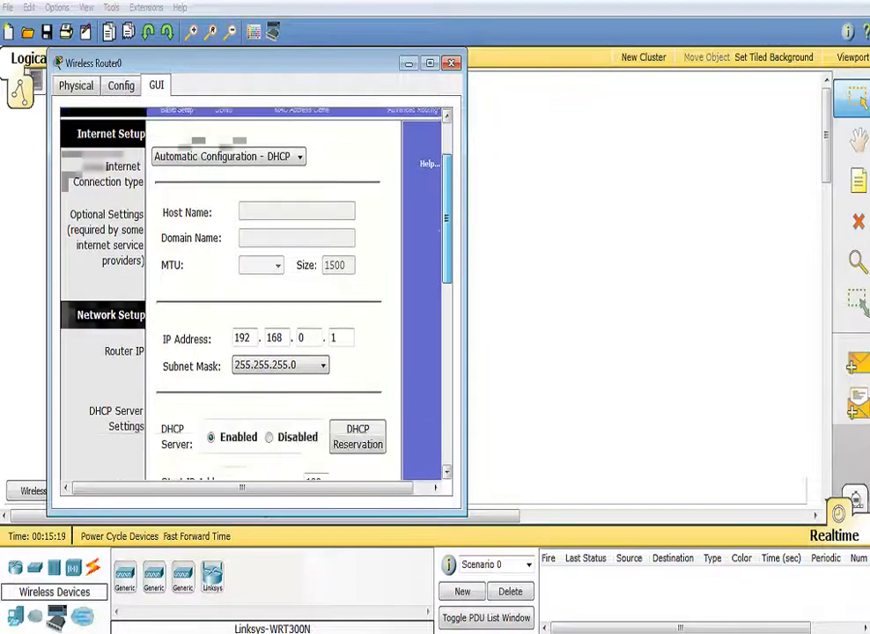
scroll(256, 299, up, 10)
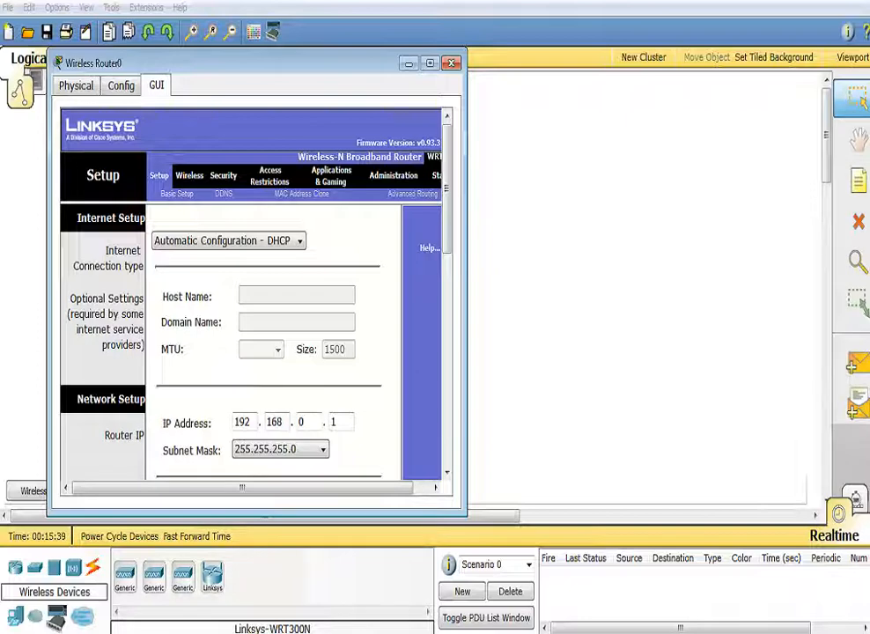
click(76, 85)
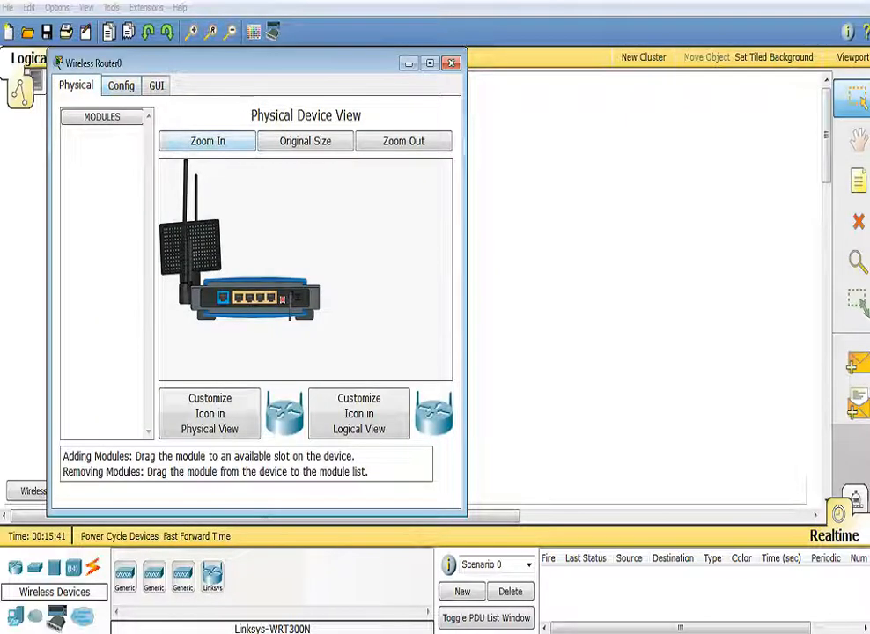
click(121, 85)
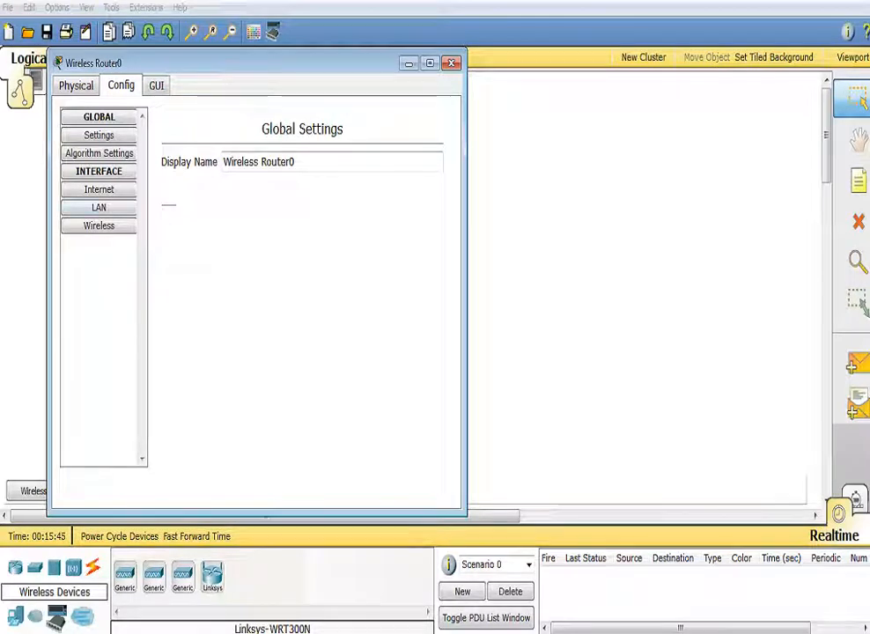
click(98, 208)
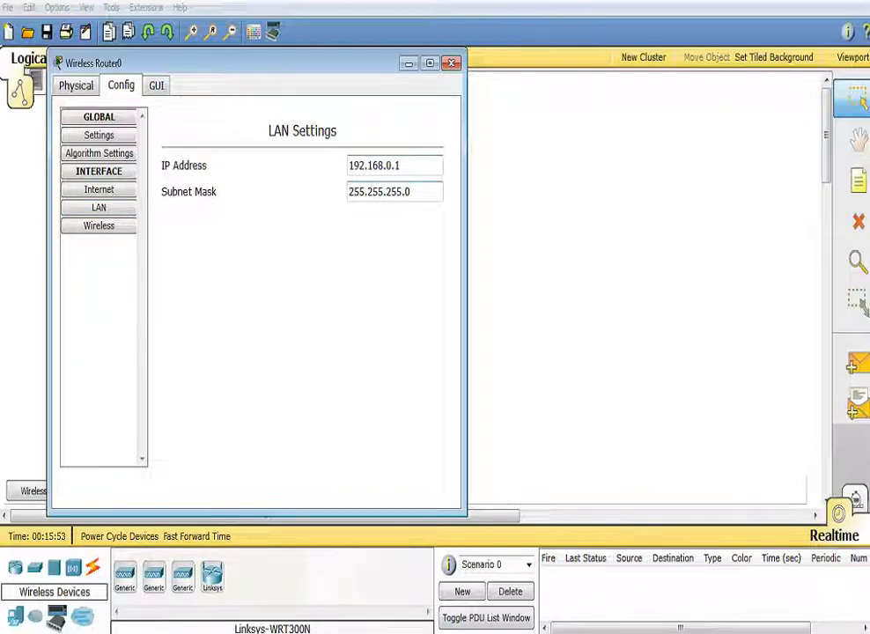
click(451, 63)
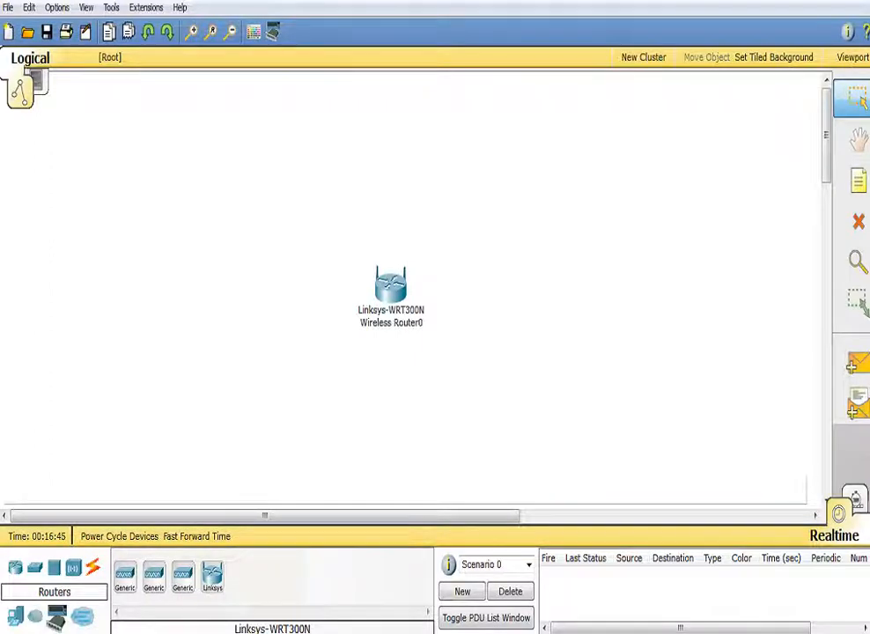
Place two Laptop-PT end devices below the wireless router, one on each side.
click(15, 616)
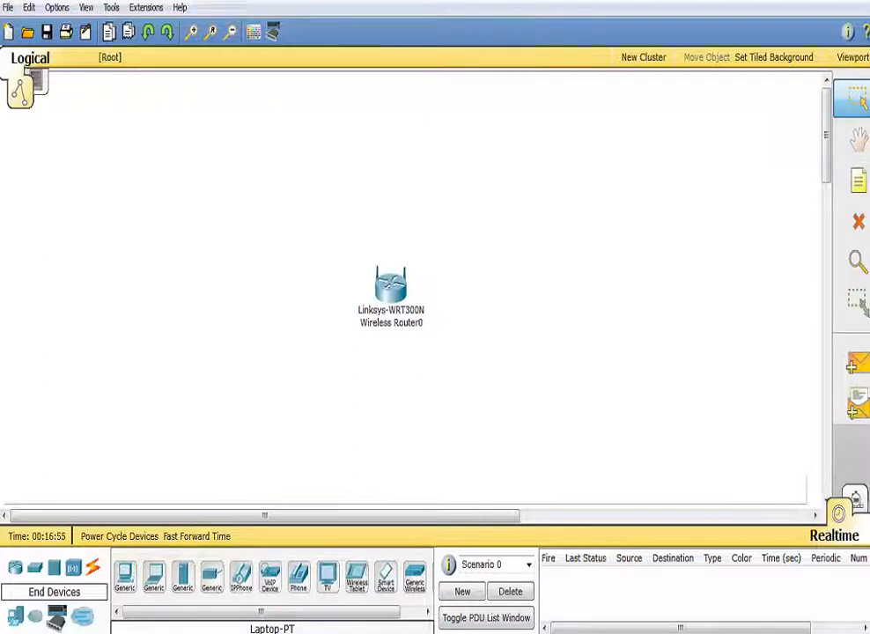
click(153, 577)
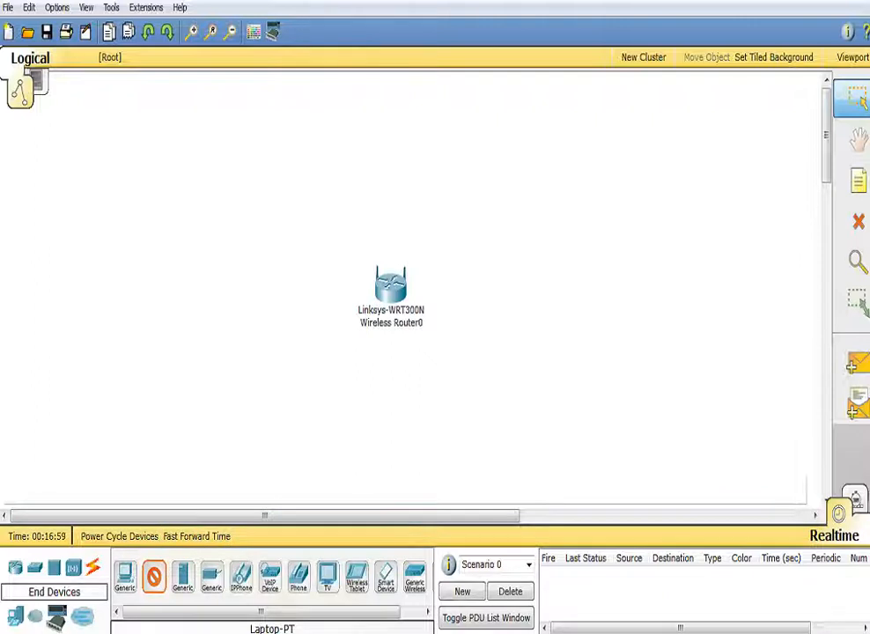
click(272, 415)
drag(271, 413, 271, 438)
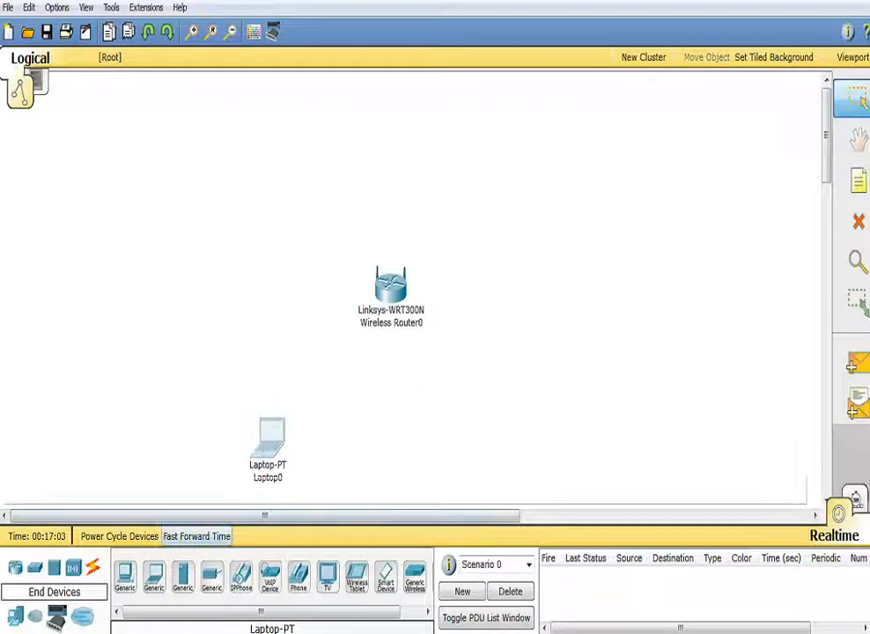
click(153, 576)
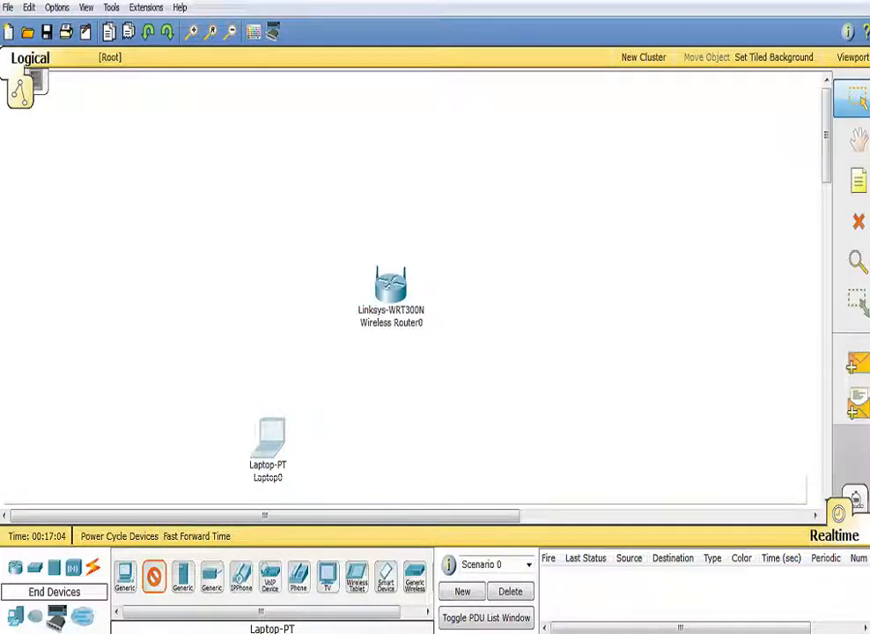
click(469, 440)
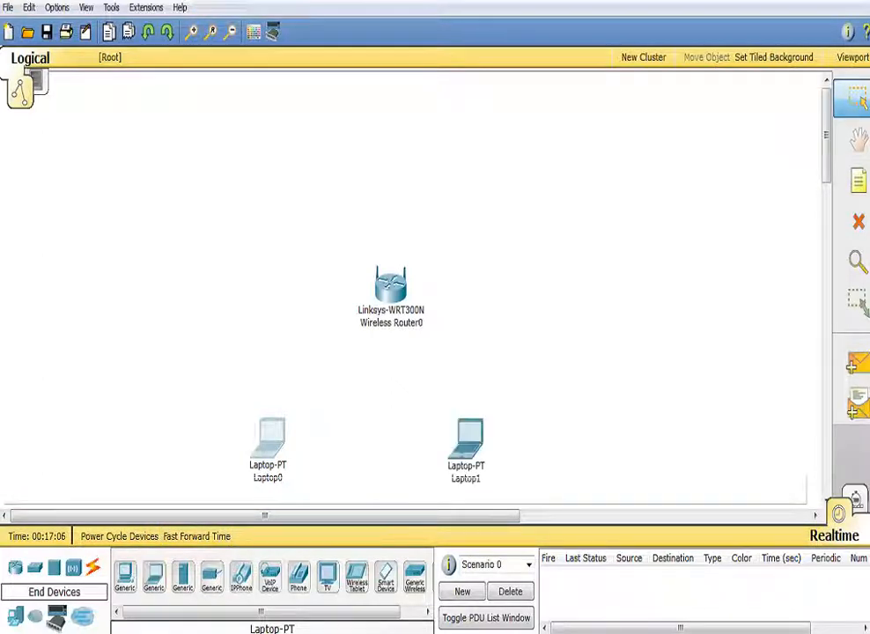
Add two more Laptop-PT end devices above the wireless router, one on each side.
click(153, 575)
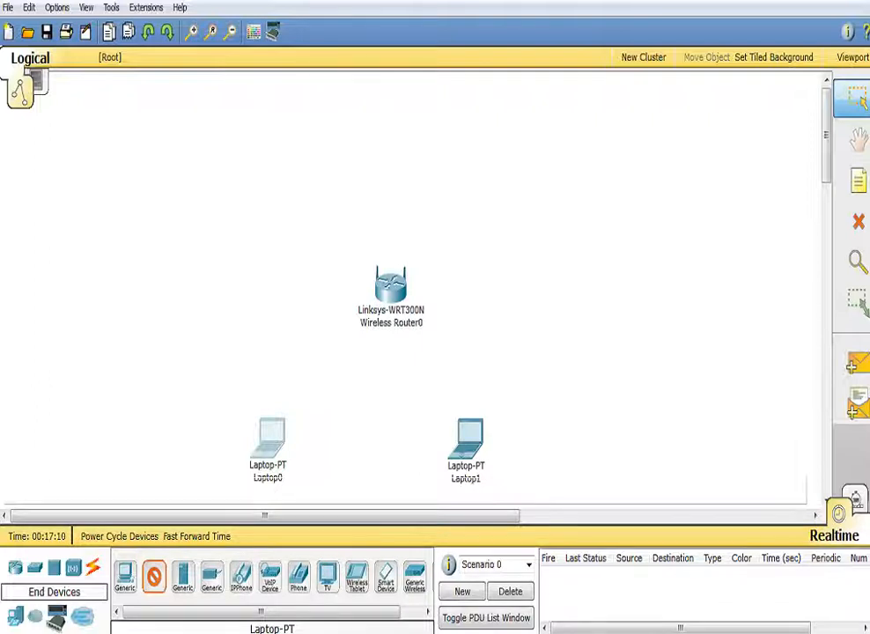
click(507, 134)
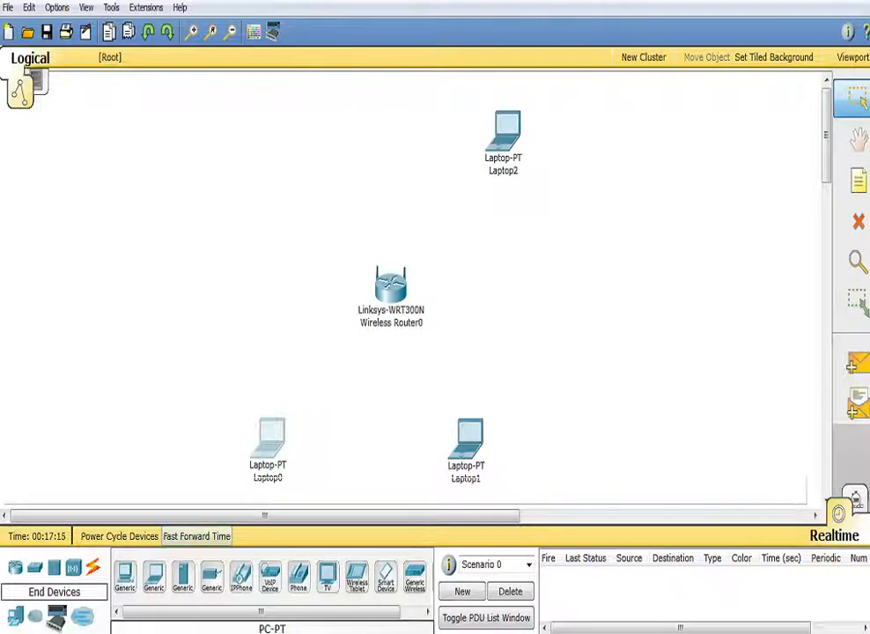
click(153, 576)
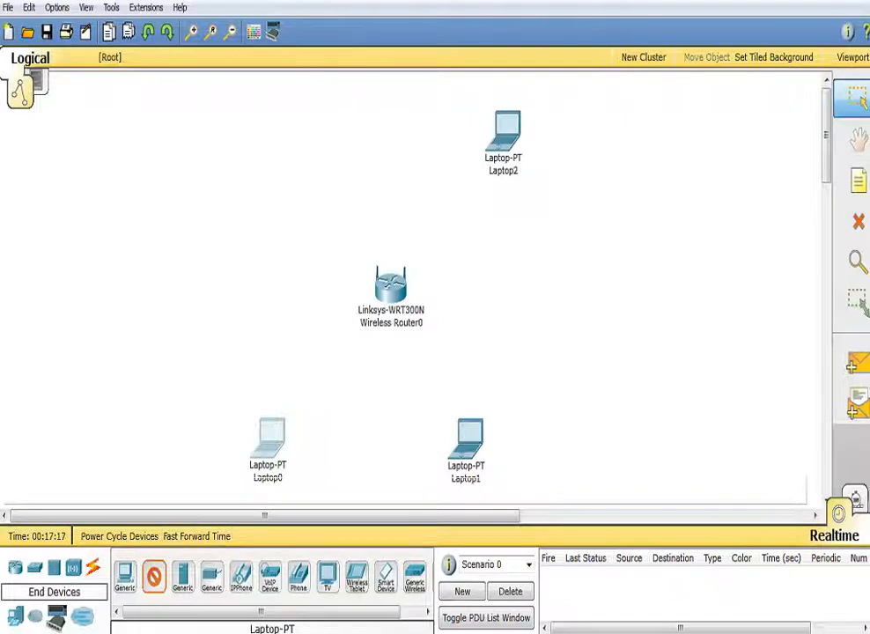
click(300, 115)
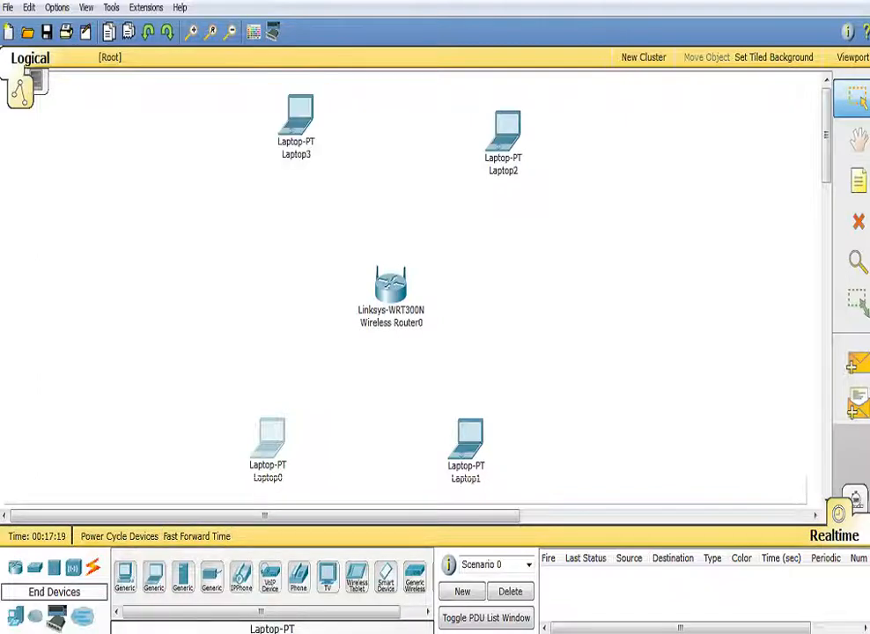
drag(300, 113, 303, 122)
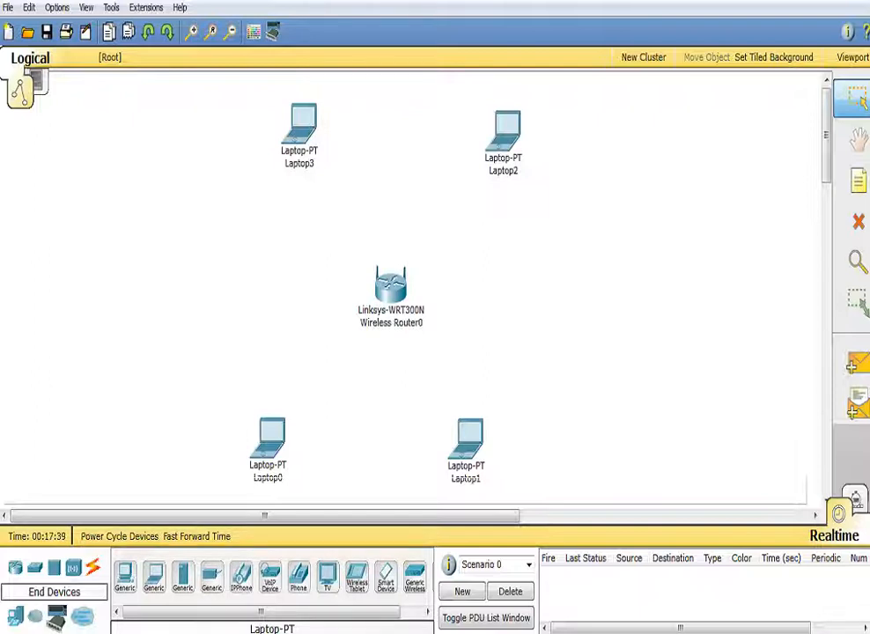
Replace Laptop0's Ethernet module with the Linksys-WPC300N wireless module, powering the laptop off for the swap and on again.
click(268, 440)
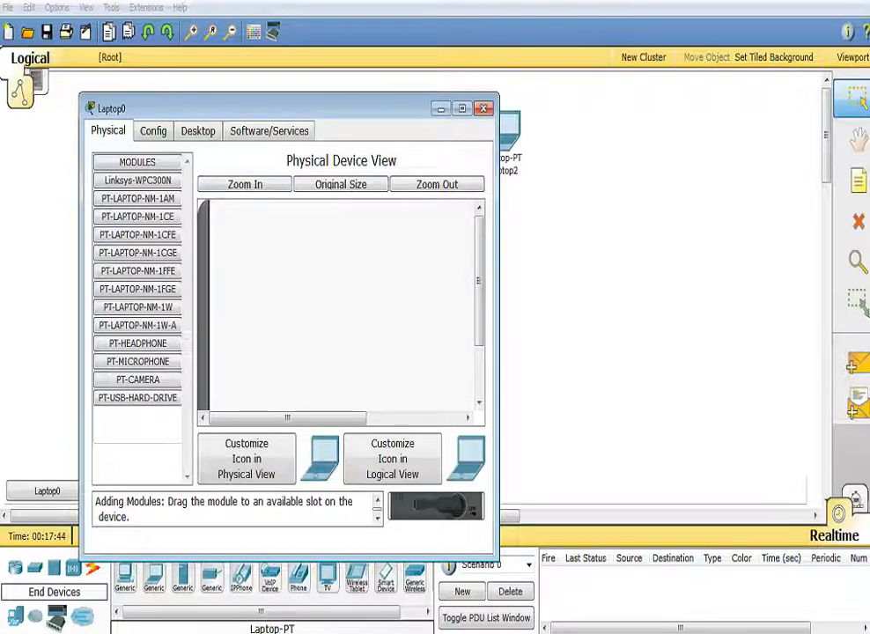
scroll(339, 304, down, 3)
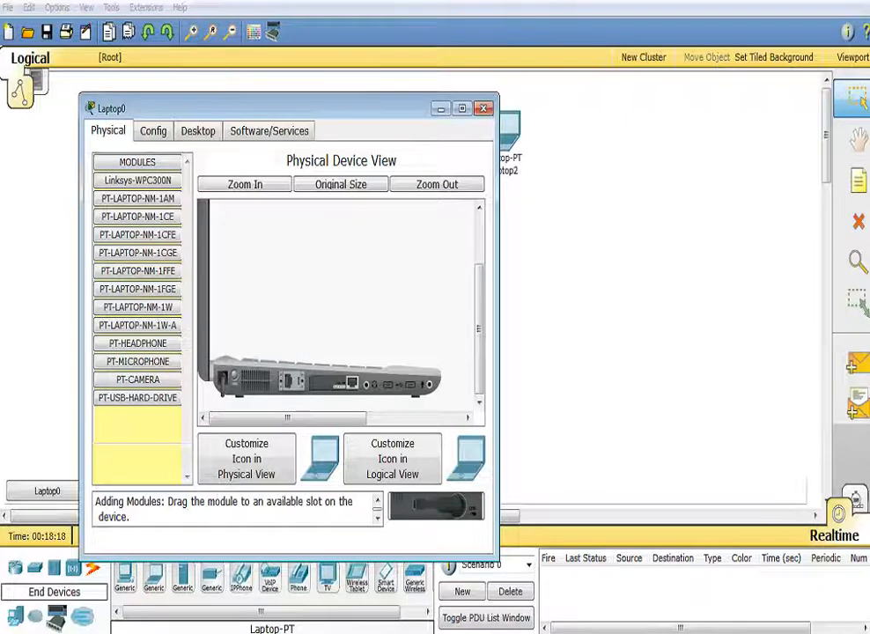
drag(334, 383, 137, 444)
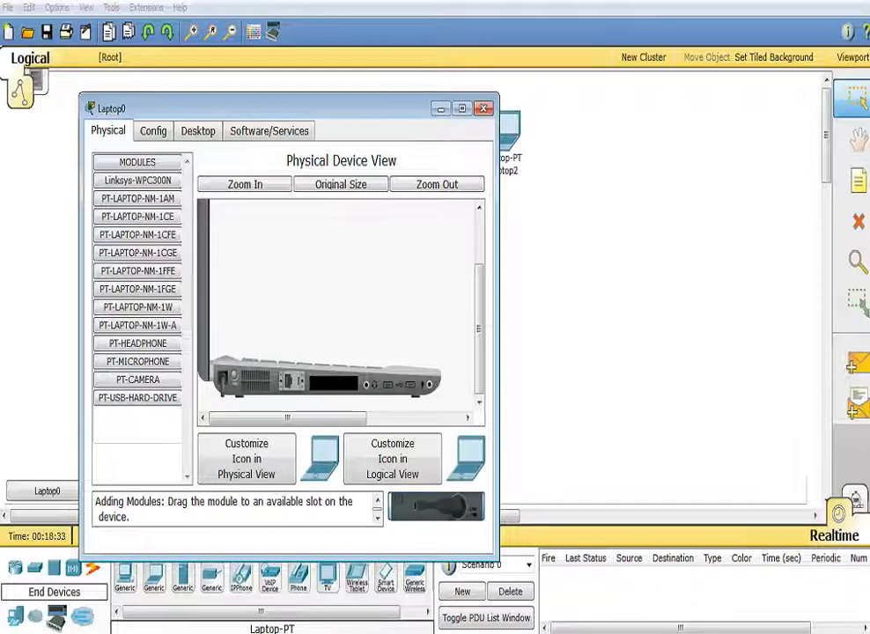
drag(436, 506, 334, 383)
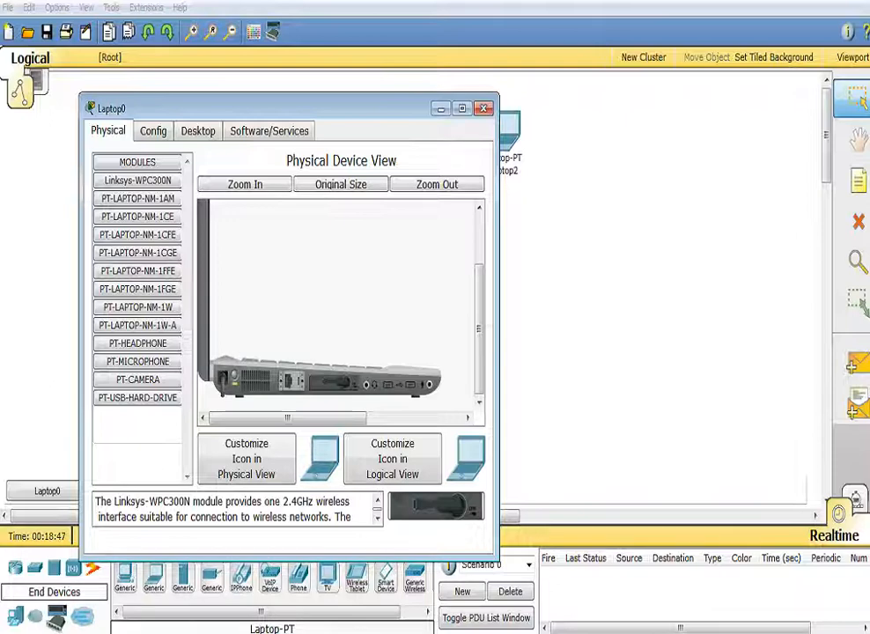
click(483, 108)
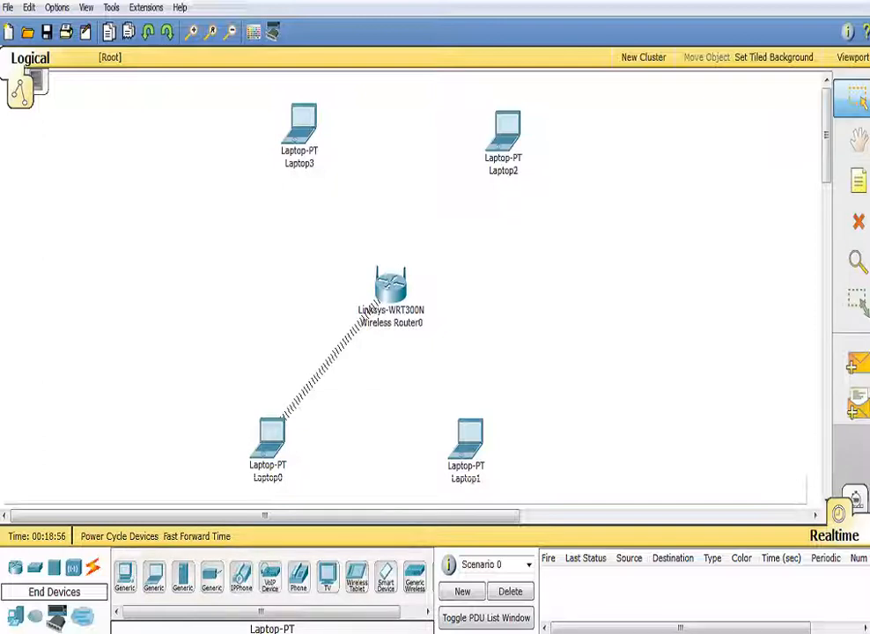
Review the router IP and DHCP server settings on the wireless router's web setup page, and close the router window.
mouse_move(271, 438)
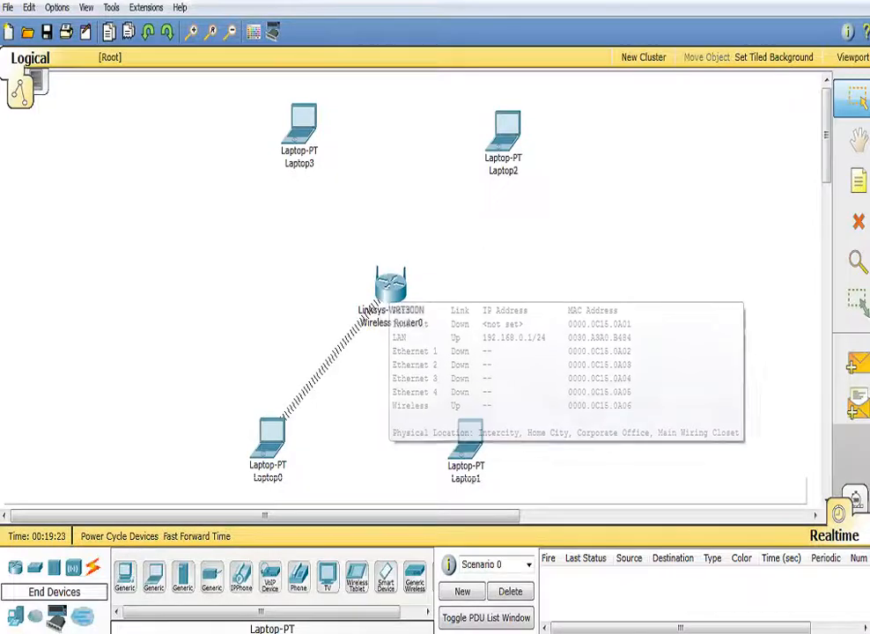
click(390, 284)
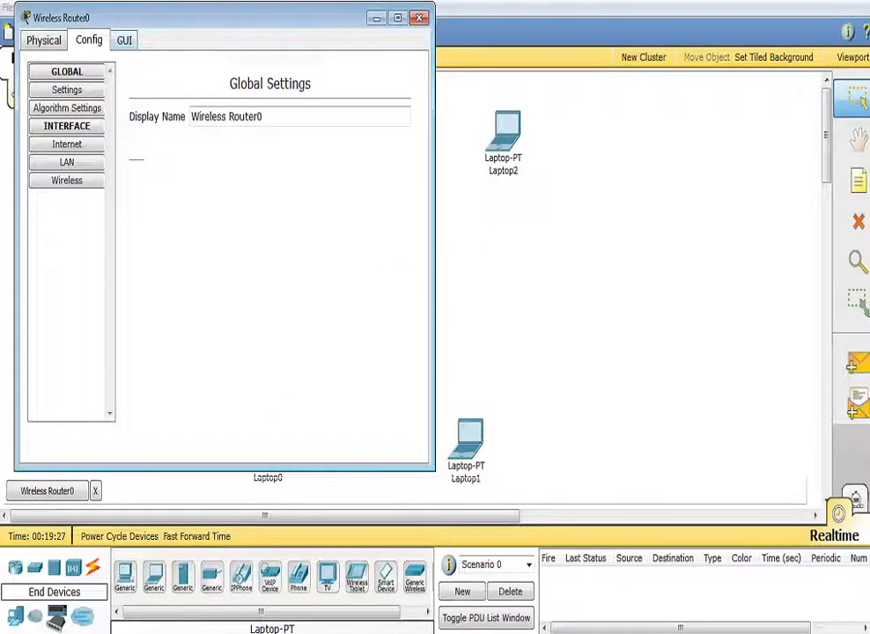
click(124, 41)
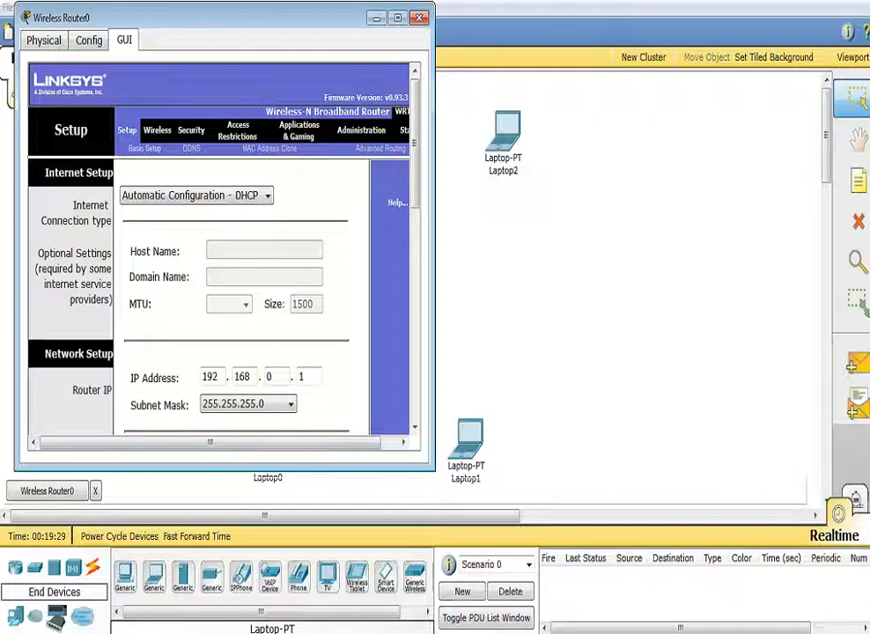
scroll(220, 256, down, 2)
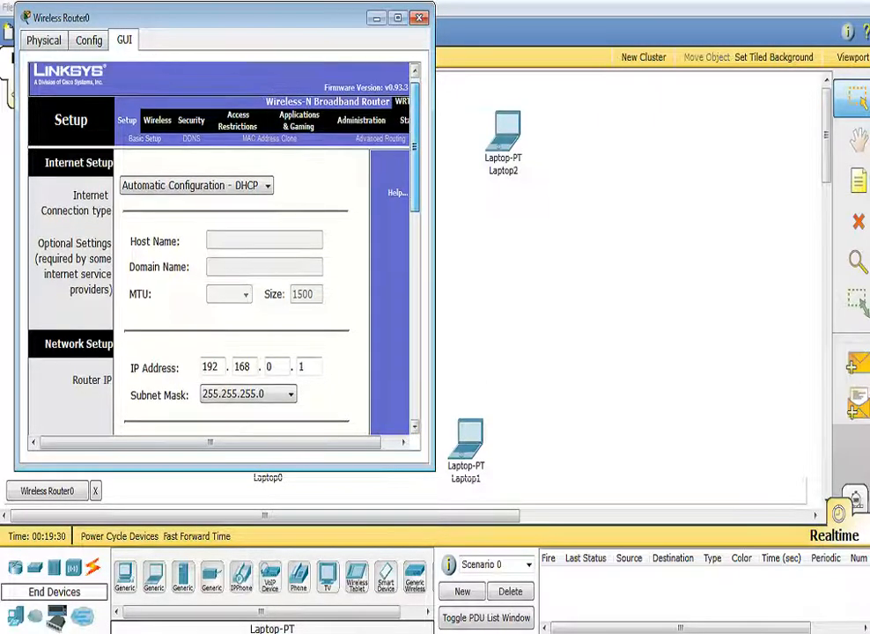
scroll(220, 255, down, 5)
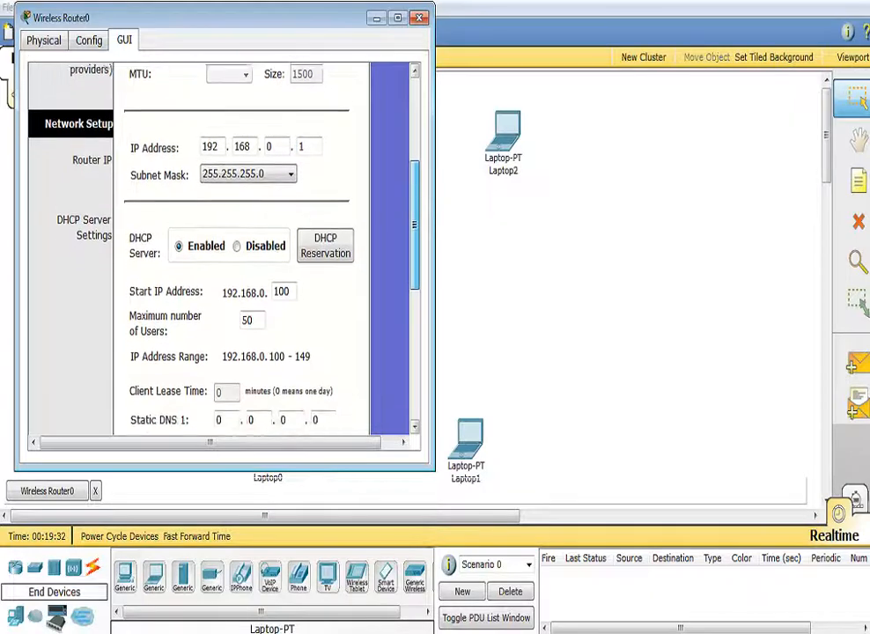
scroll(220, 256, down, 1)
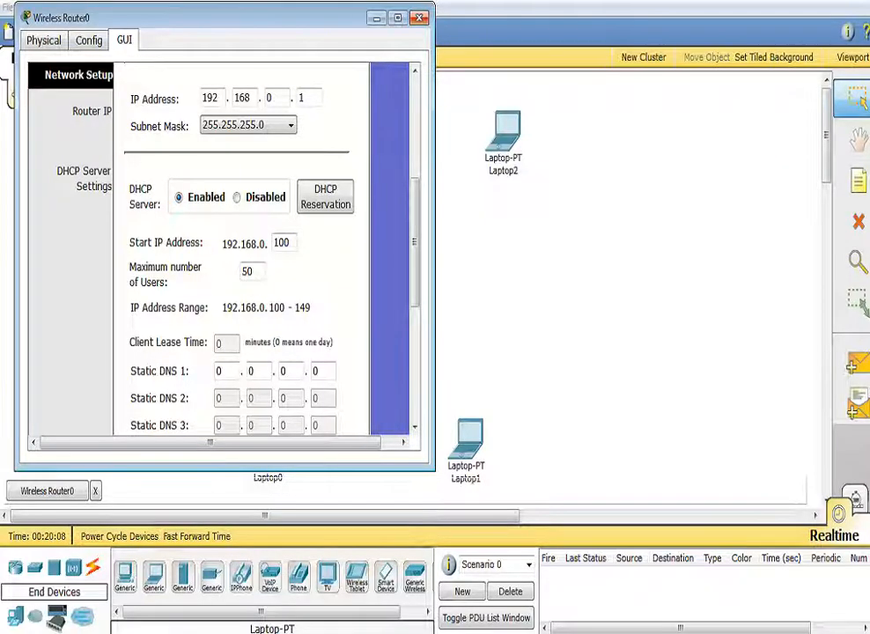
click(419, 18)
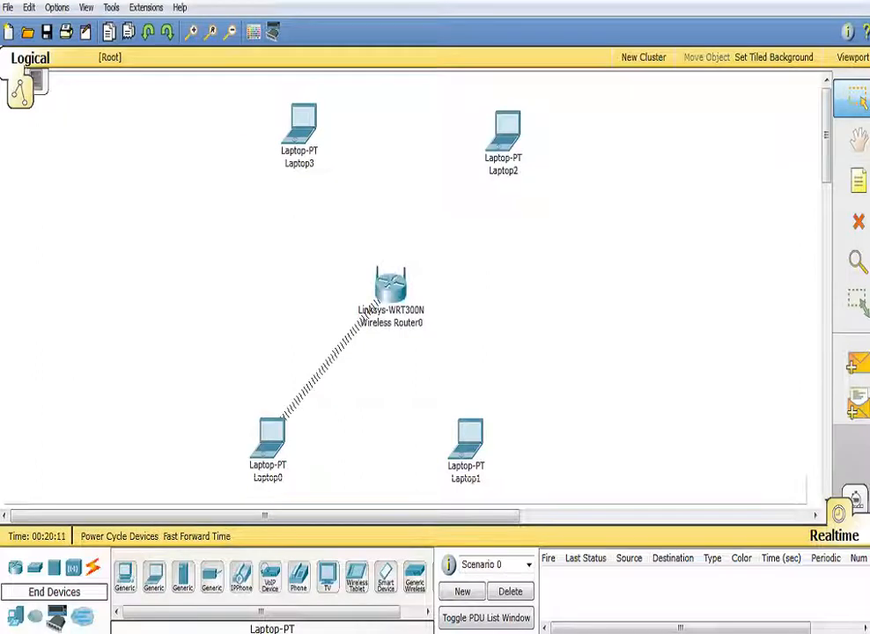
mouse_move(276, 447)
Replace Laptop1's Ethernet module with the Linksys-WPC300N wireless module, powering the laptop off for the swap and on again.
click(469, 437)
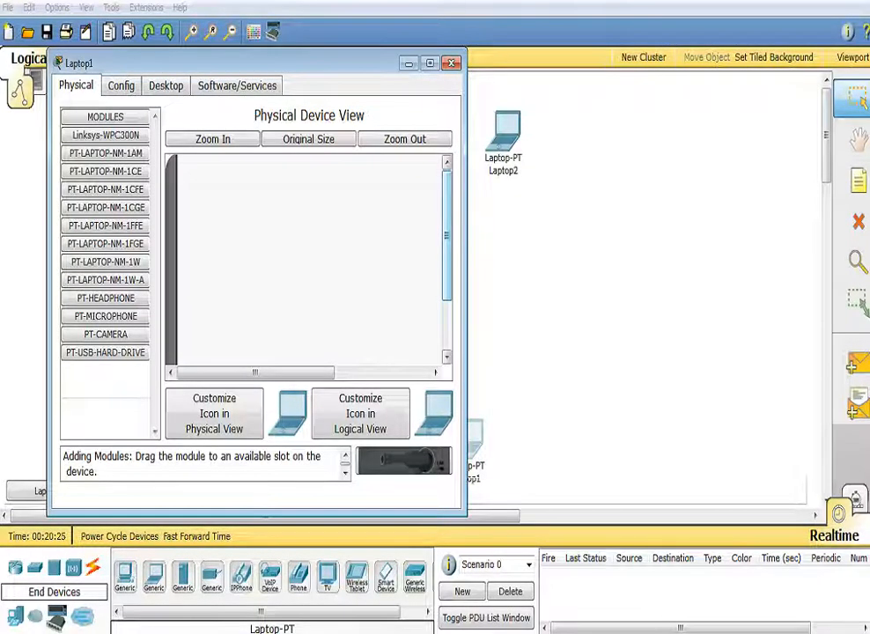
scroll(308, 260, down, 3)
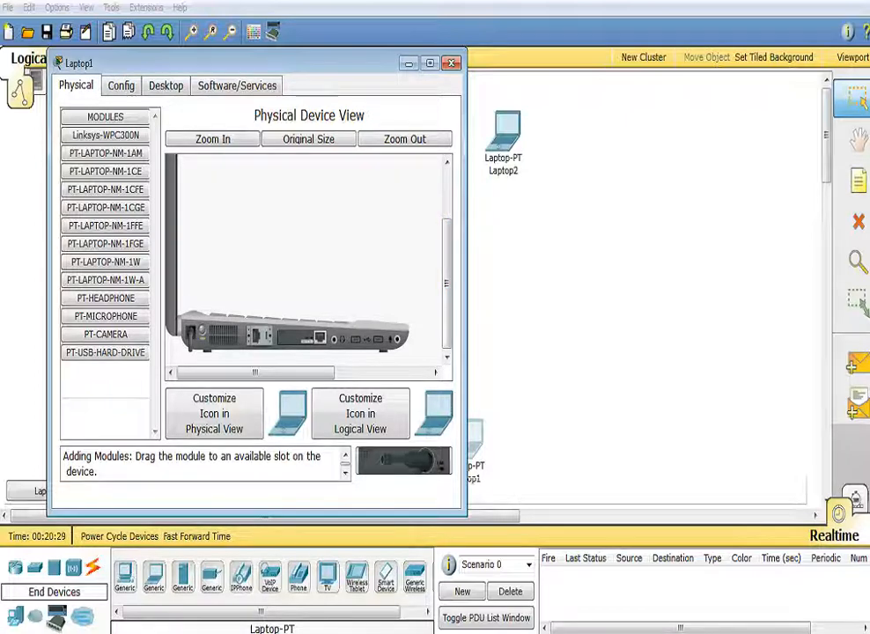
drag(302, 338, 106, 334)
drag(403, 461, 302, 338)
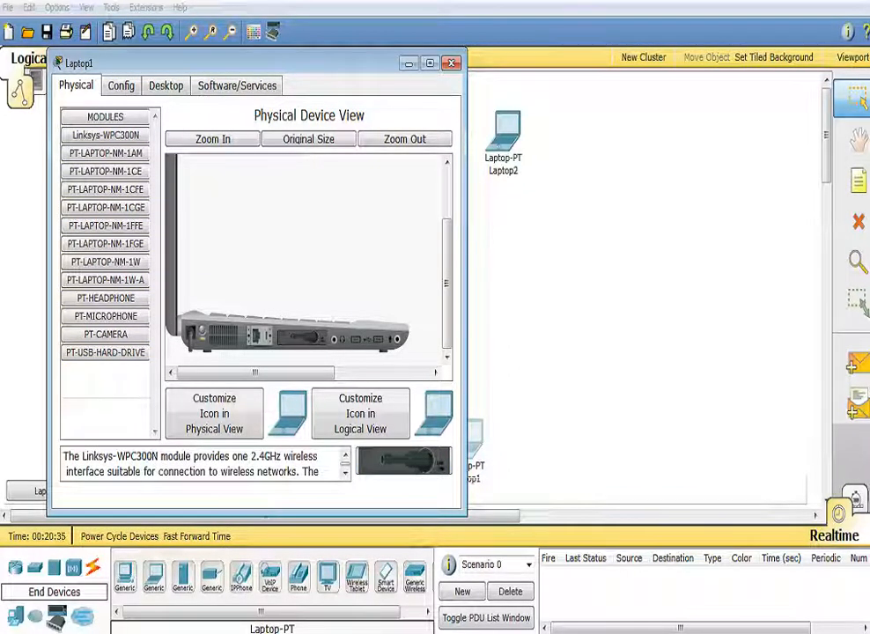
click(451, 63)
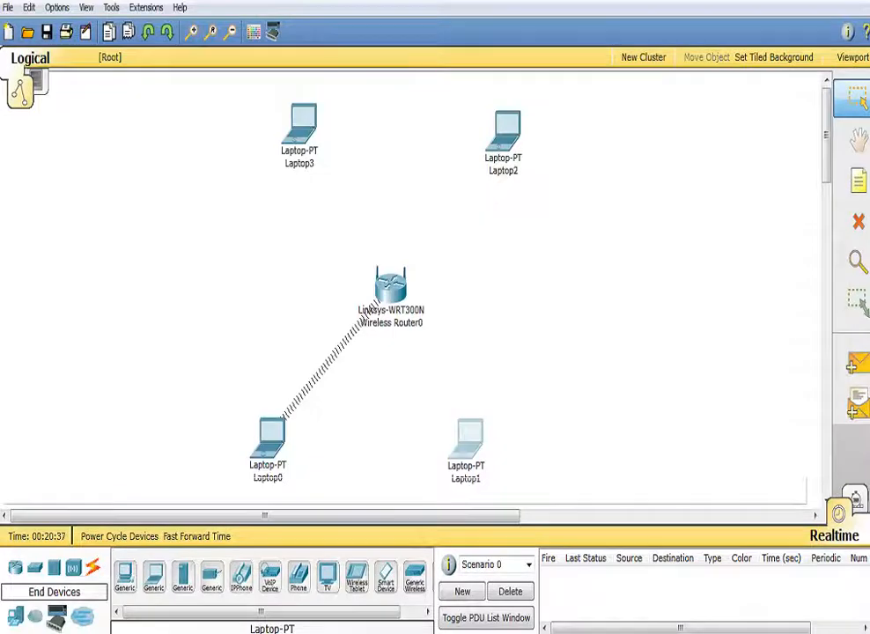
mouse_move(475, 436)
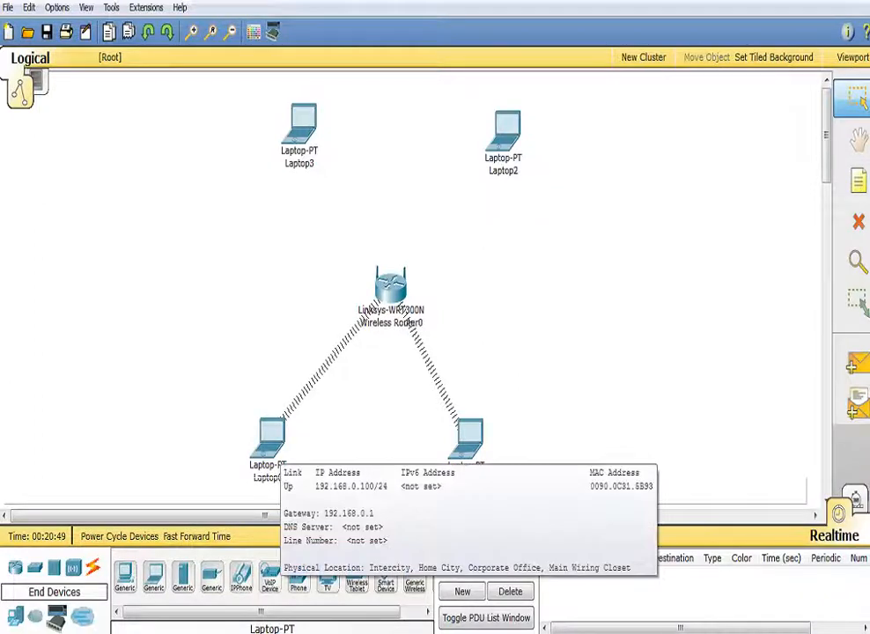
Replace Laptop2's Ethernet module with the Linksys-WPC300N wireless module, powering the laptop off for the swap and on again.
mouse_move(502, 150)
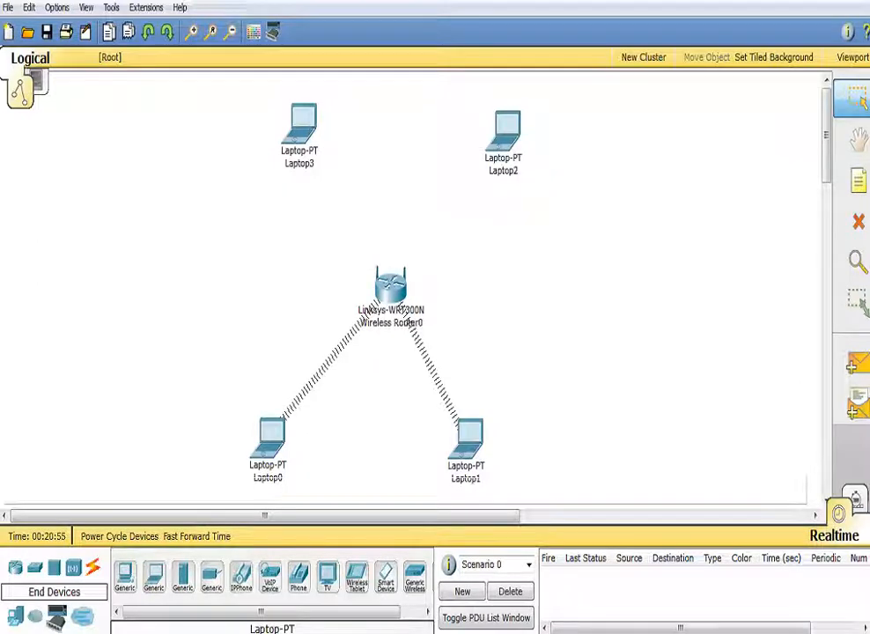
click(505, 132)
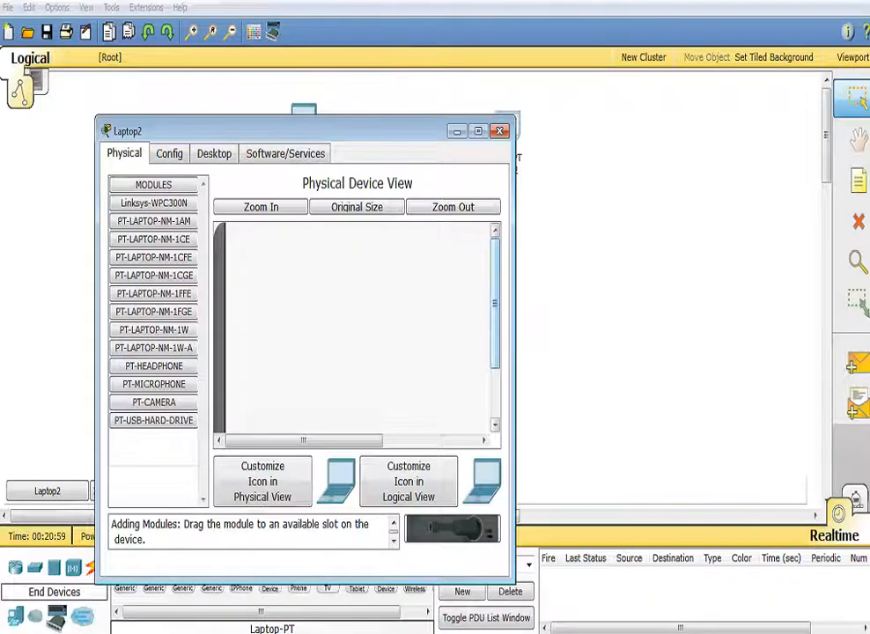
drag(495, 303, 495, 352)
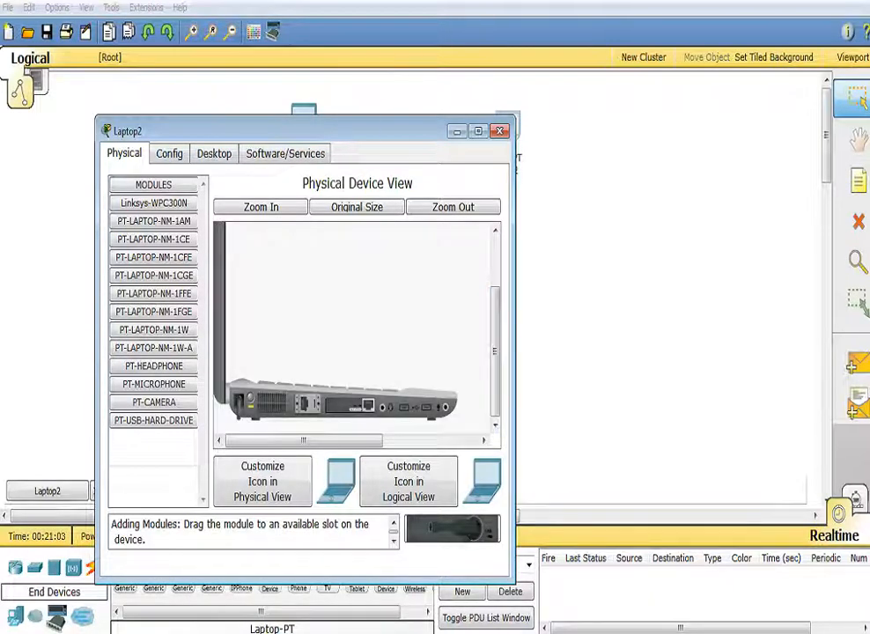
drag(346, 406, 154, 465)
drag(451, 528, 350, 406)
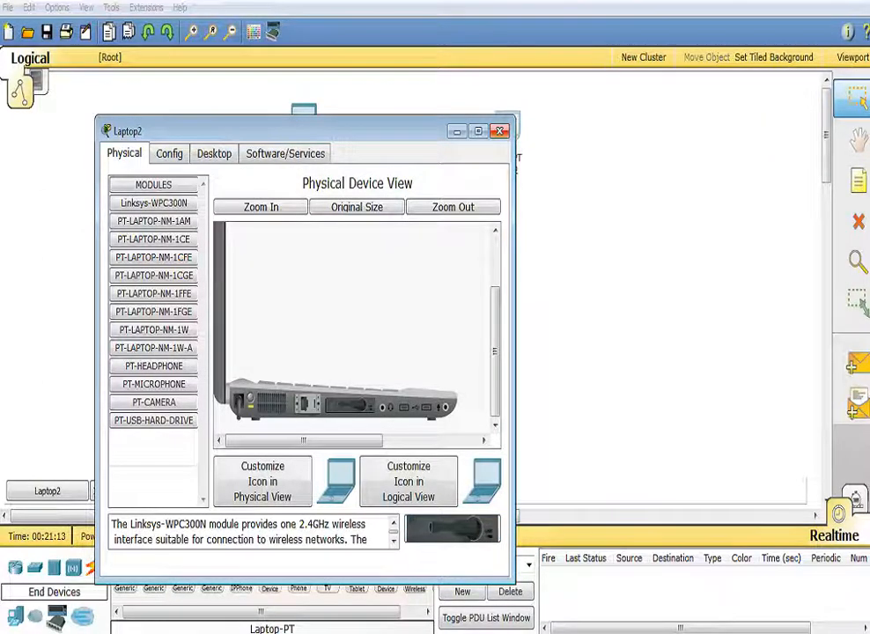
click(499, 132)
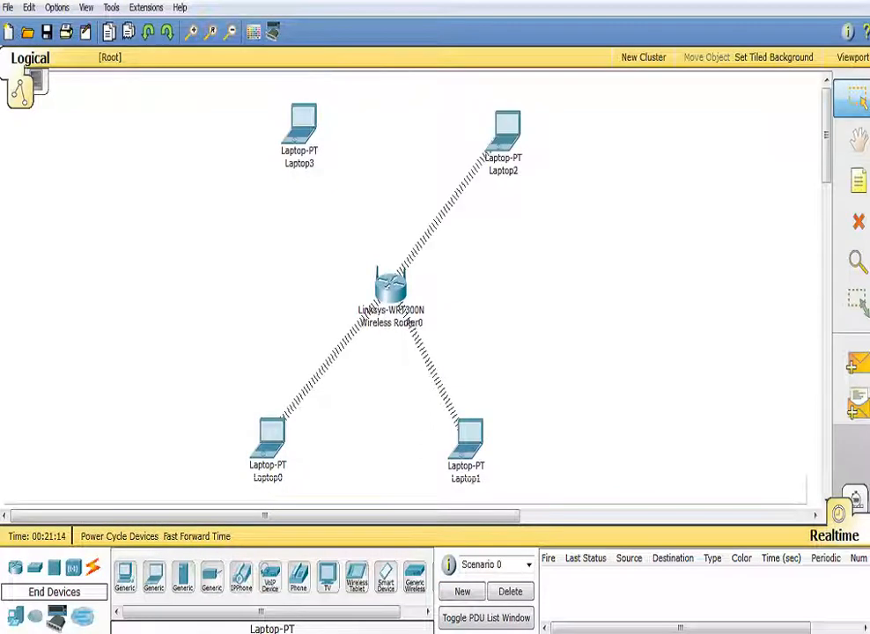
mouse_move(507, 132)
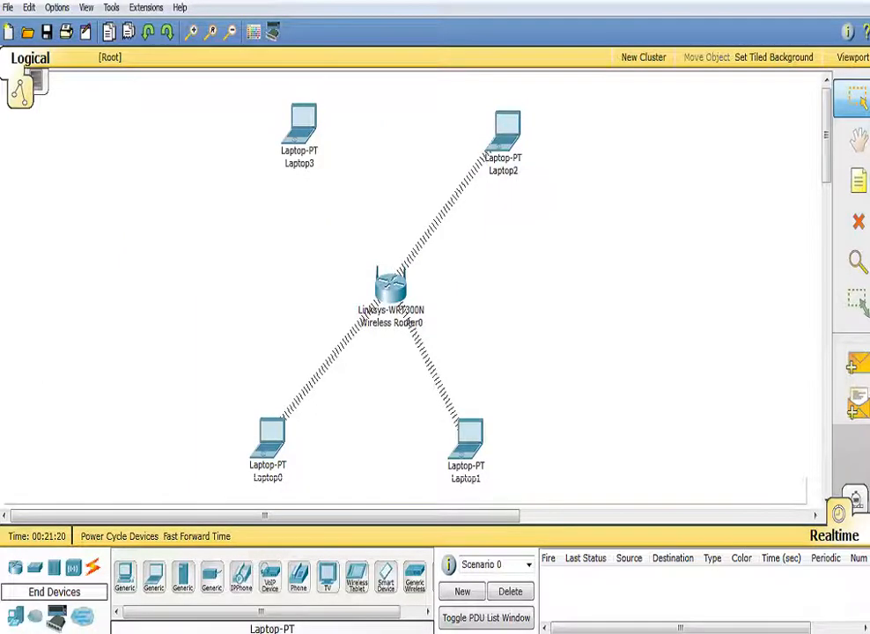
Replace Laptop3's Ethernet module with the Linksys-WPC300N wireless module, powering it off and on again, and check its assigned IP address.
click(302, 125)
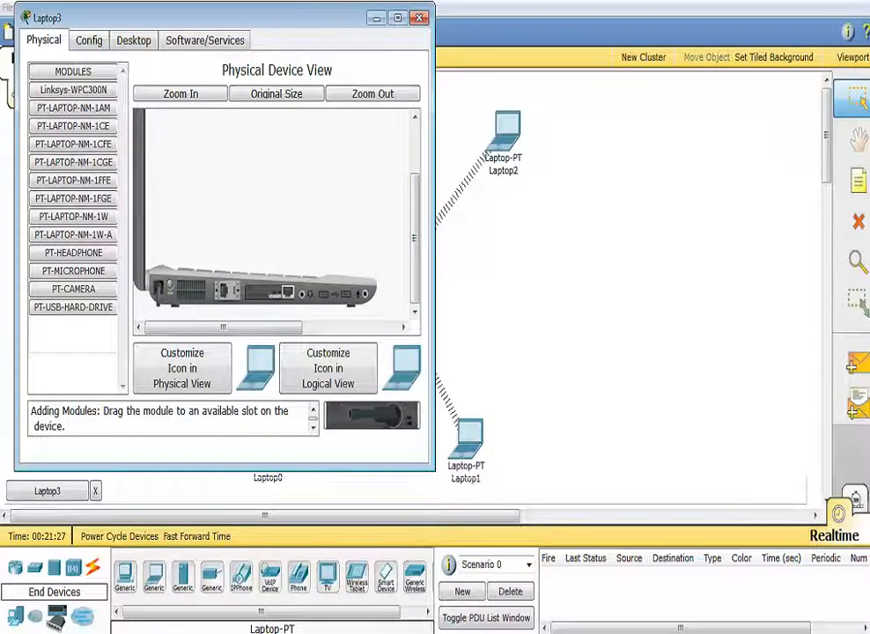
drag(266, 292, 211, 312)
drag(75, 347, 72, 352)
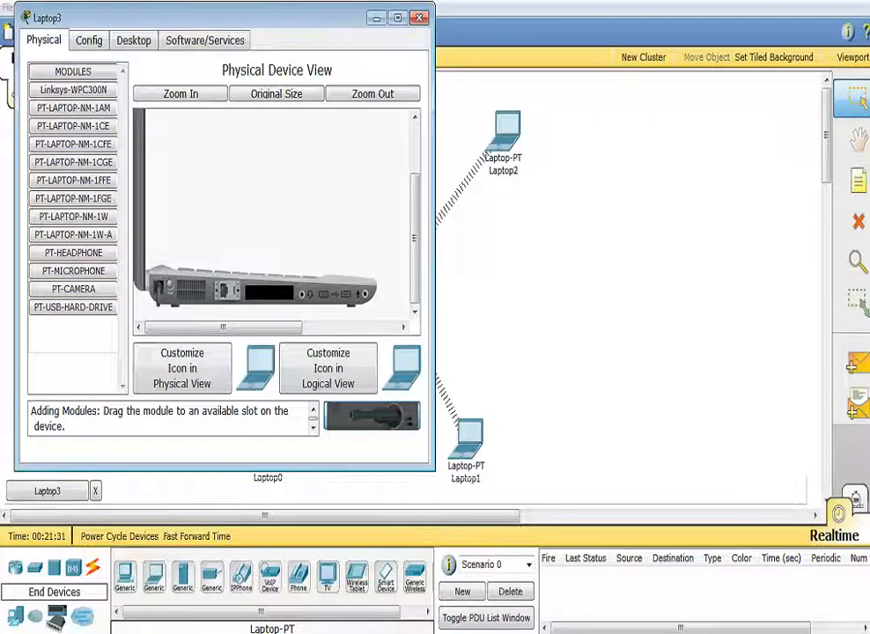
drag(371, 415, 269, 291)
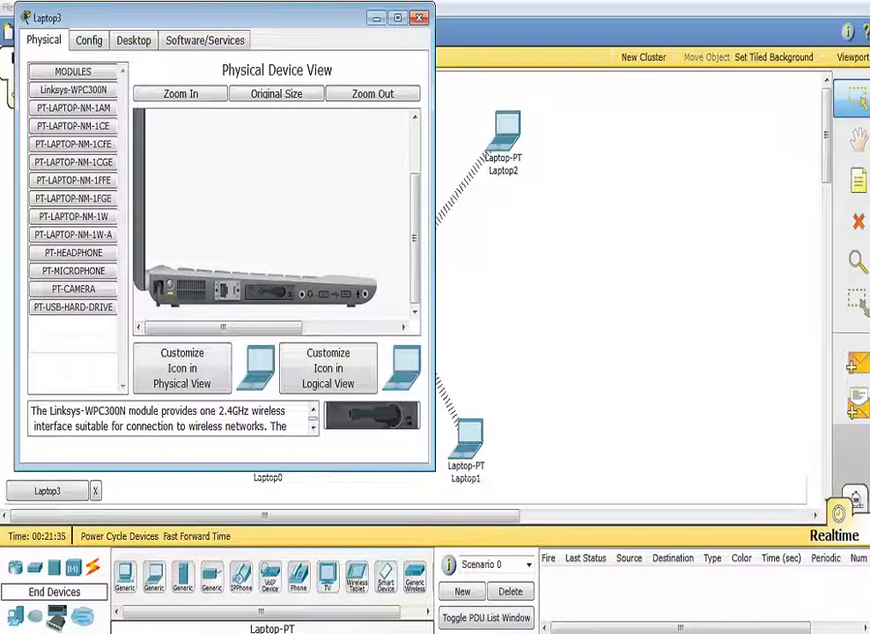
click(419, 18)
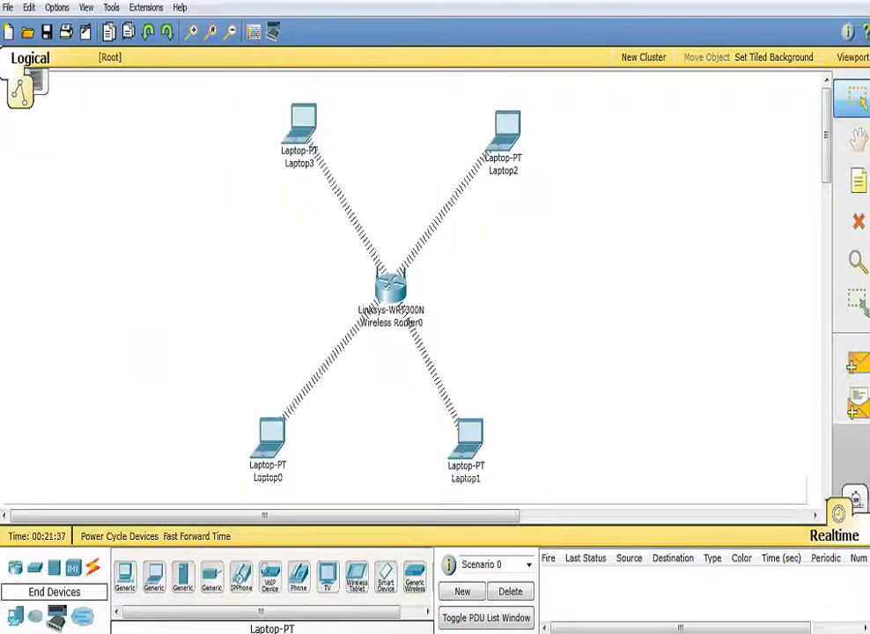
mouse_move(307, 118)
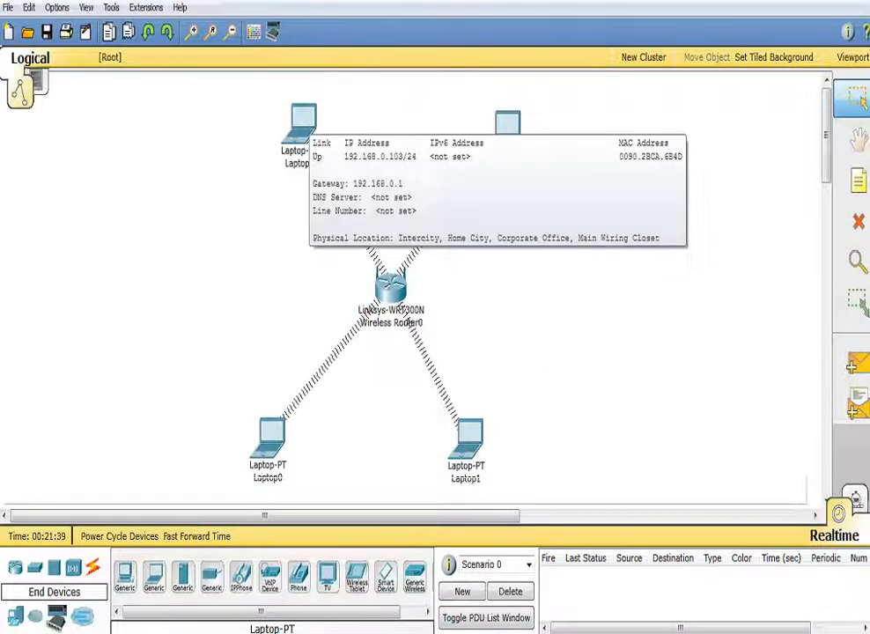
Run ipconfig in Laptop0's command prompt to check its IP configuration.
mouse_move(390, 280)
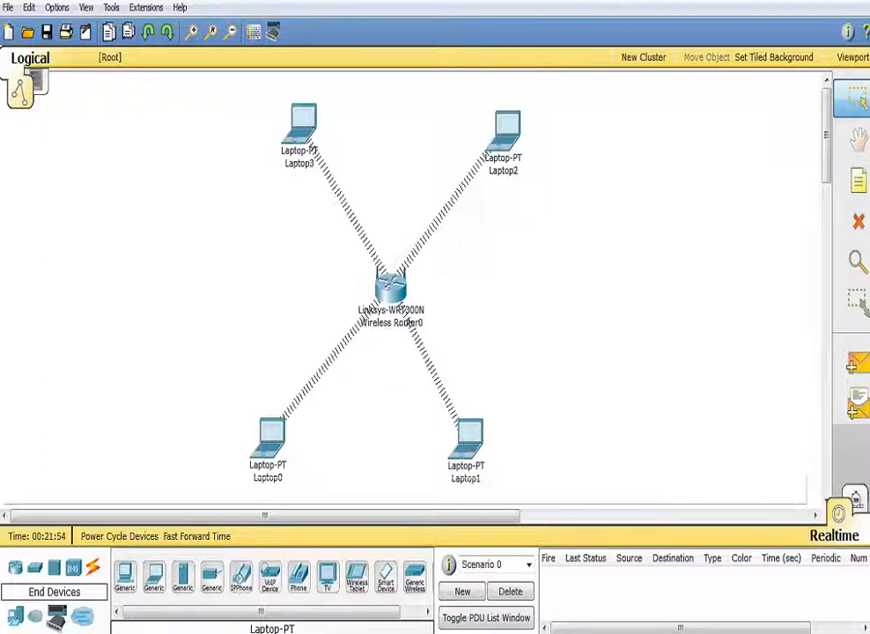
mouse_move(274, 434)
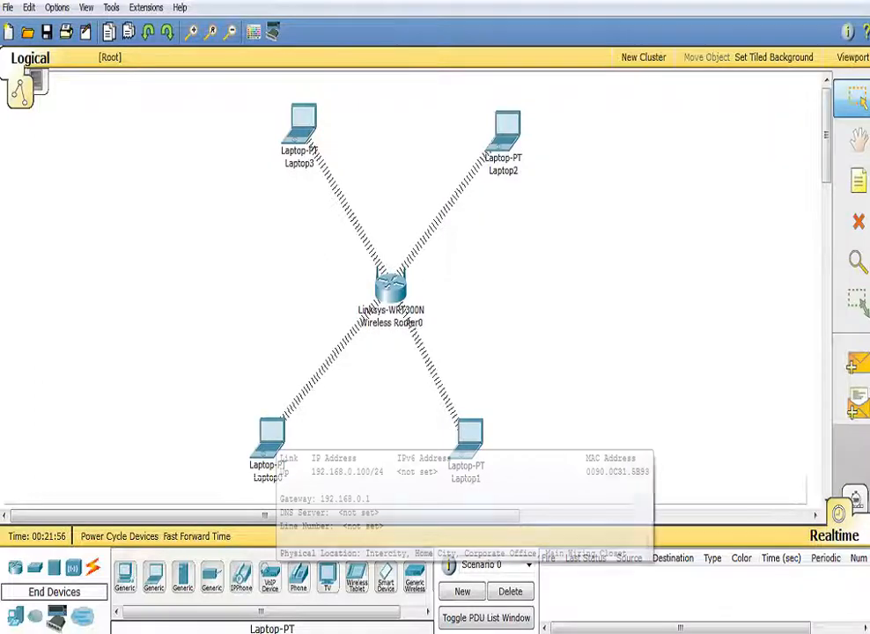
click(272, 432)
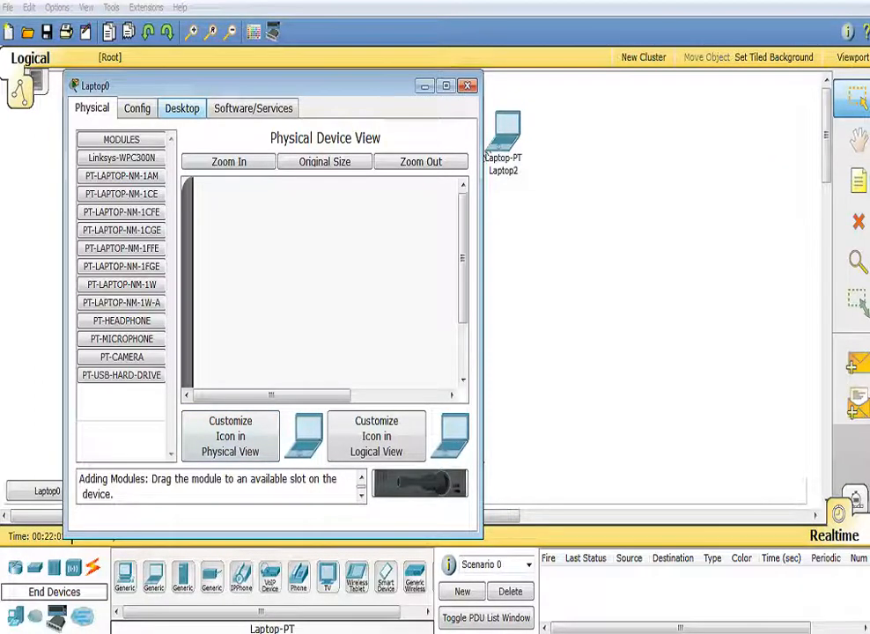
click(182, 108)
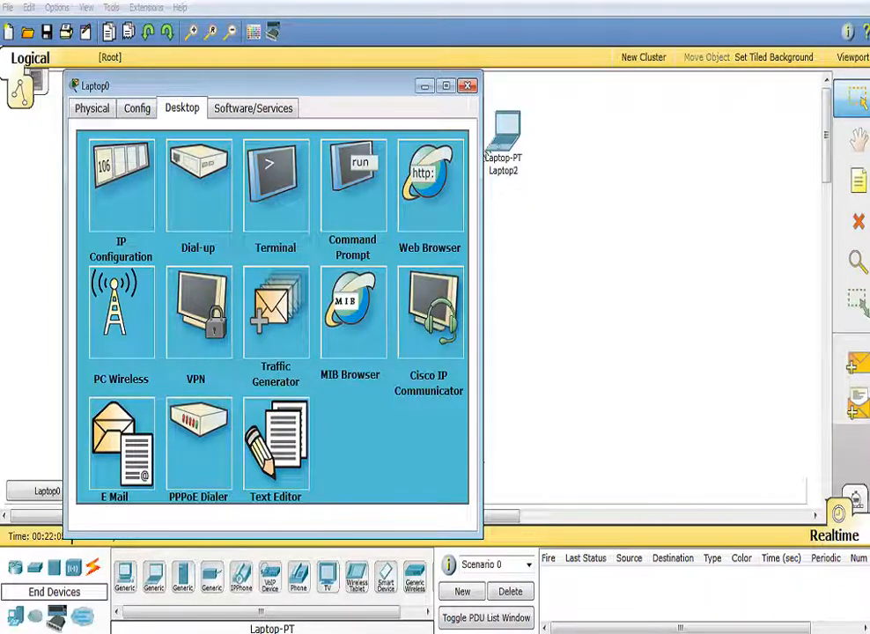
click(352, 189)
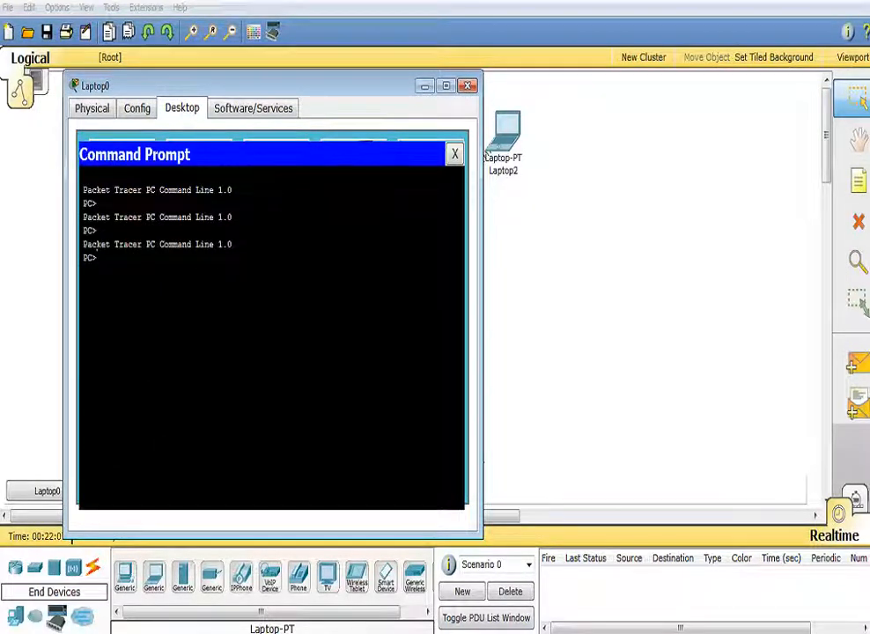
text(ipconfig)
key(Return)
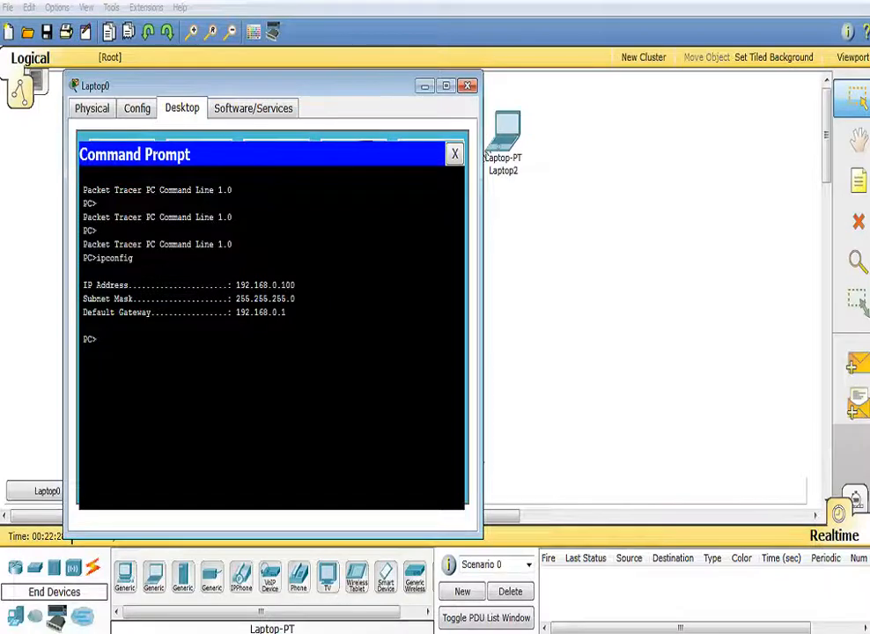
Check Laptop2's IP address in the topology and ping 192.168.0.102 from Laptop0's command prompt.
drag(264, 85, 558, 633)
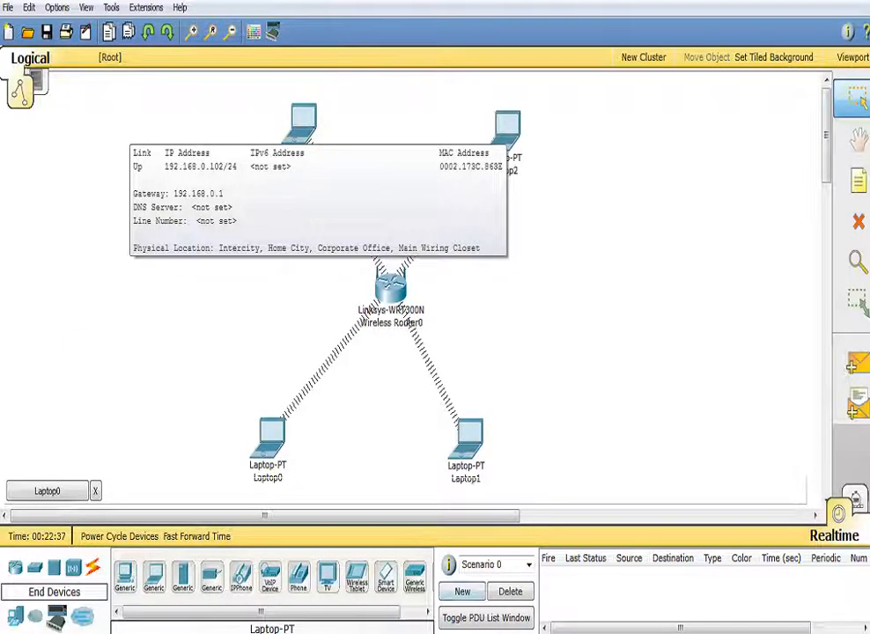
click(494, 632)
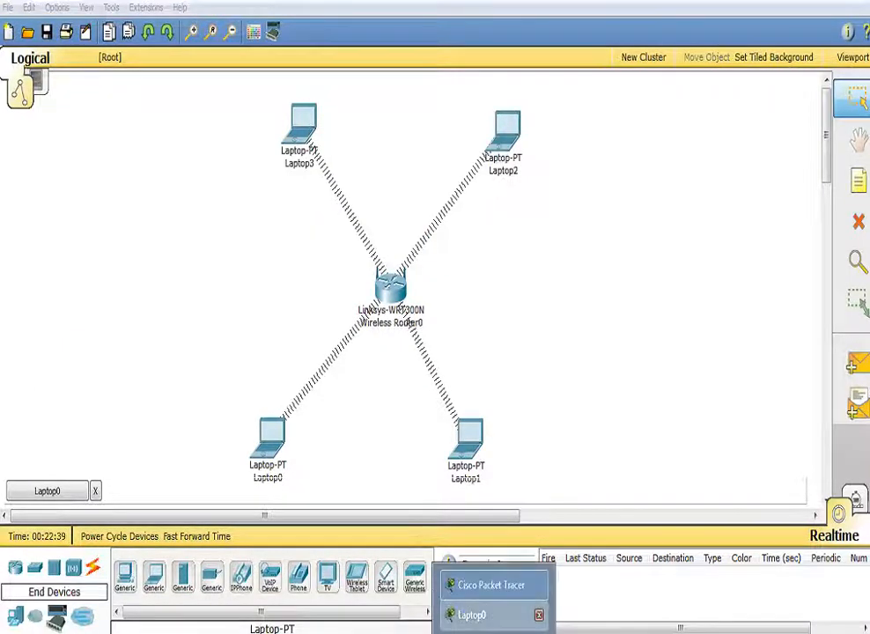
click(471, 614)
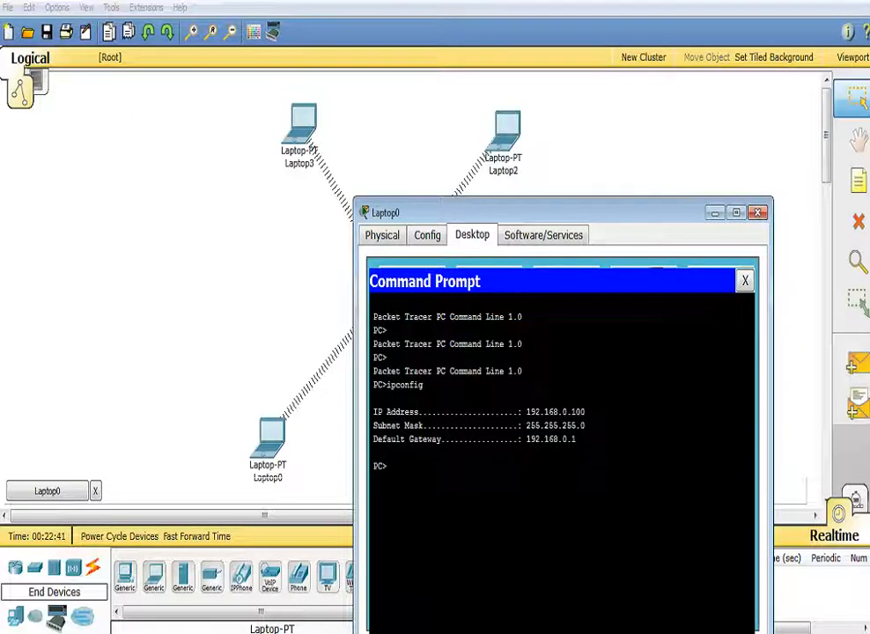
drag(528, 212, 590, 202)
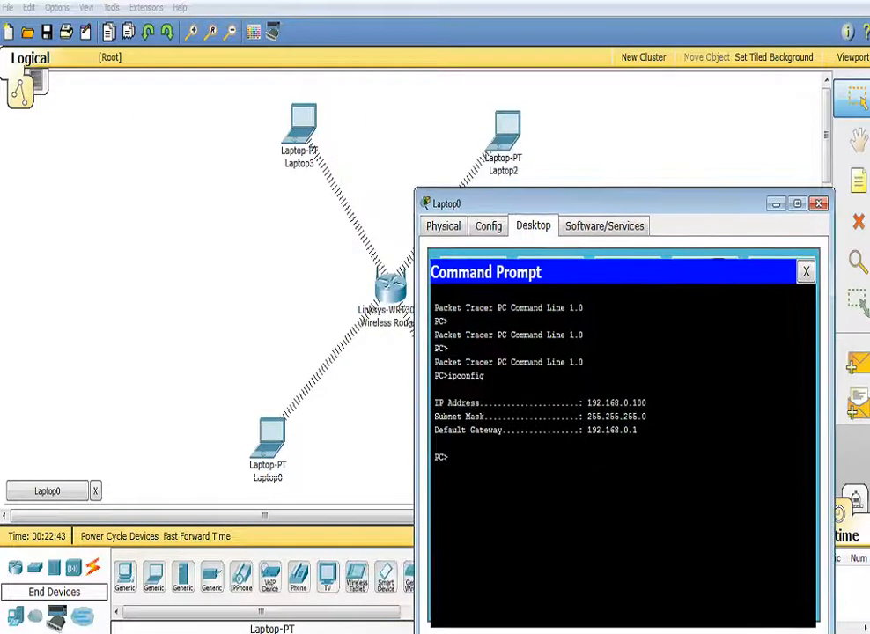
text(ping )
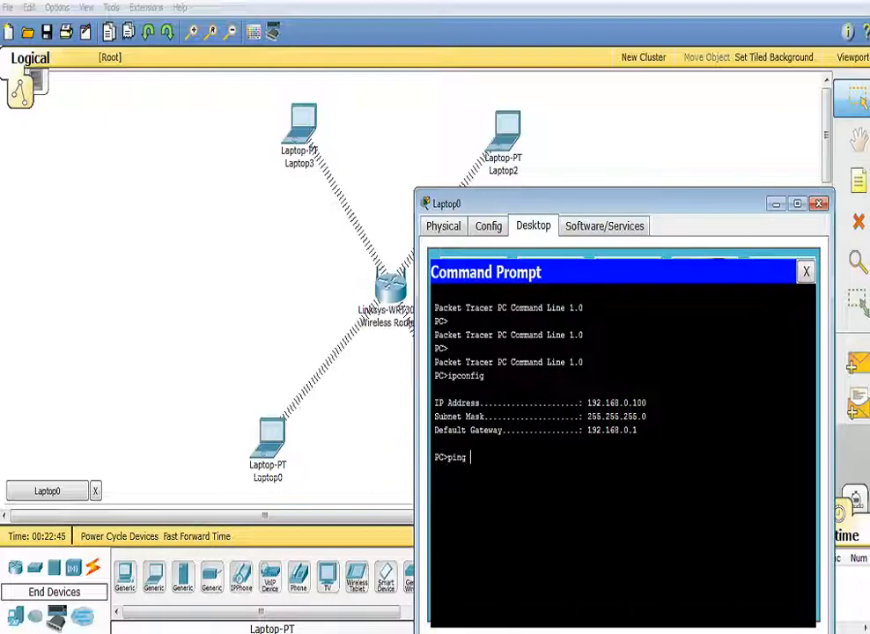
text(192.168.0.102)
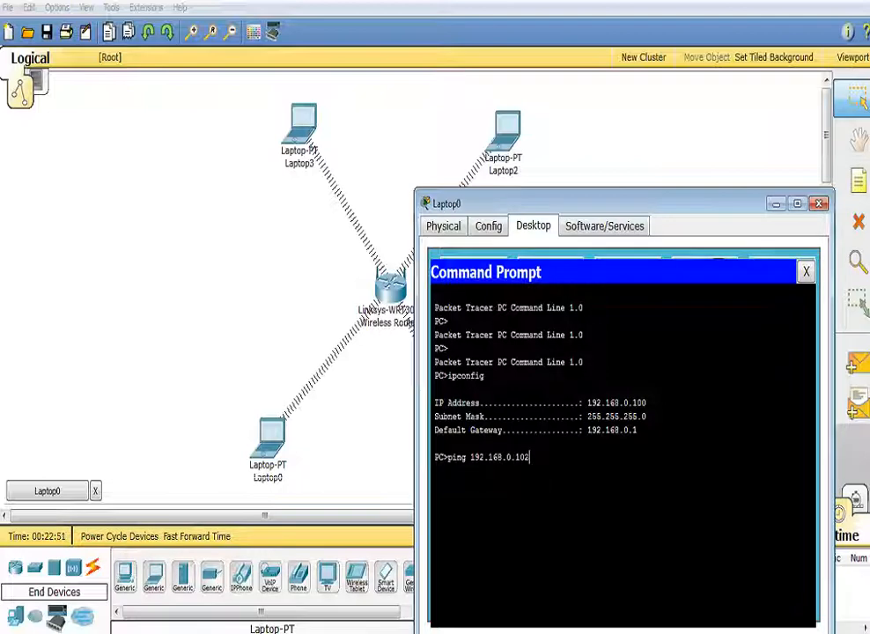
key(Return)
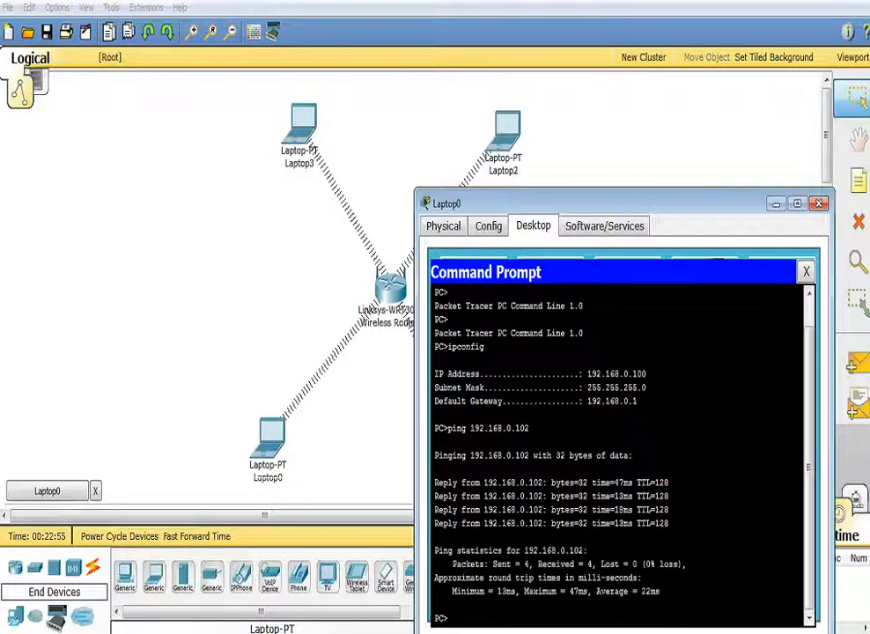
Switch to simulation mode and reissue the ping to 192.168.0.102 from Laptop0's command prompt.
drag(607, 203, 601, 149)
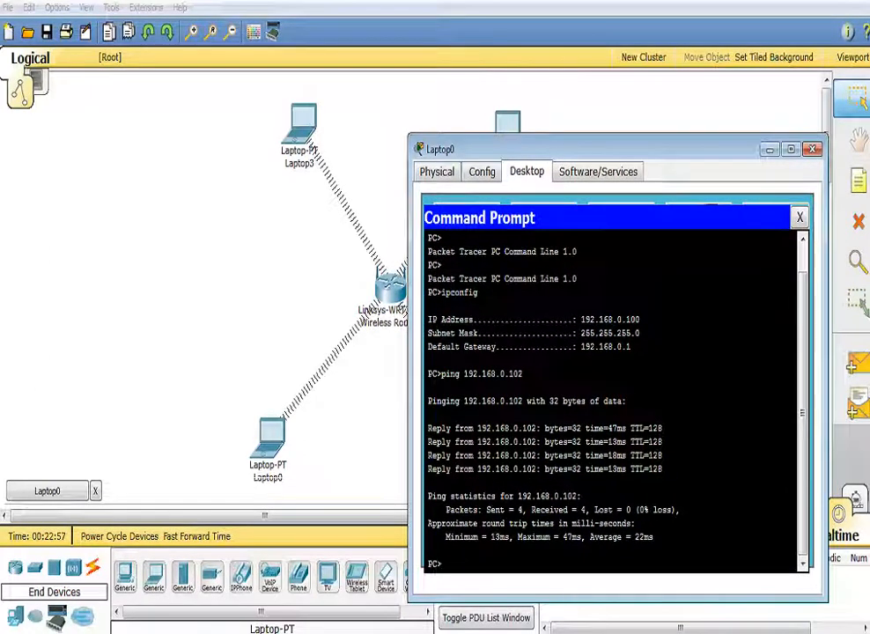
key(Up)
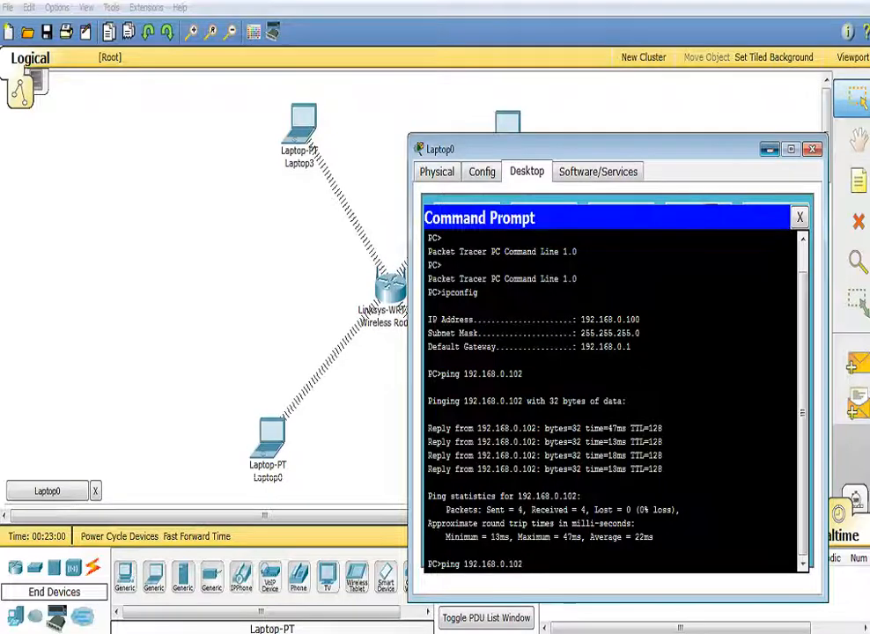
click(594, 115)
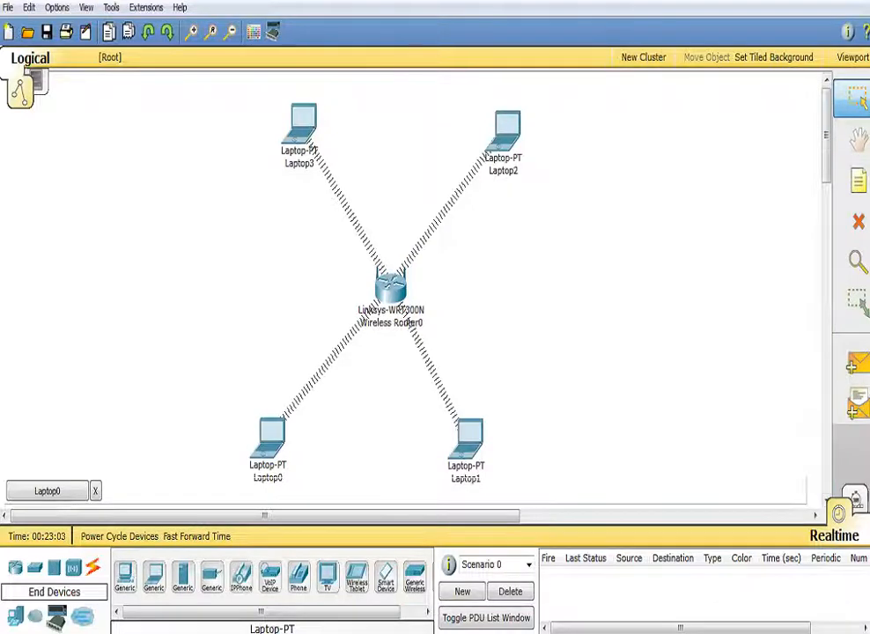
click(853, 499)
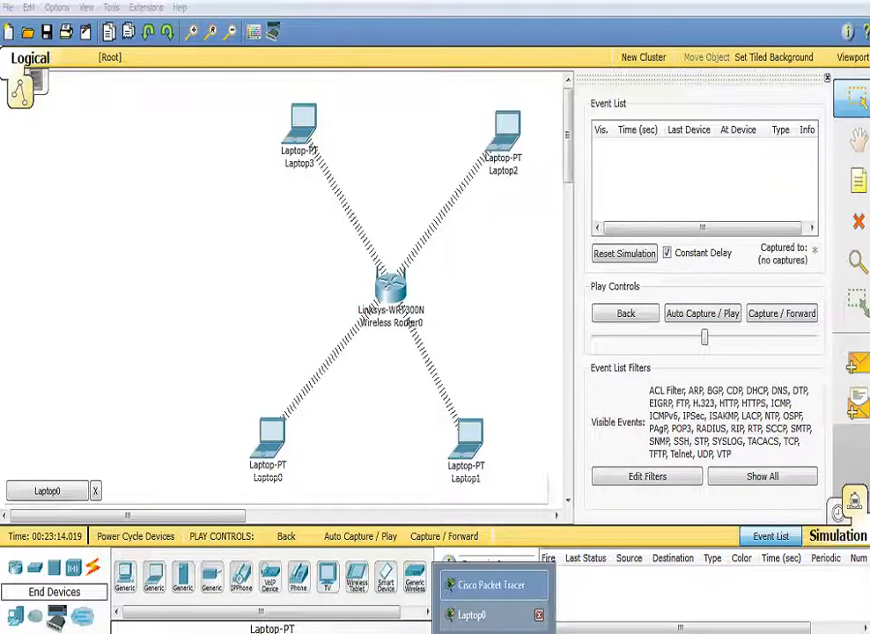
click(468, 615)
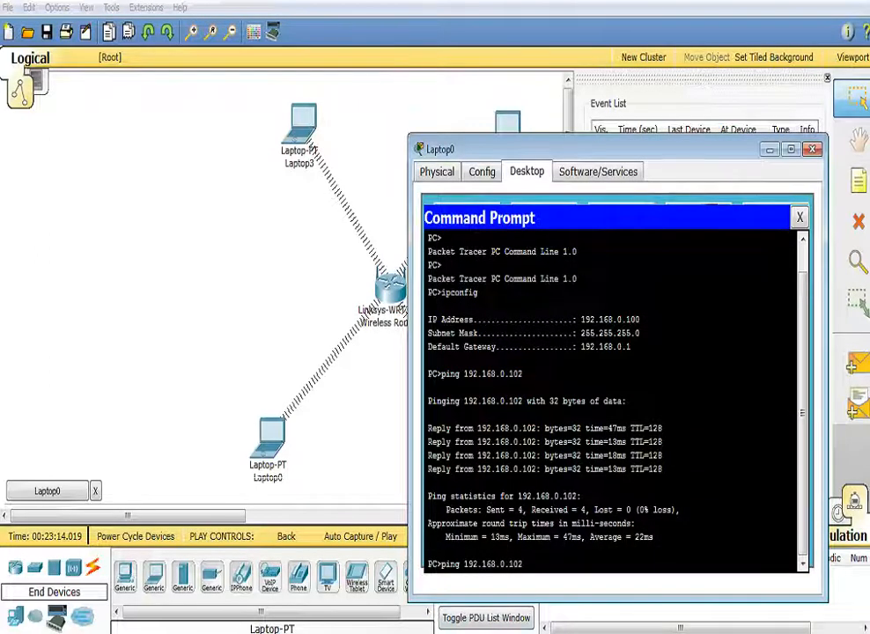
key(Return)
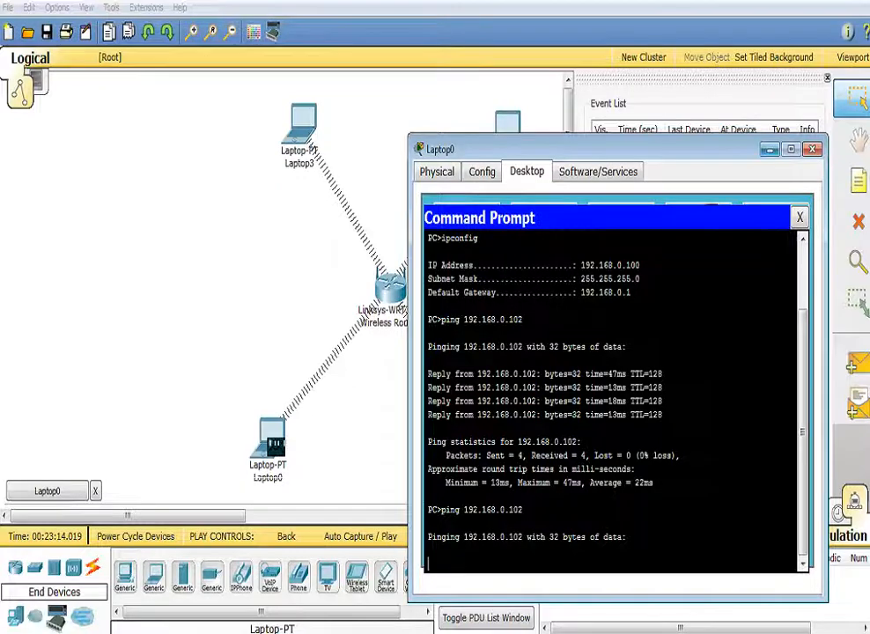
Play the automatic capture of the ping's ICMP packets between Laptop0 and Laptop2, and return to realtime mode.
click(769, 150)
click(701, 313)
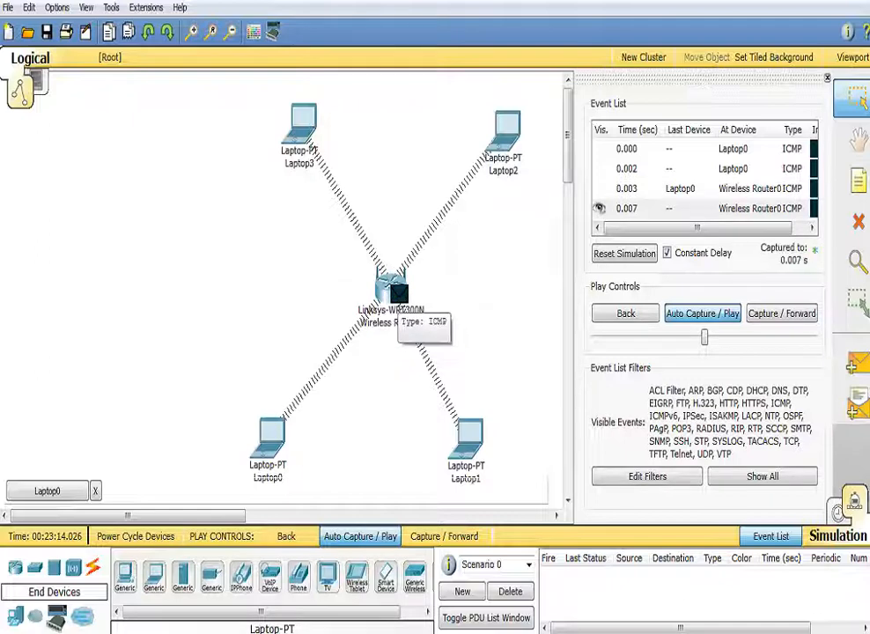
mouse_move(393, 288)
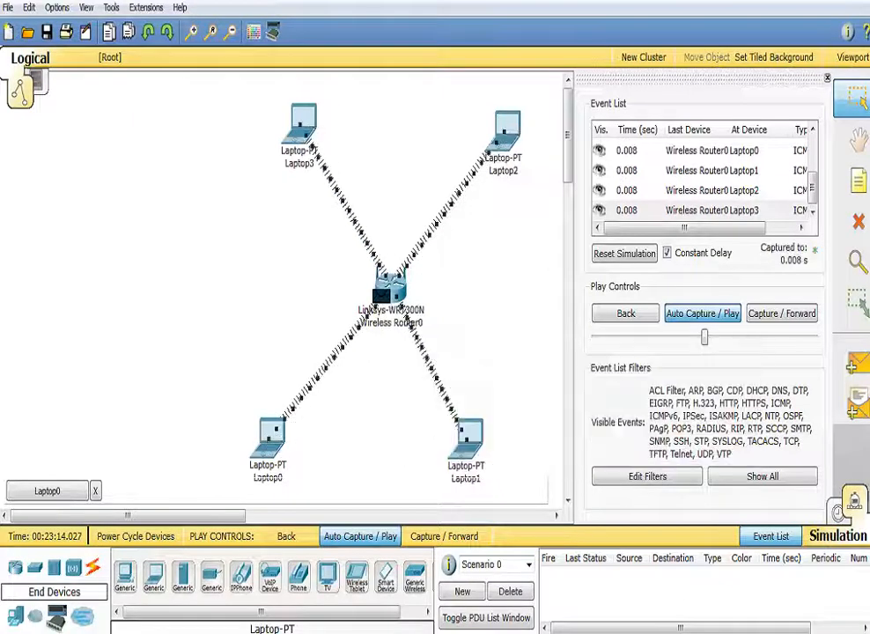
mouse_move(501, 130)
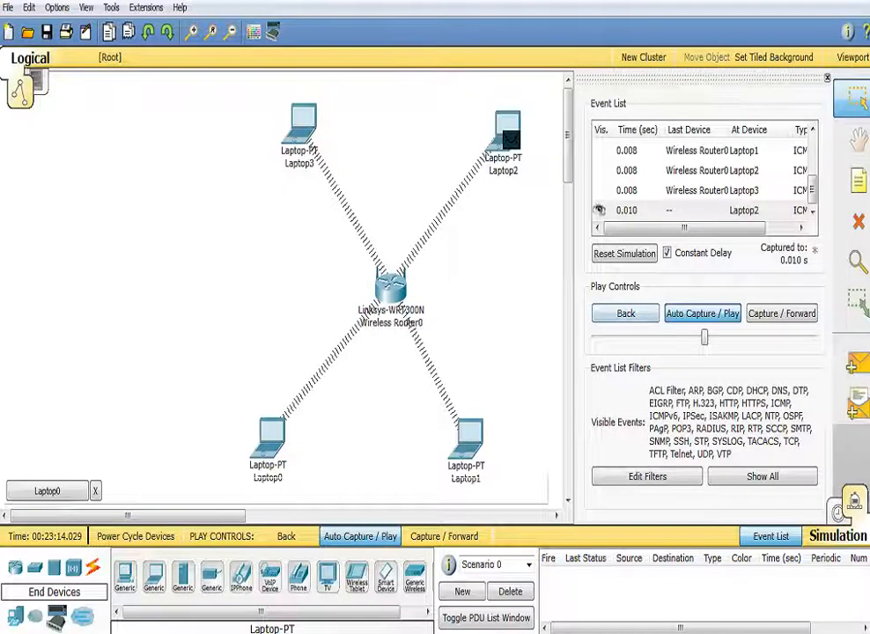
click(703, 314)
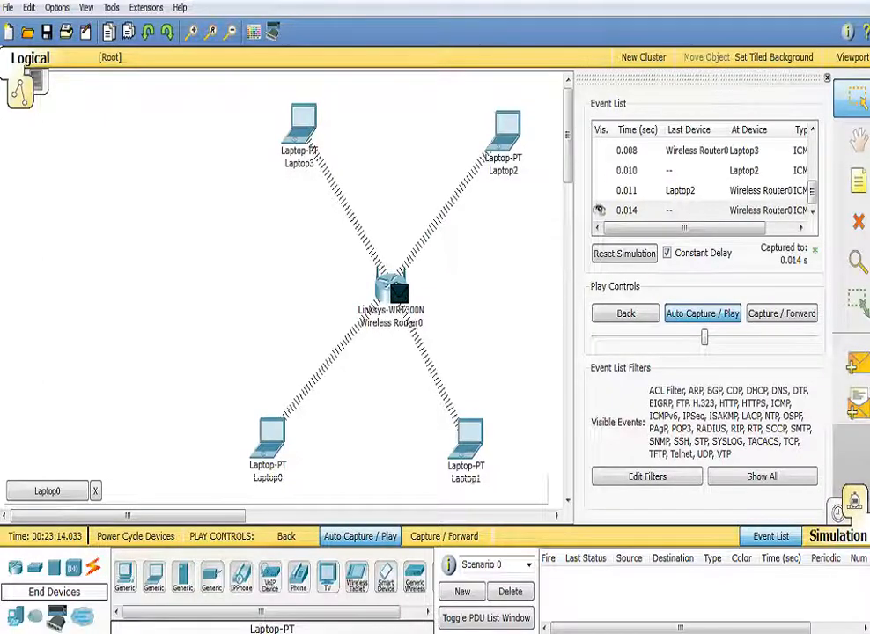
click(838, 512)
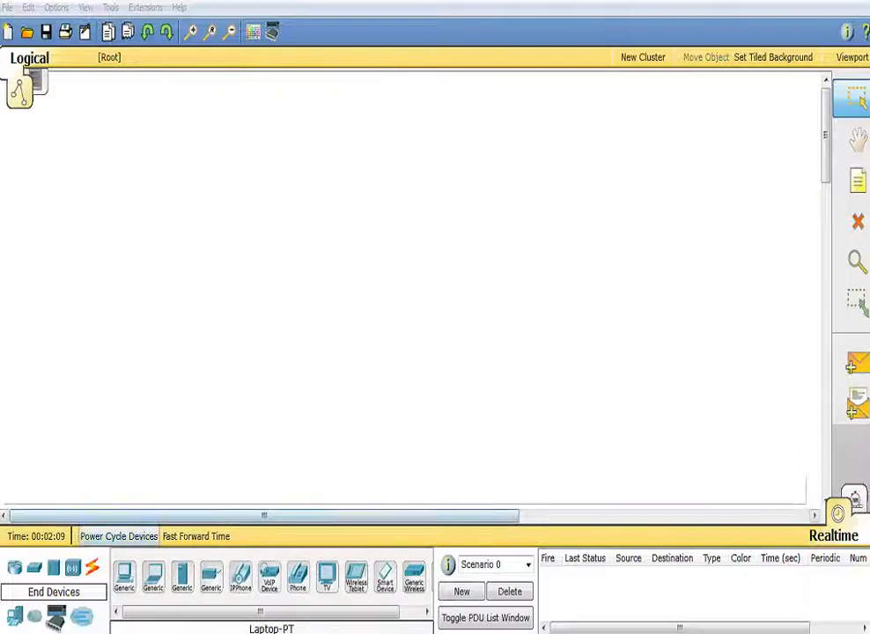
Place a generic AccessPoint-PT wireless device near the centre of the empty workspace.
click(73, 567)
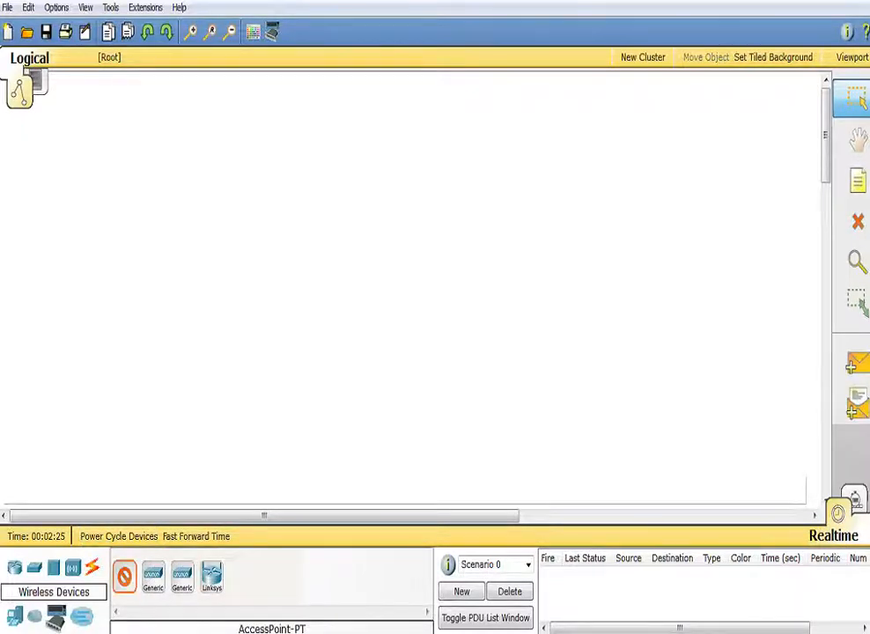
click(424, 280)
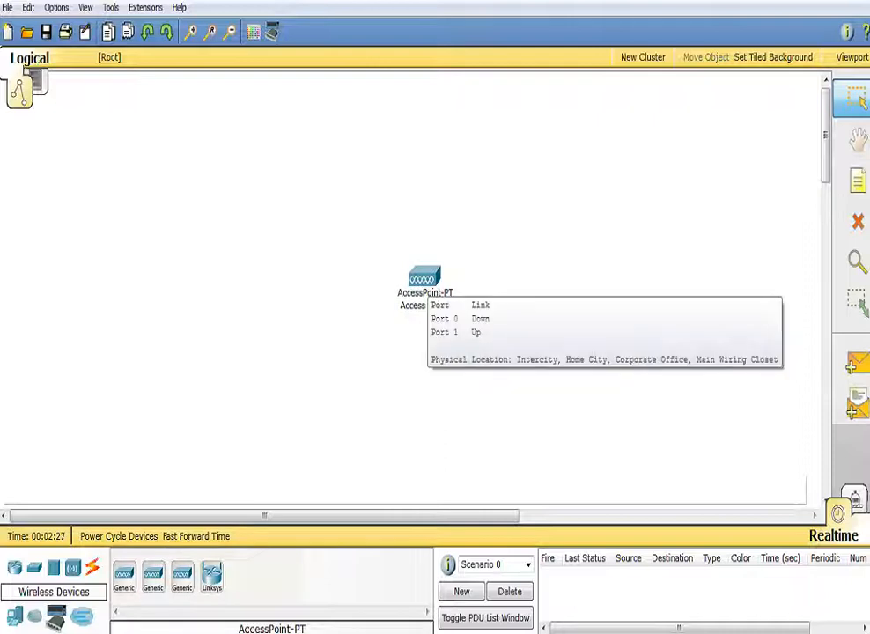
drag(424, 278, 430, 276)
click(482, 324)
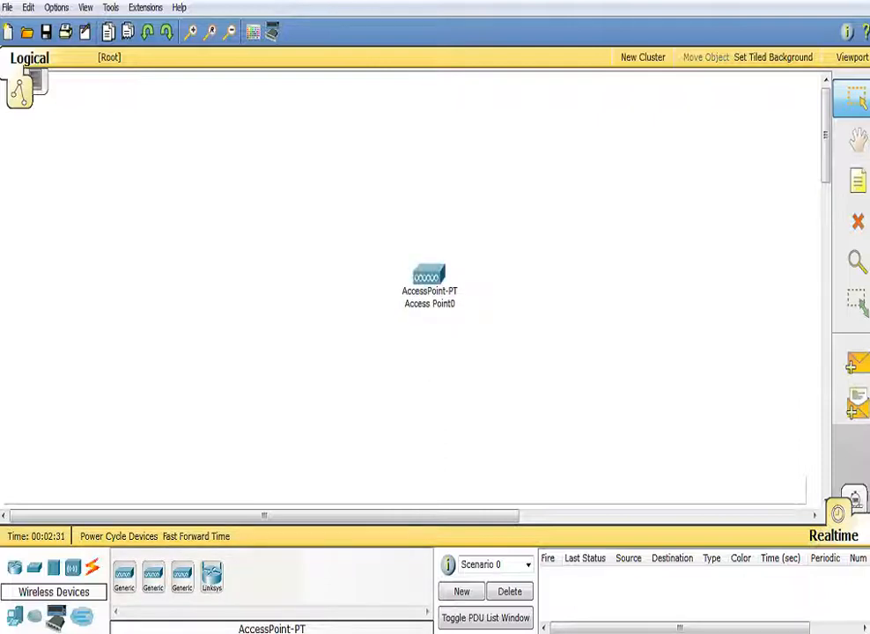
Examine Access Point0's physical device view and its Port 1 wireless settings, including SSID, channel and authentication.
click(430, 275)
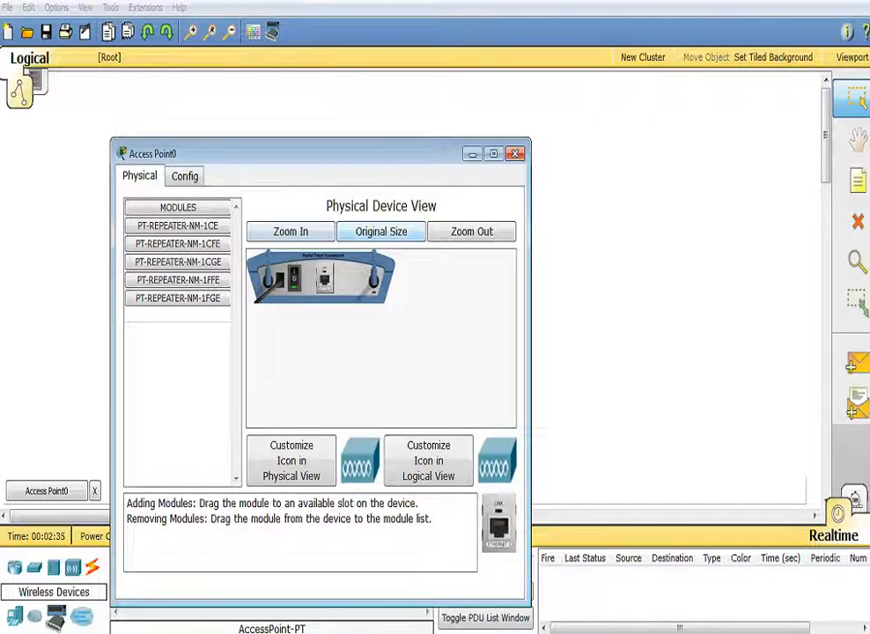
click(290, 231)
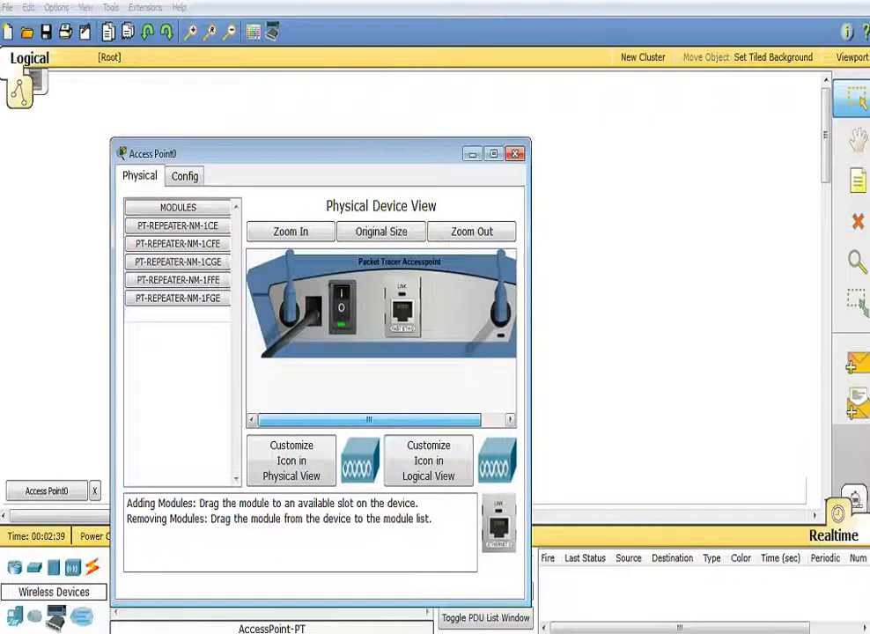
click(381, 232)
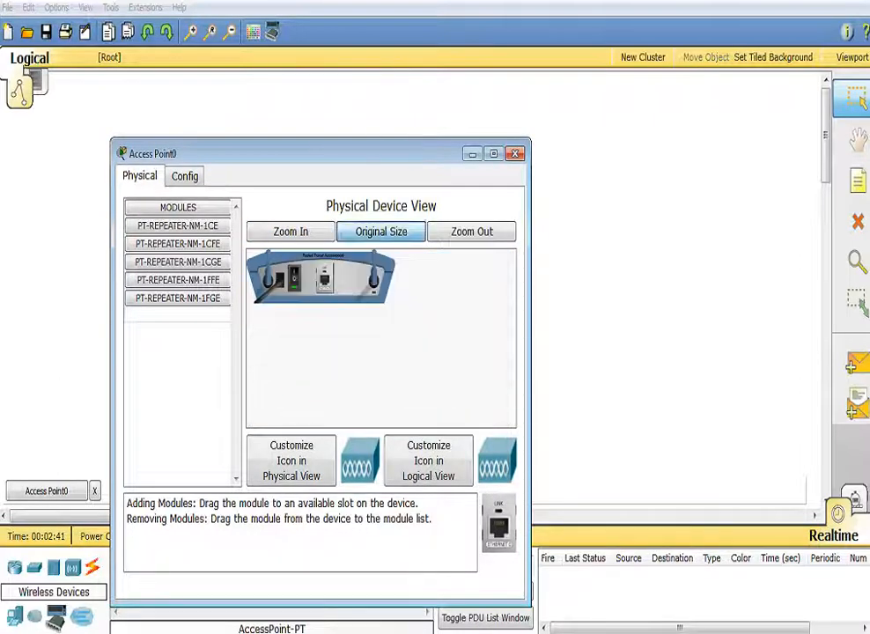
click(185, 176)
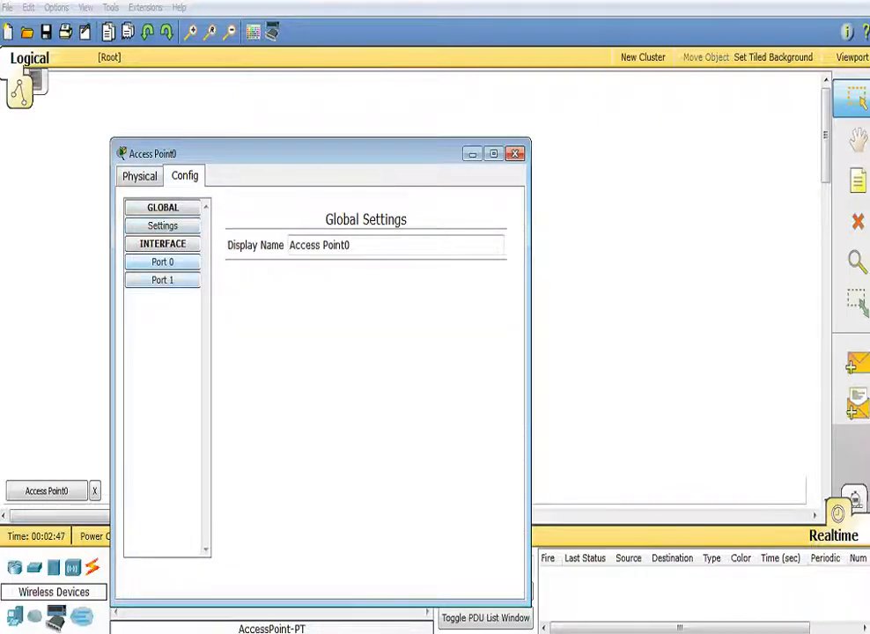
click(162, 280)
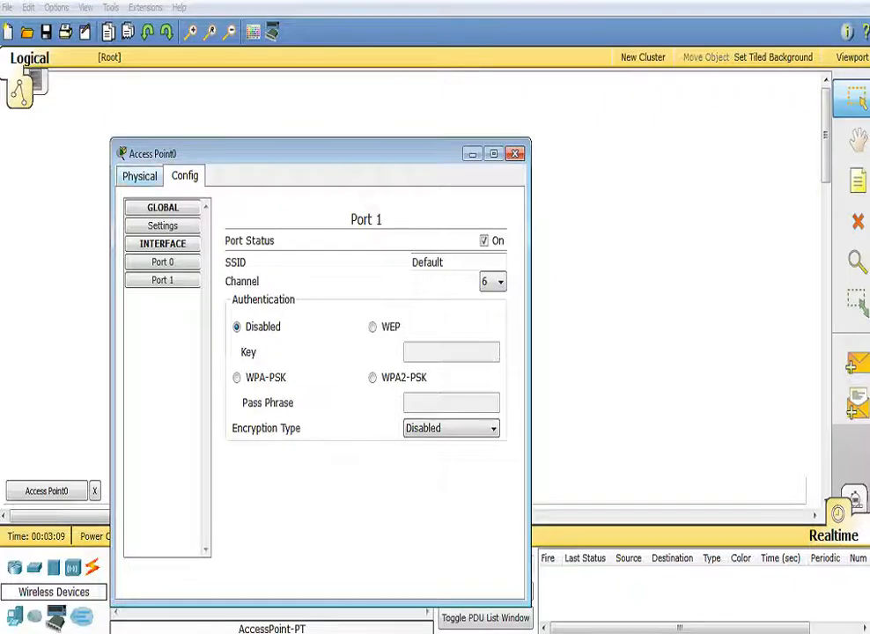
click(139, 176)
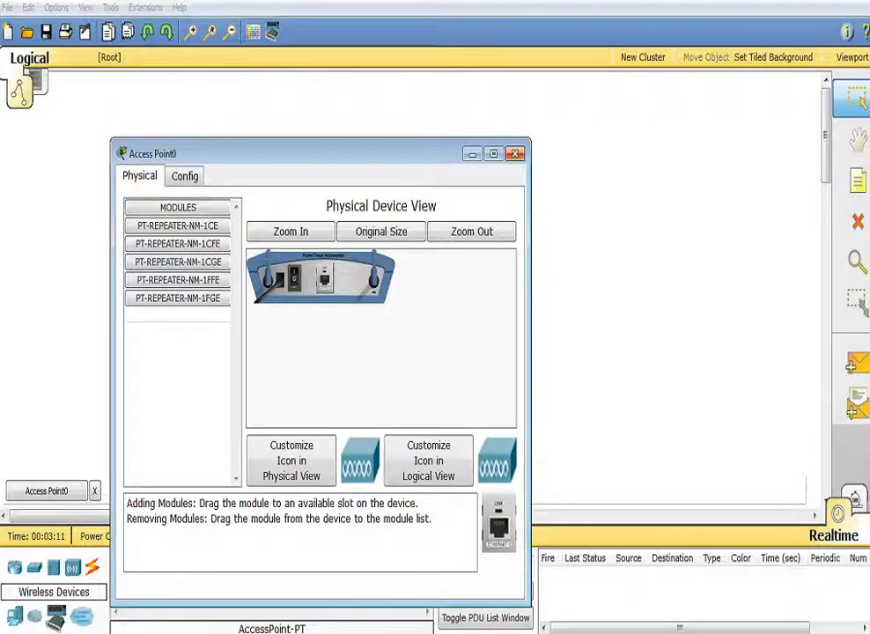
click(515, 153)
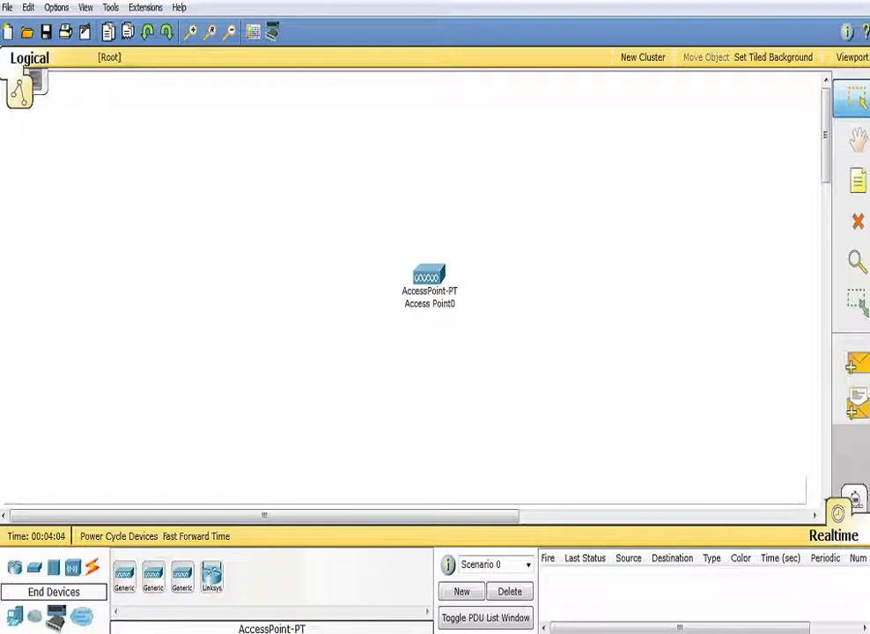
Add two Laptop-PT devices below the access point, one on each side, and adjust their positions.
click(15, 616)
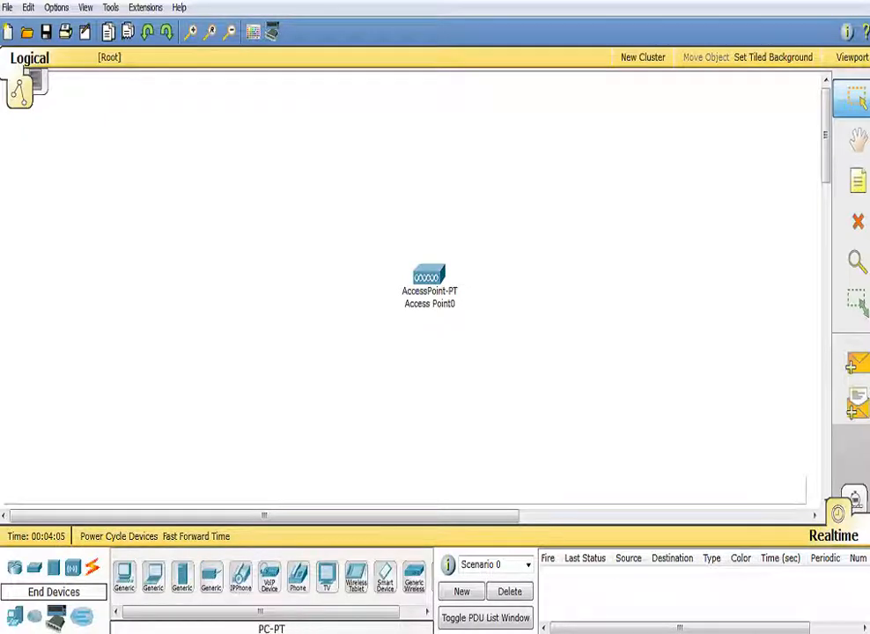
click(153, 575)
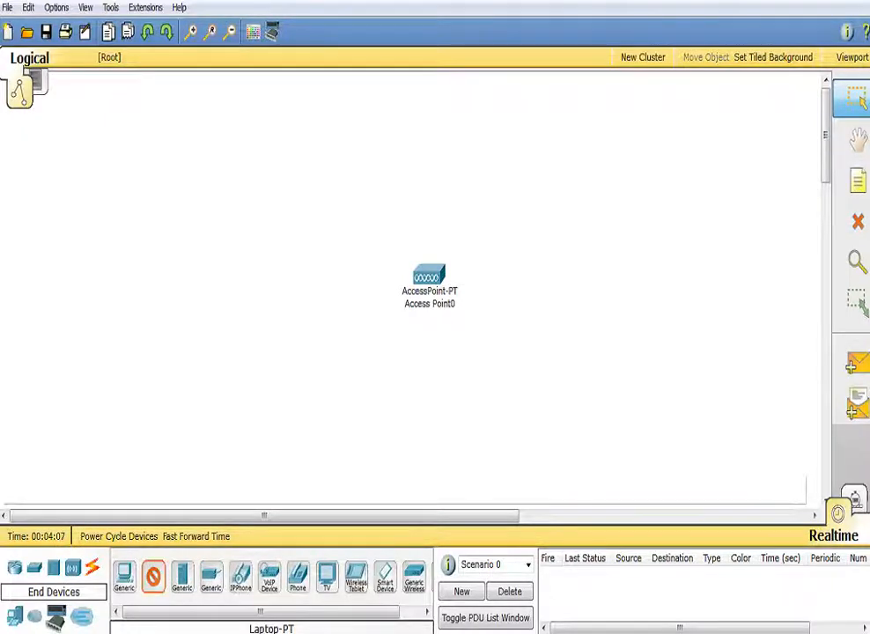
click(293, 438)
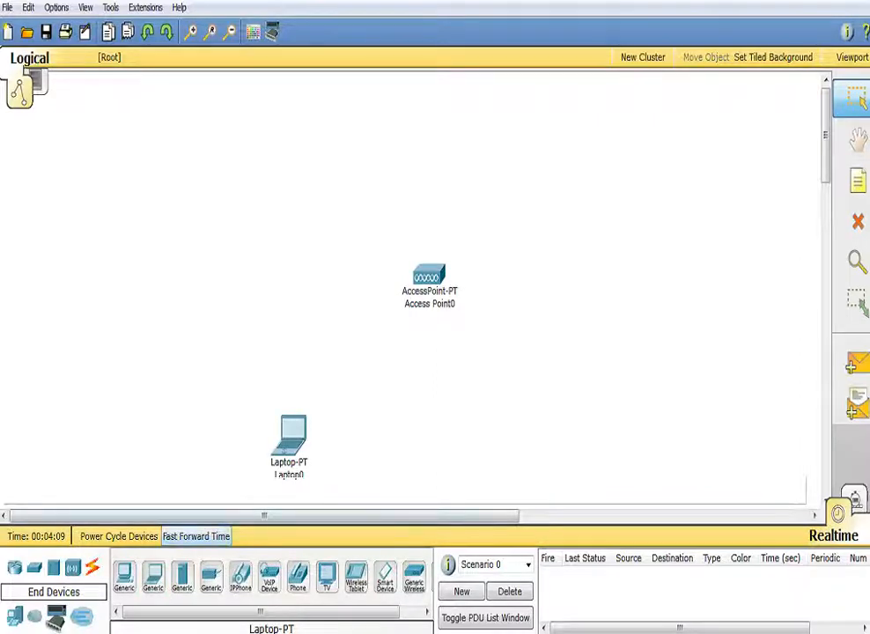
click(153, 576)
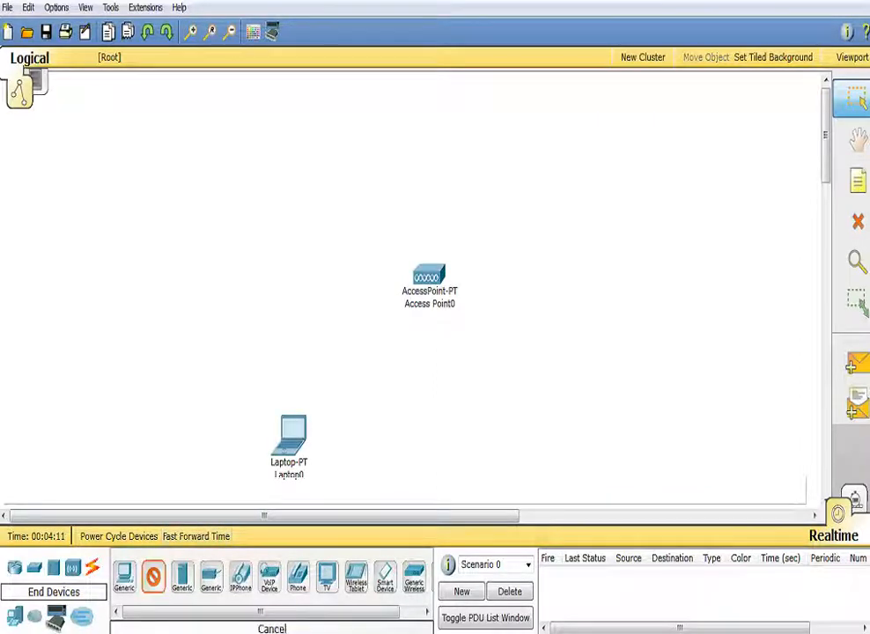
click(517, 444)
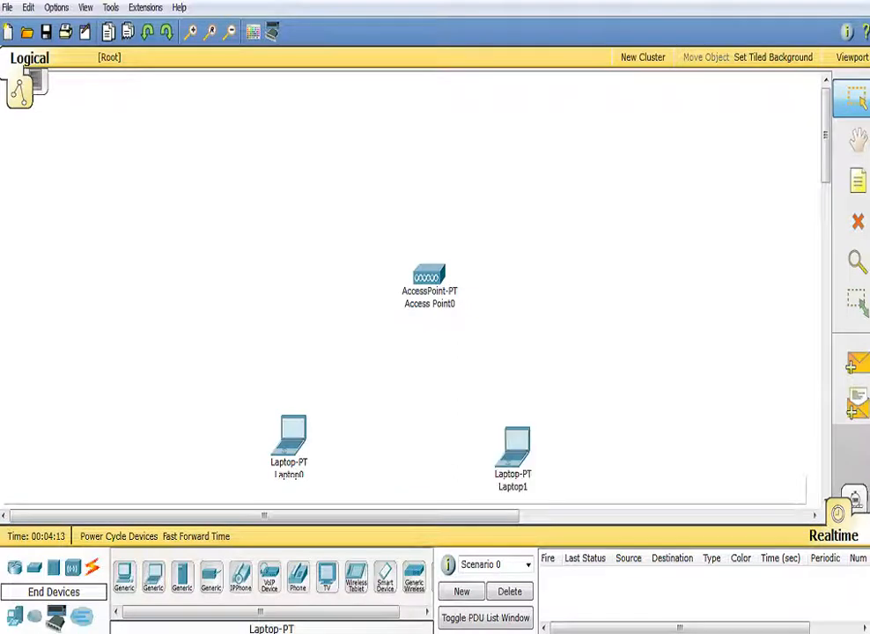
drag(514, 447, 517, 430)
drag(290, 437, 291, 427)
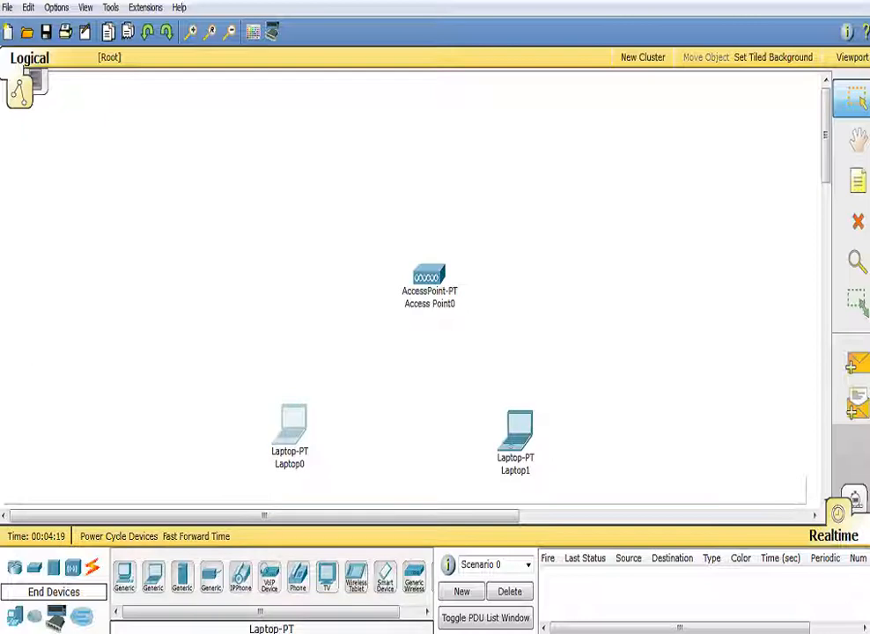
mouse_move(517, 431)
mouse_down()
mouse_move(521, 425)
mouse_move(523, 431)
mouse_up()
click(410, 410)
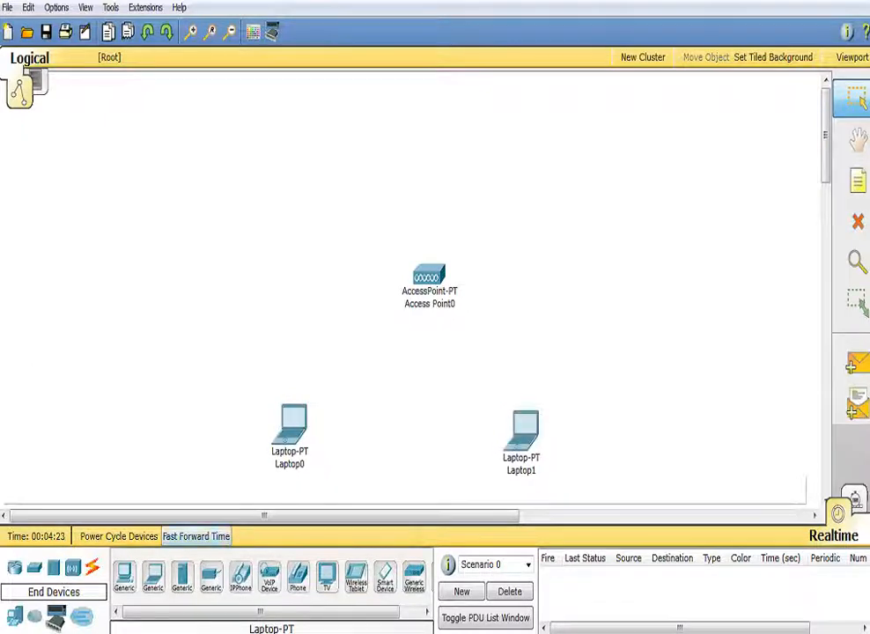
Add two more Laptop-PT devices above the access point, one on each side.
click(153, 577)
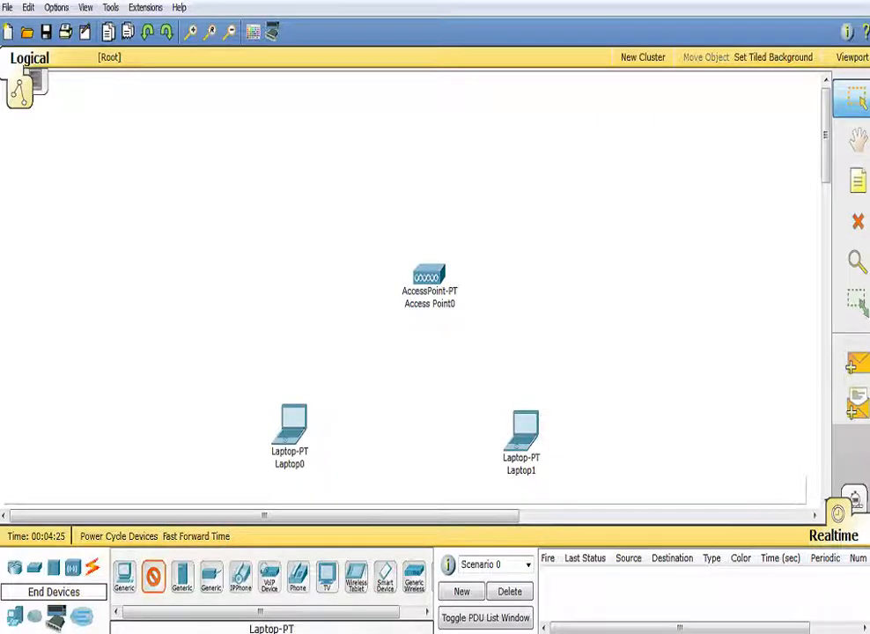
click(550, 131)
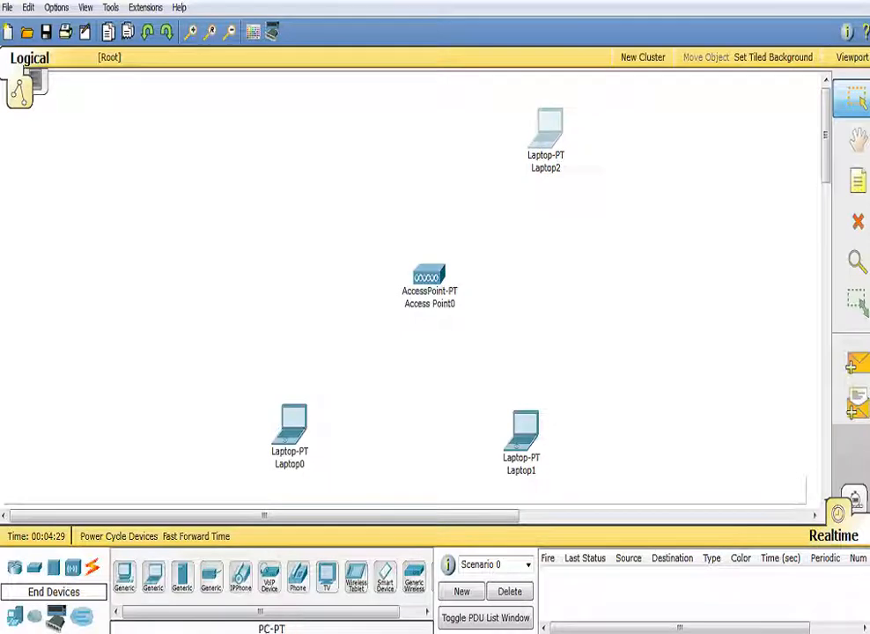
click(153, 576)
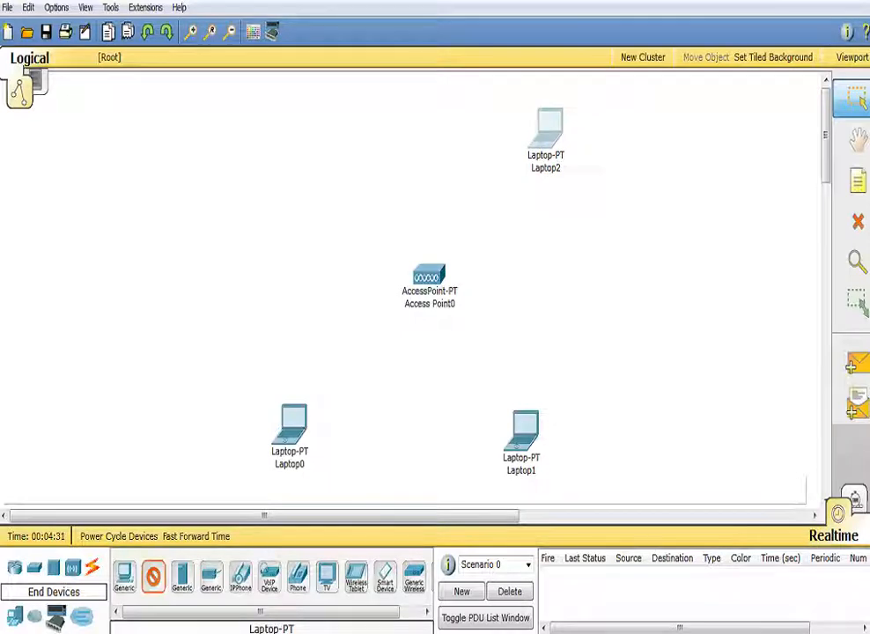
click(321, 130)
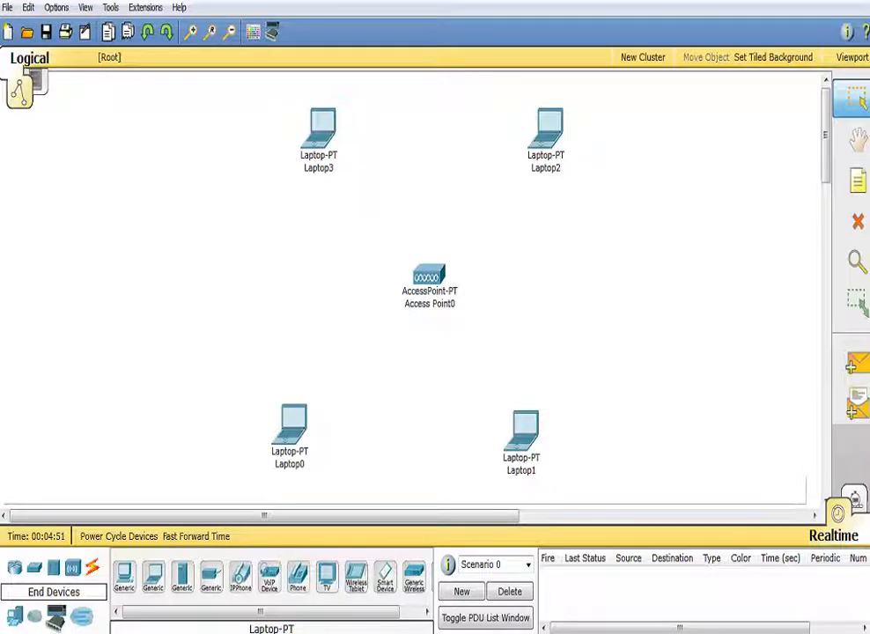
Replace Laptop0's built-in Ethernet module with the Linksys-WPC300N wireless module and close its device window.
click(293, 425)
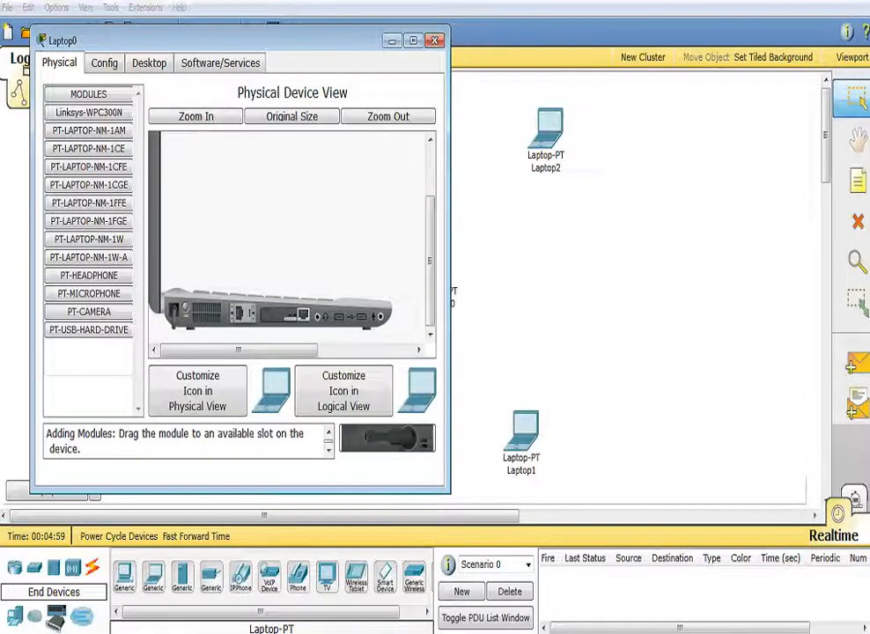
drag(286, 314, 93, 361)
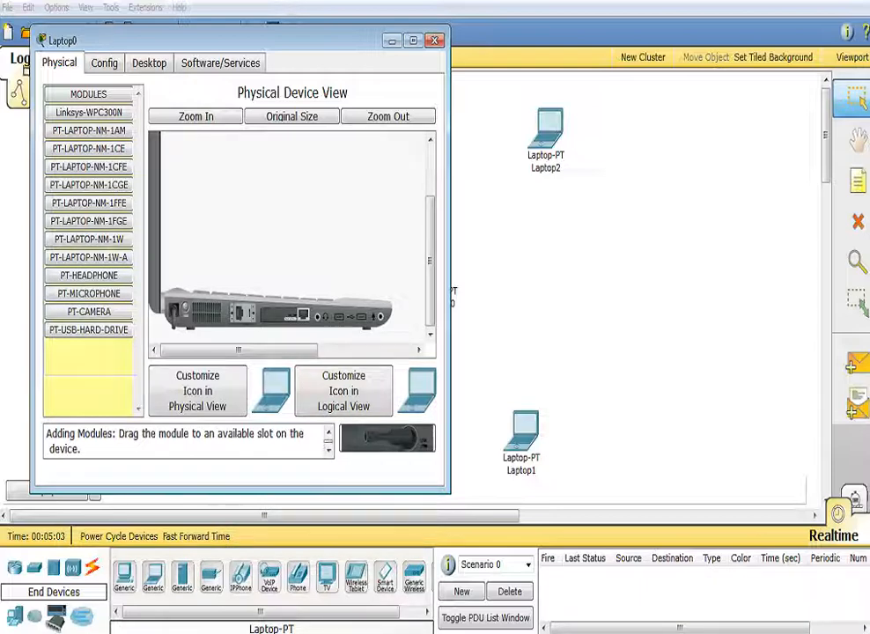
drag(93, 360, 95, 374)
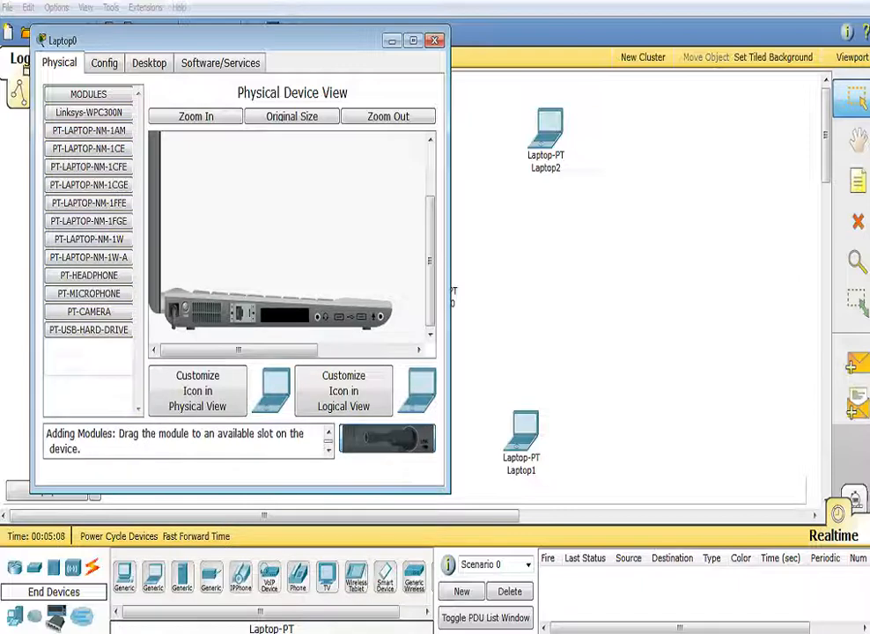
drag(388, 438, 284, 315)
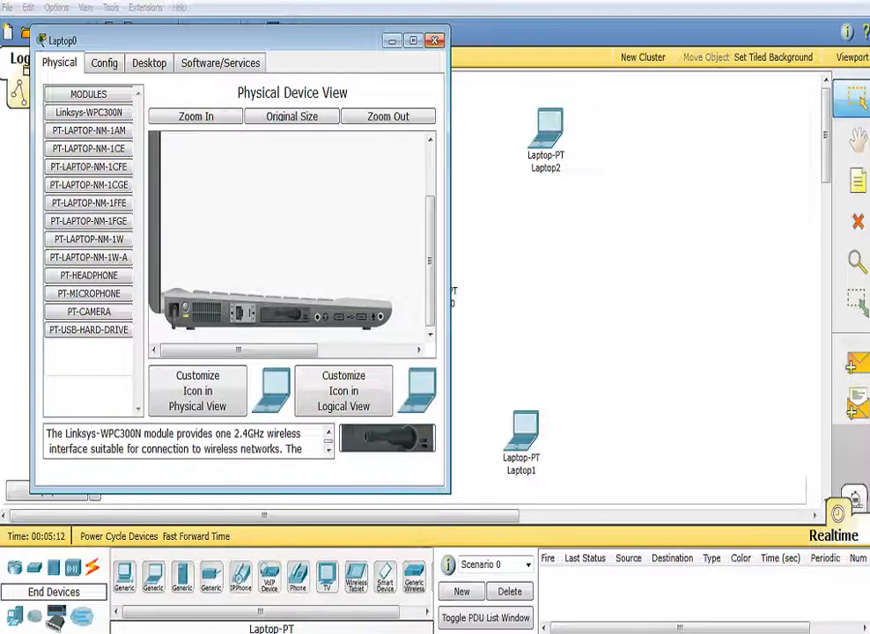
click(434, 40)
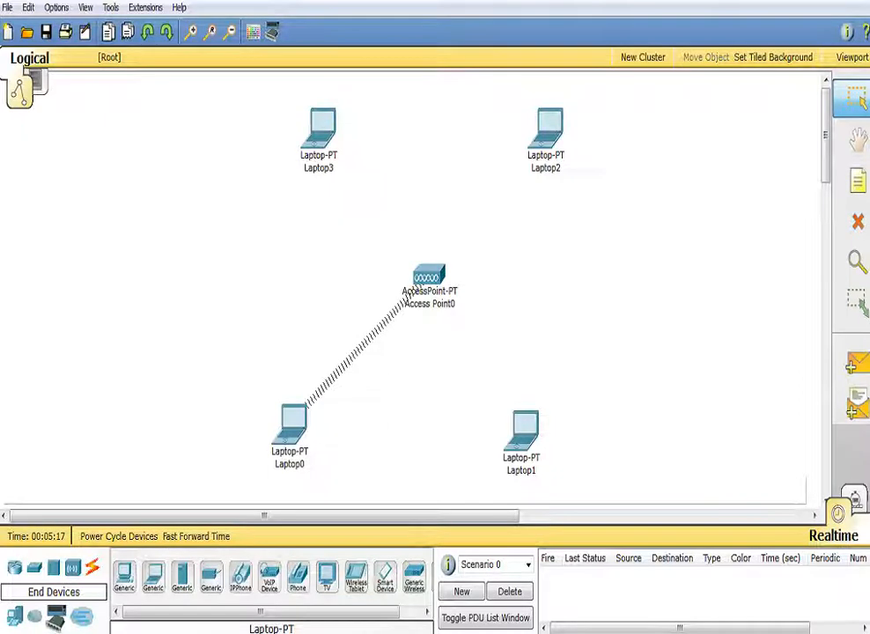
Swap Laptop1's Ethernet module for the Linksys-WPC300N wireless module and close its device window.
mouse_move(296, 426)
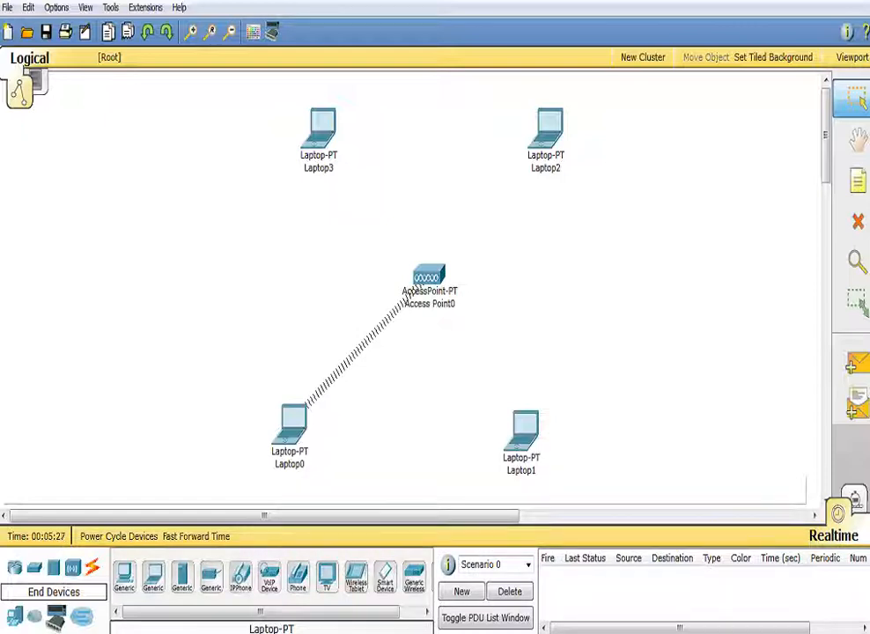
click(524, 430)
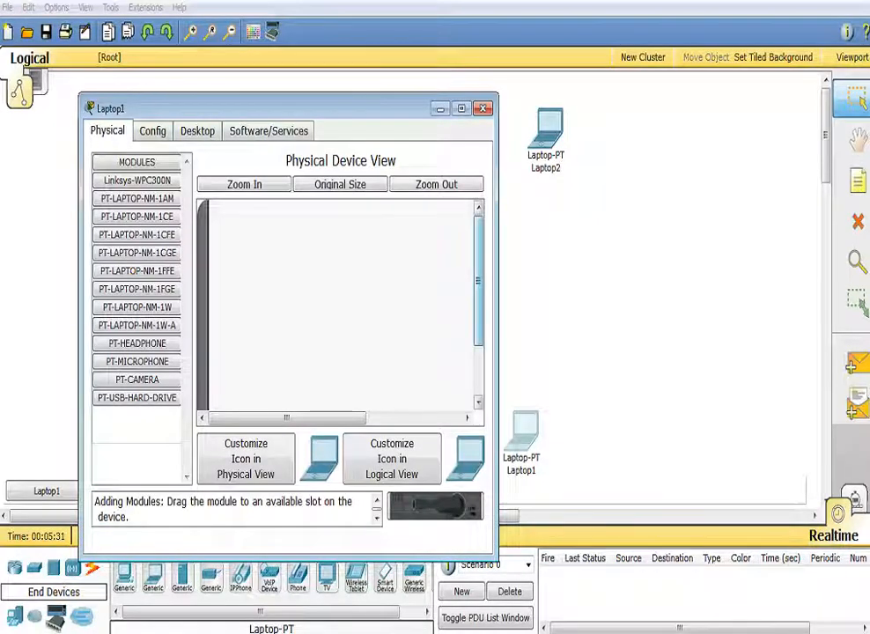
scroll(340, 304, down, 3)
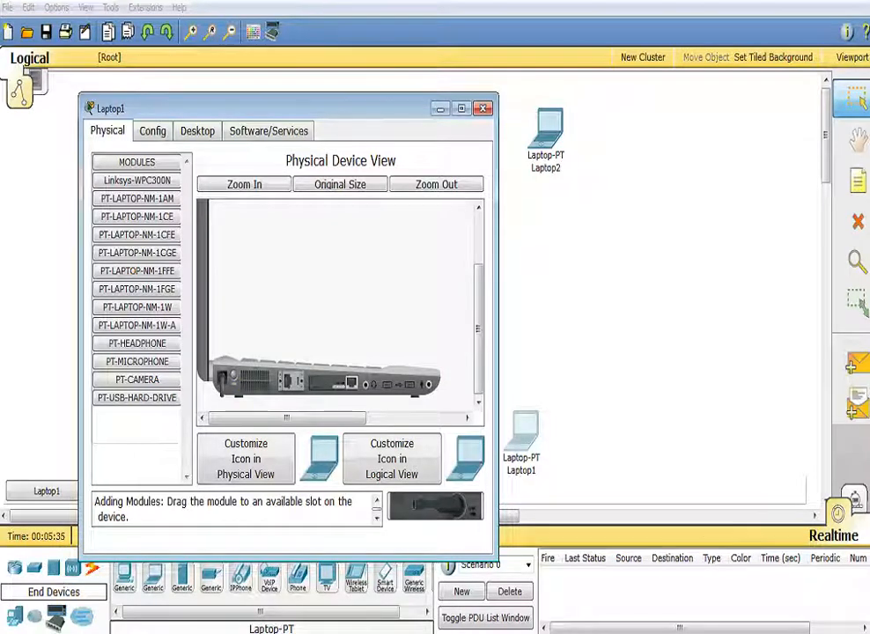
drag(333, 384, 137, 436)
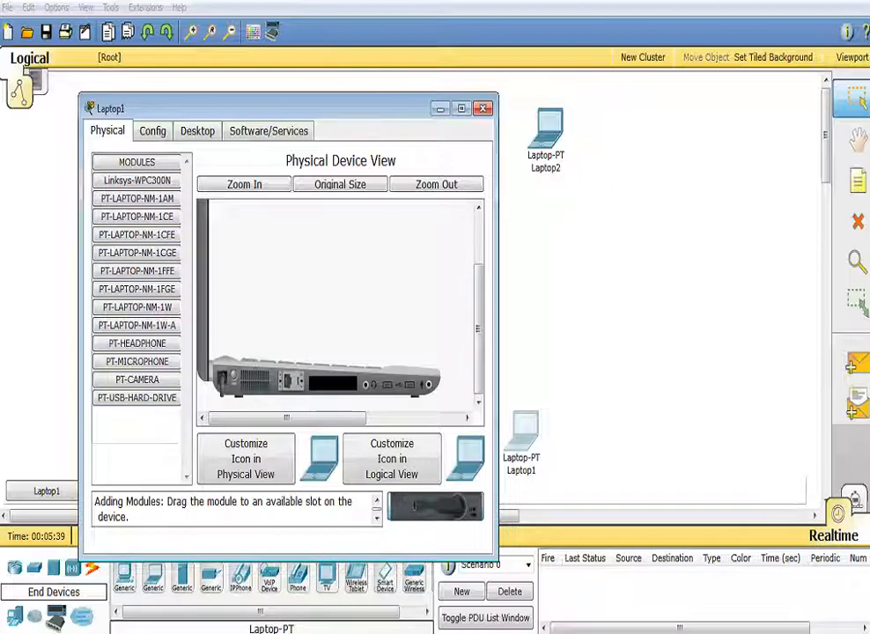
drag(136, 180, 334, 384)
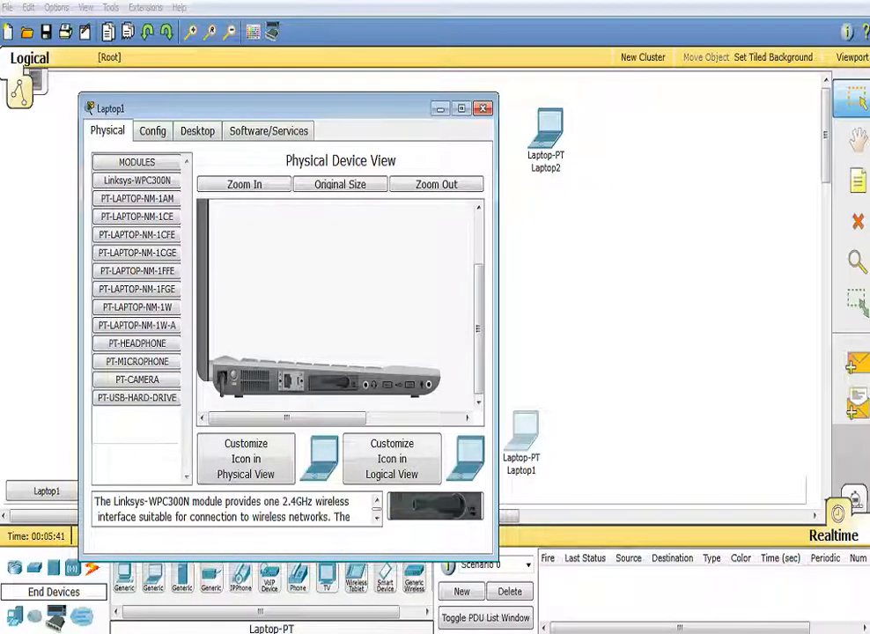
click(482, 108)
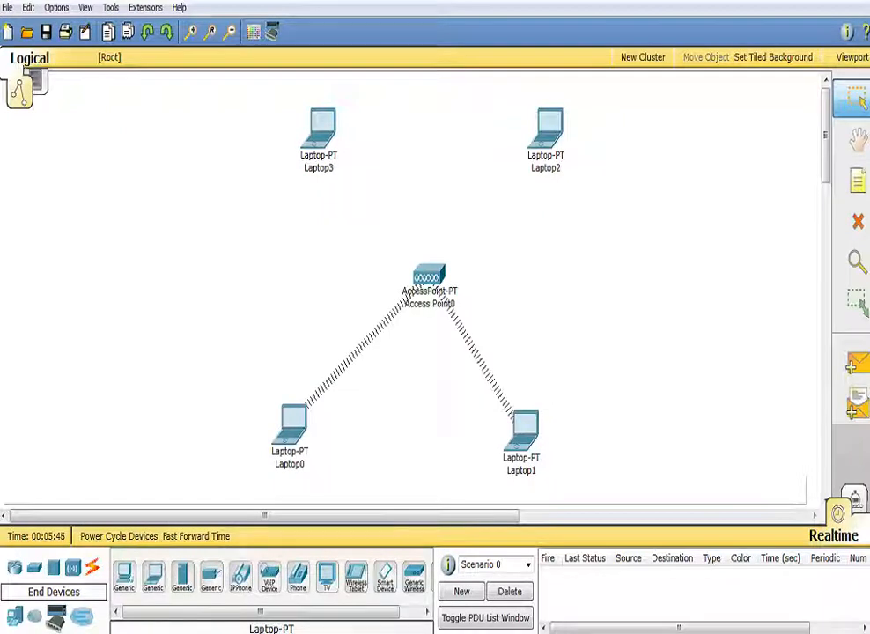
Remove the Ethernet module from Laptop2, install the Linksys-WPC300N wireless module in its slot, and close the device window.
mouse_move(521, 444)
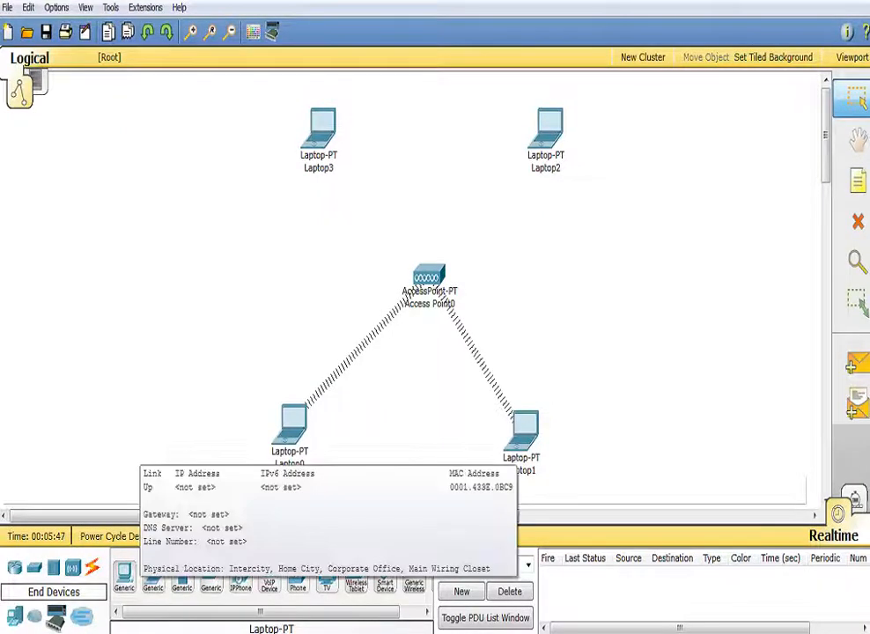
mouse_move(558, 161)
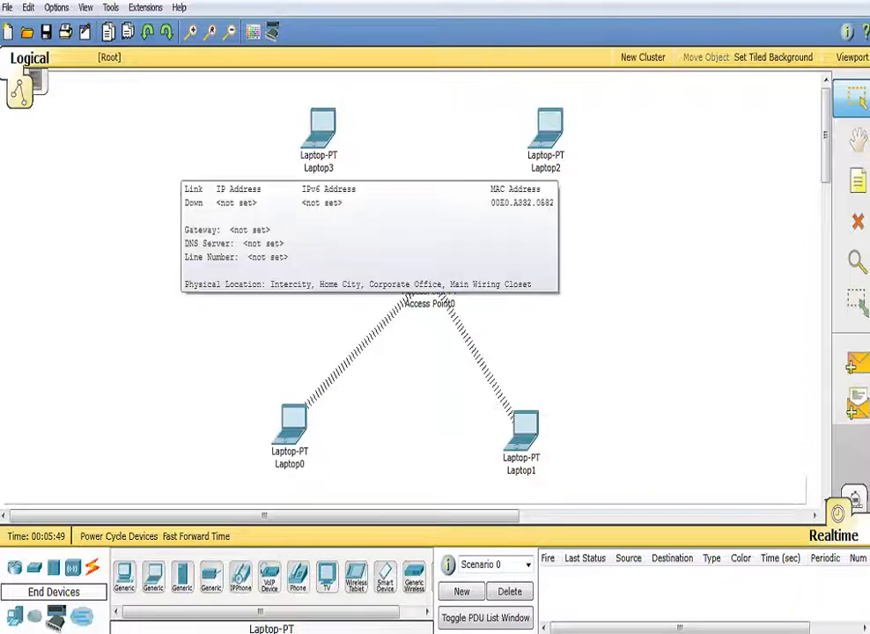
click(547, 131)
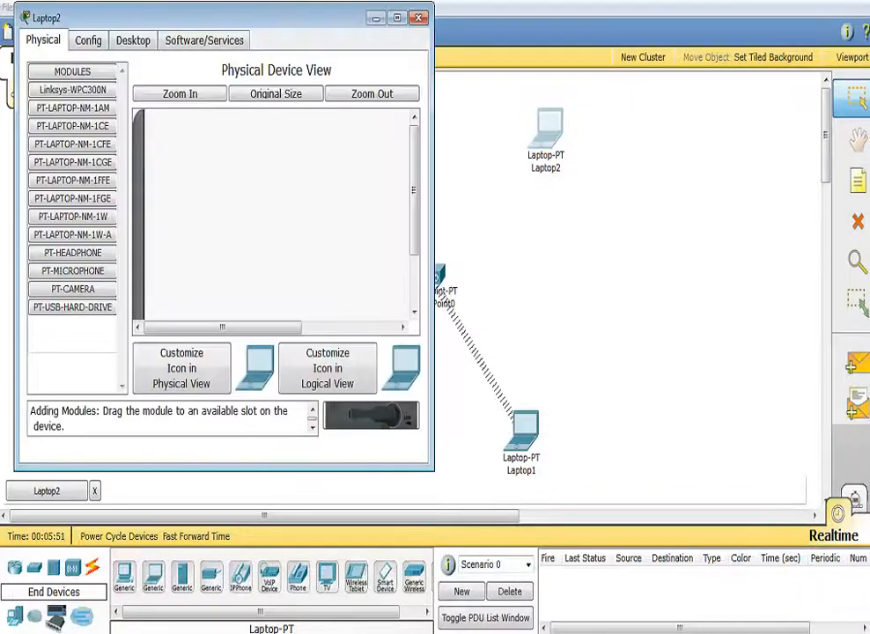
drag(413, 227, 413, 238)
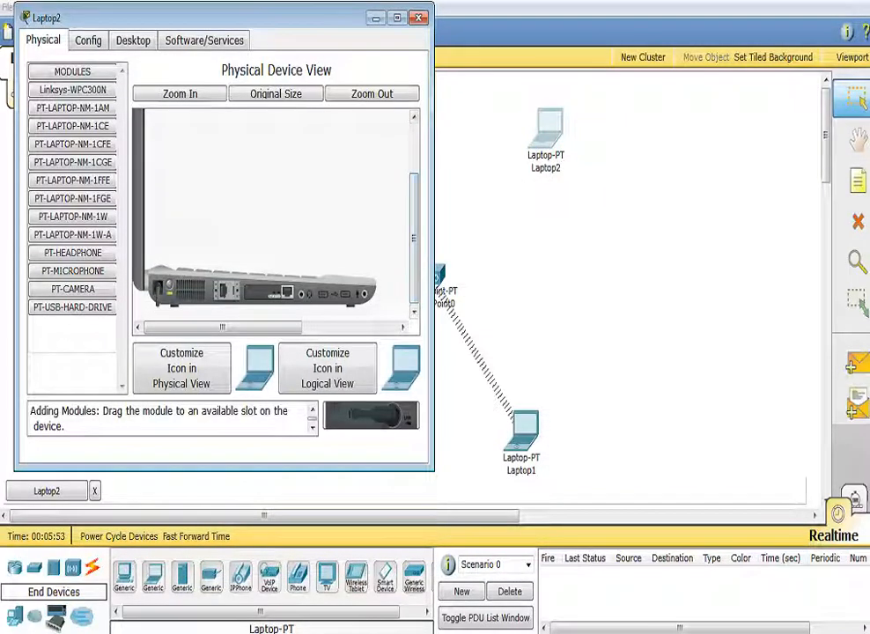
drag(267, 292, 55, 274)
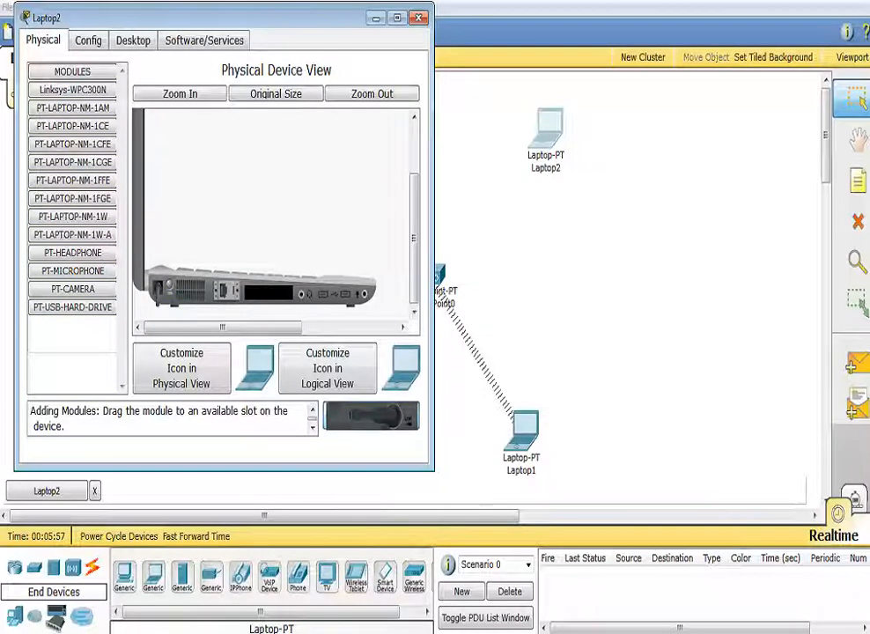
drag(371, 416, 268, 292)
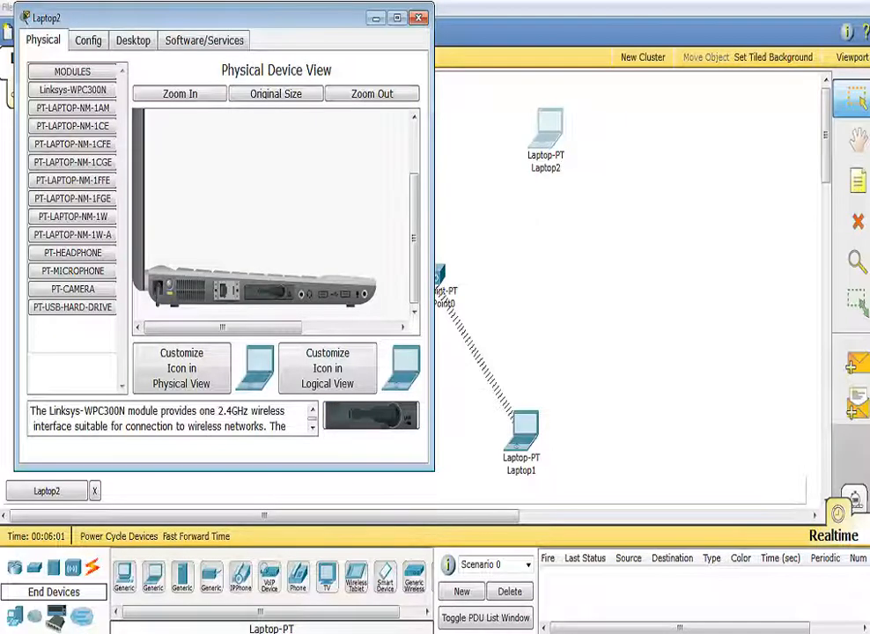
click(418, 17)
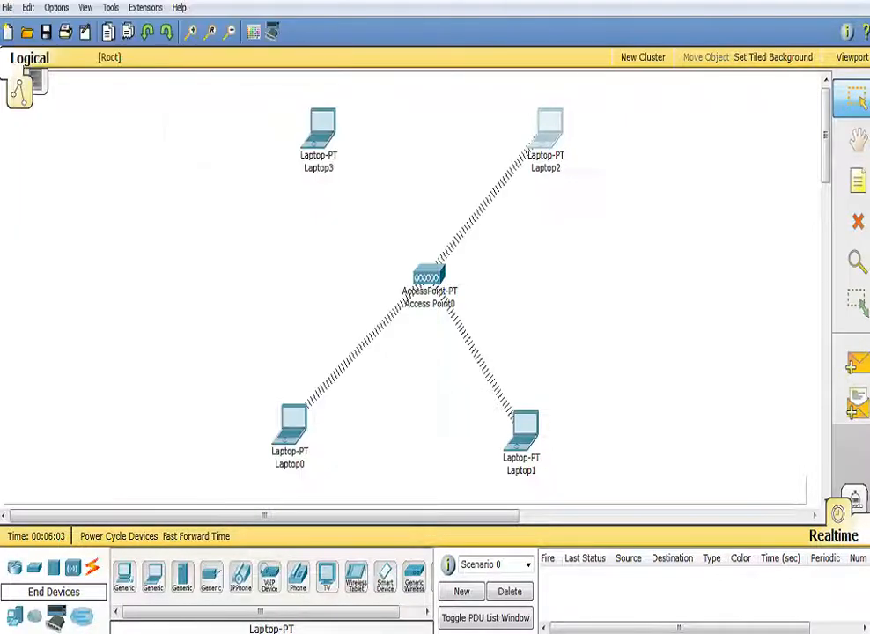
Replace the Ethernet module in Laptop3 with the Linksys-WPC300N wireless module and close its device window.
click(321, 128)
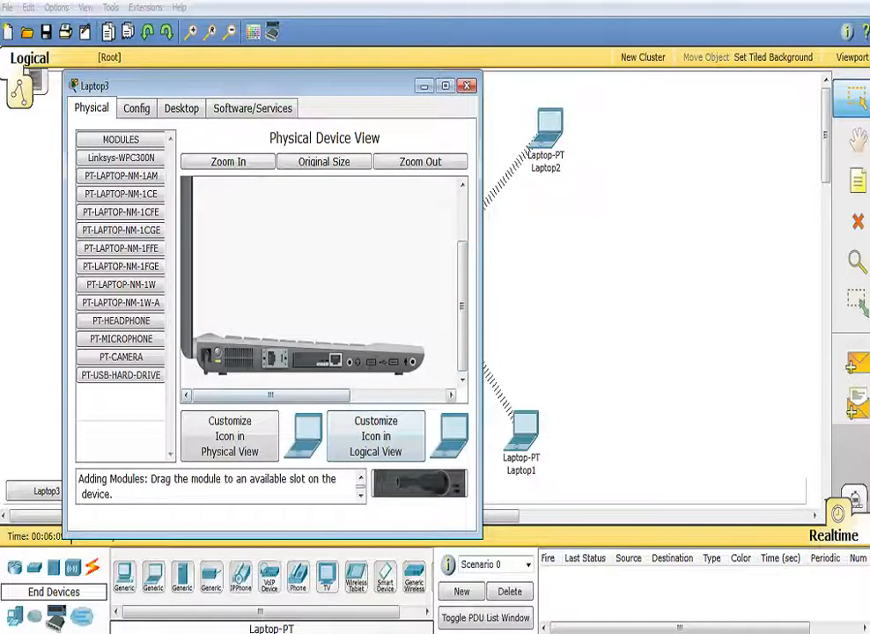
drag(317, 360, 122, 410)
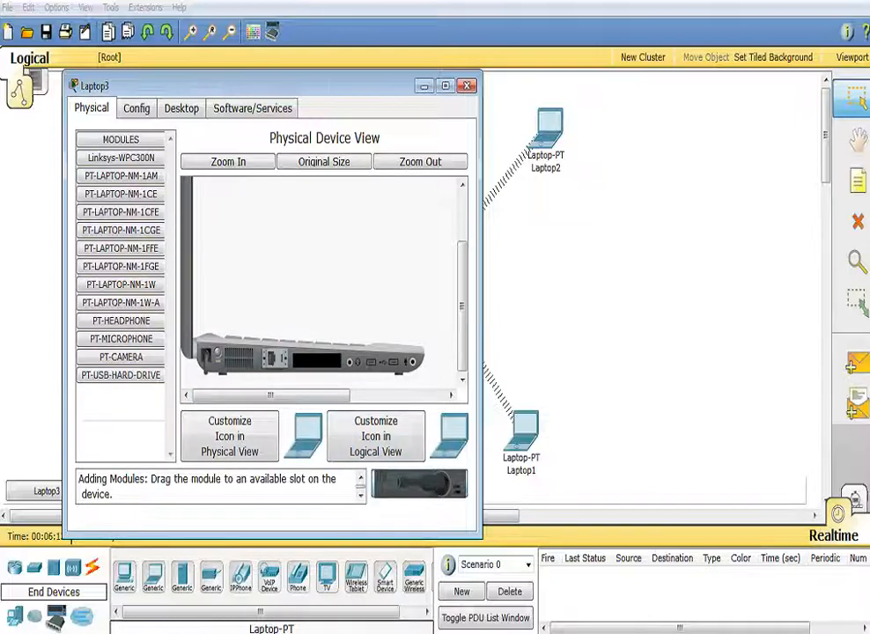
drag(121, 158, 317, 360)
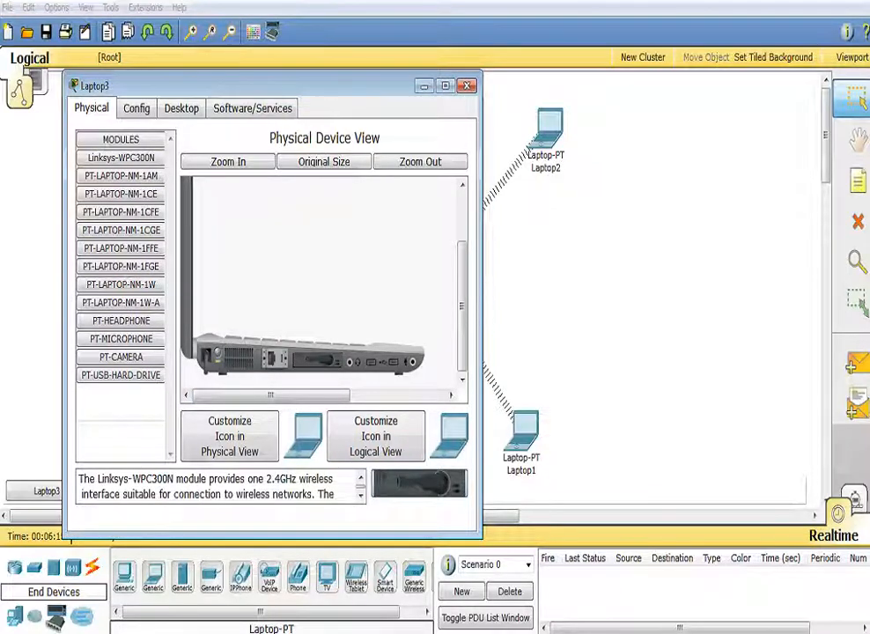
click(466, 85)
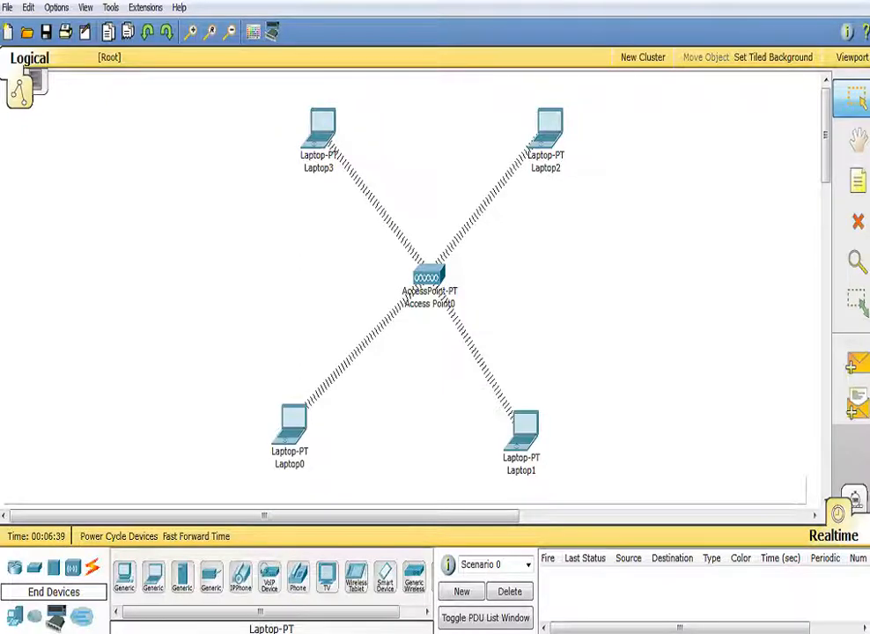
Configure Laptop0 with the static IP address 200.201.202.1 and subnet mask 255.255.255.0.
click(292, 417)
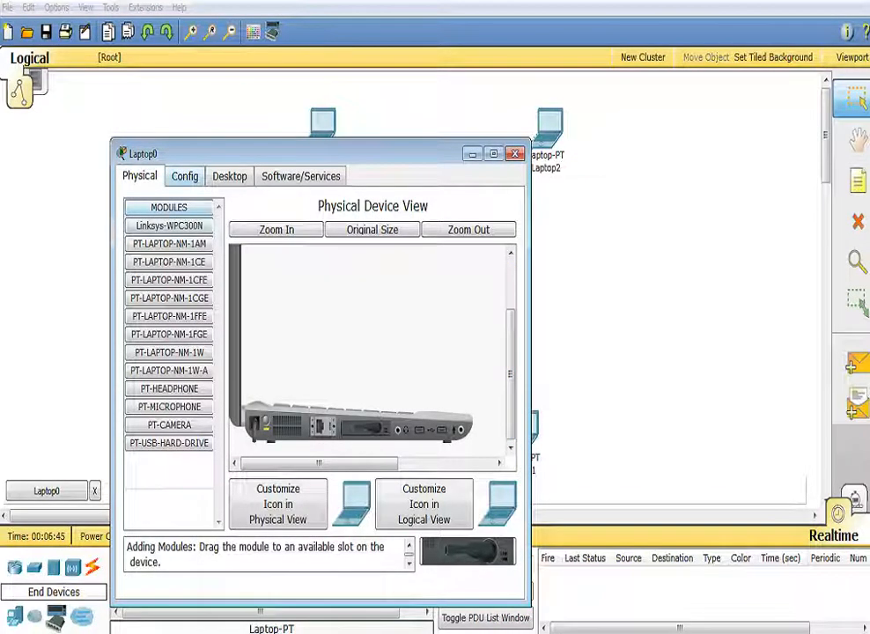
click(228, 176)
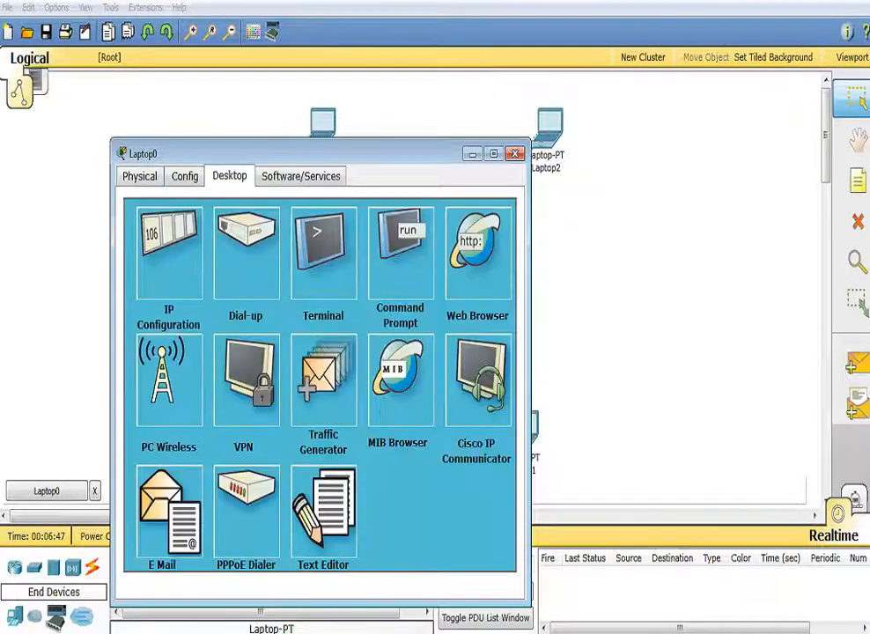
click(168, 255)
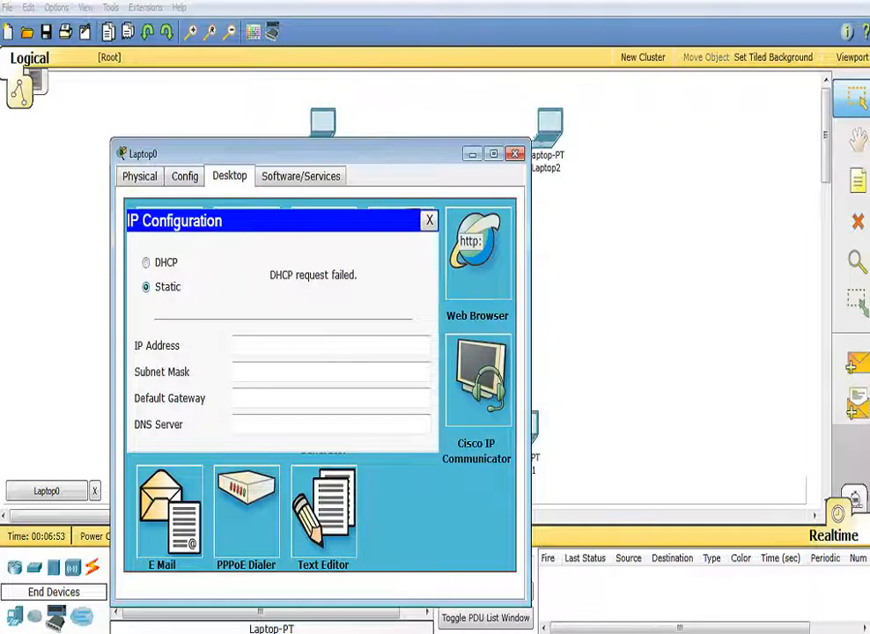
click(330, 345)
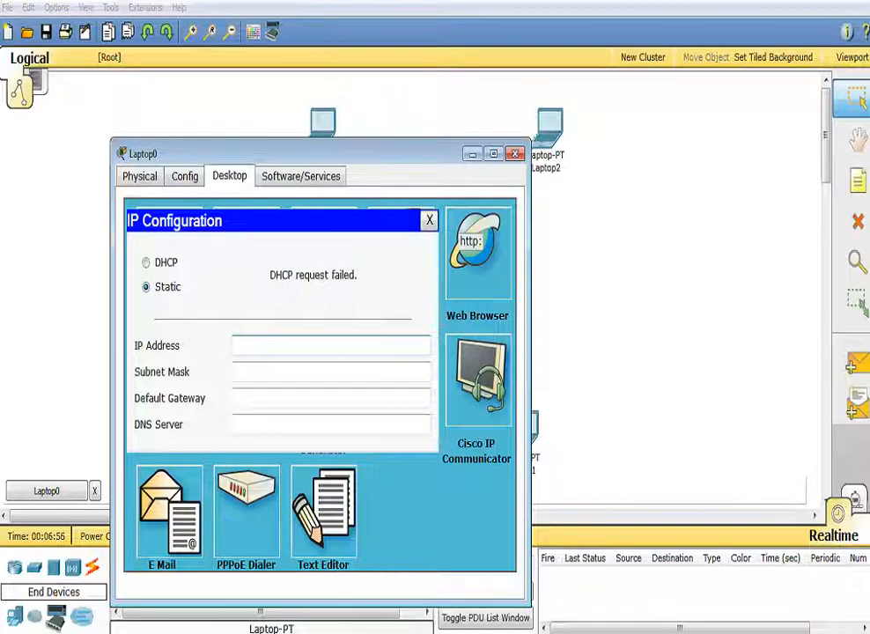
text(200.)
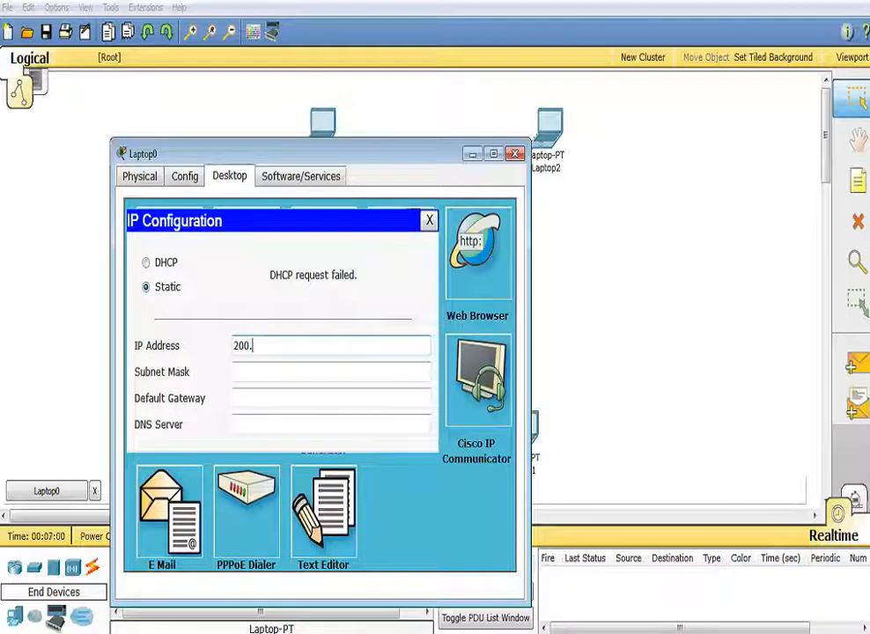
text(2)
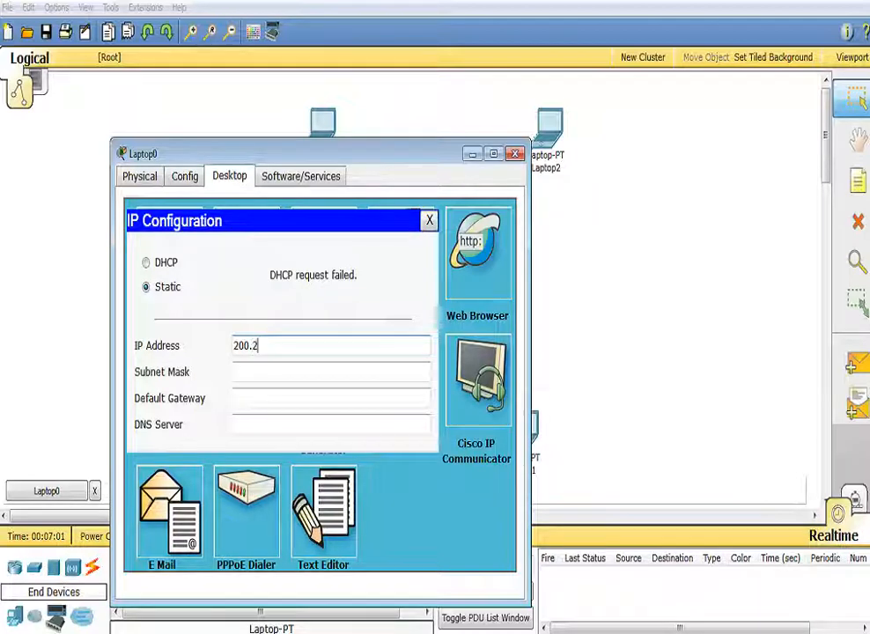
text(01.202.1)
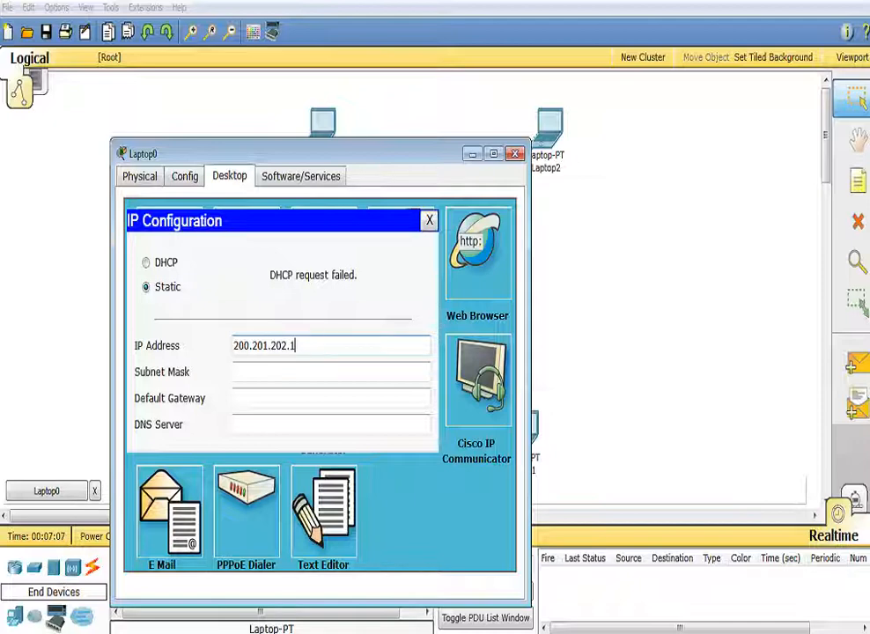
click(238, 371)
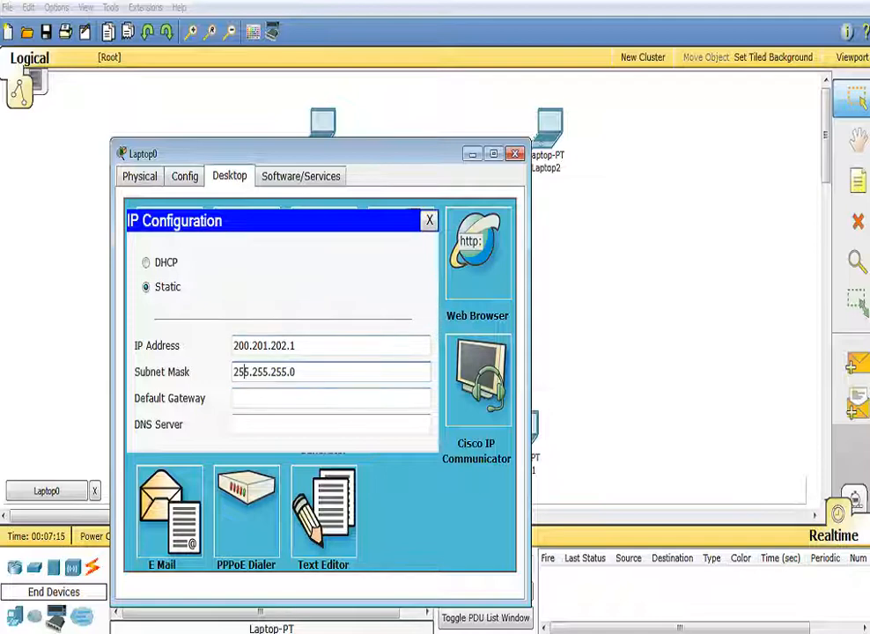
drag(299, 346, 233, 346)
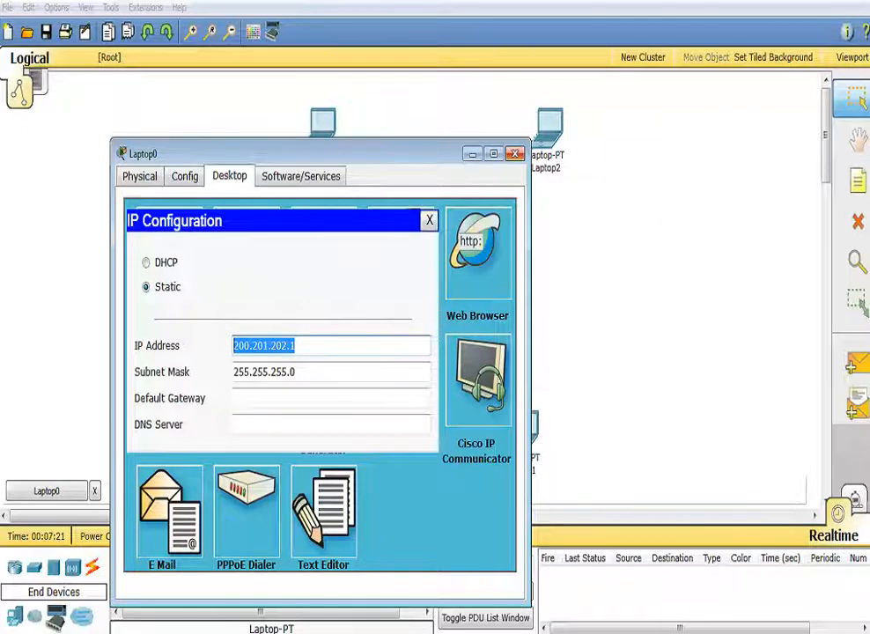
Close Laptop0's window and configure Laptop1 with the static IP address 200.201.202.2 and subnet mask 255.255.255.0.
click(515, 153)
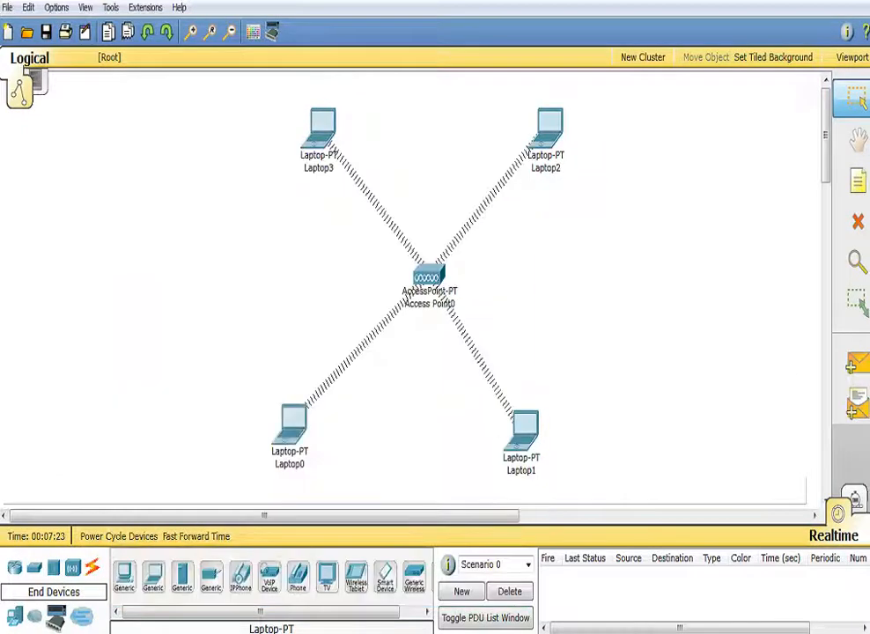
mouse_move(524, 426)
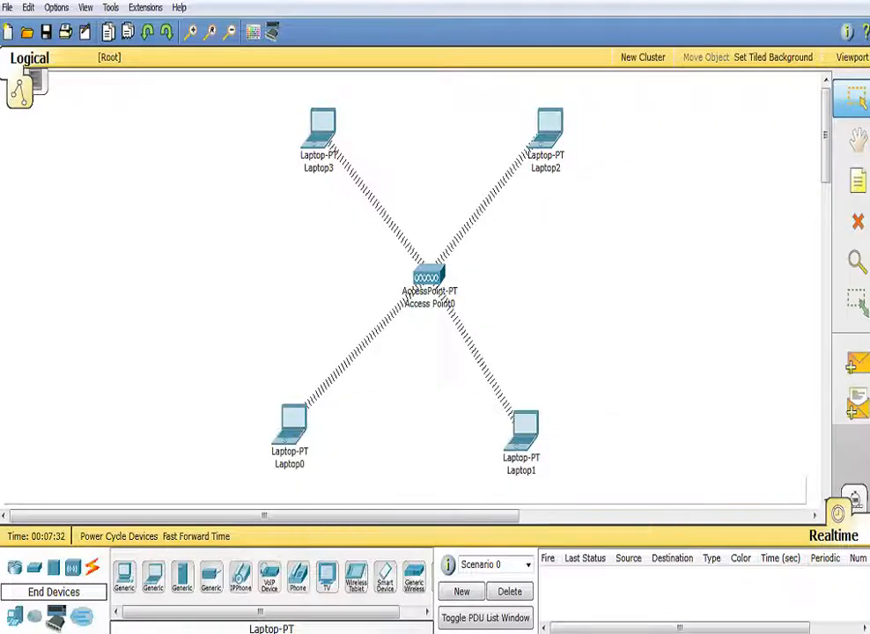
click(525, 425)
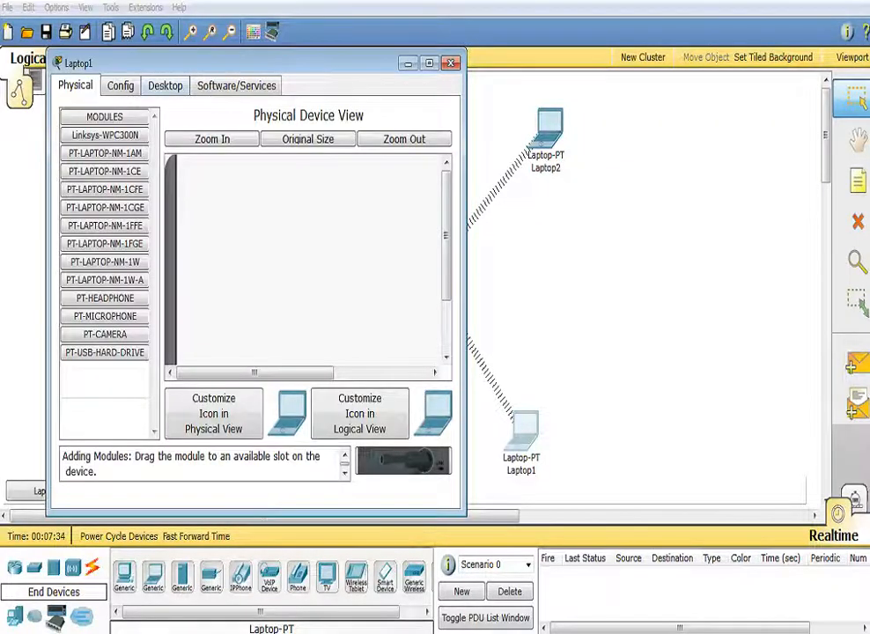
click(166, 85)
click(104, 163)
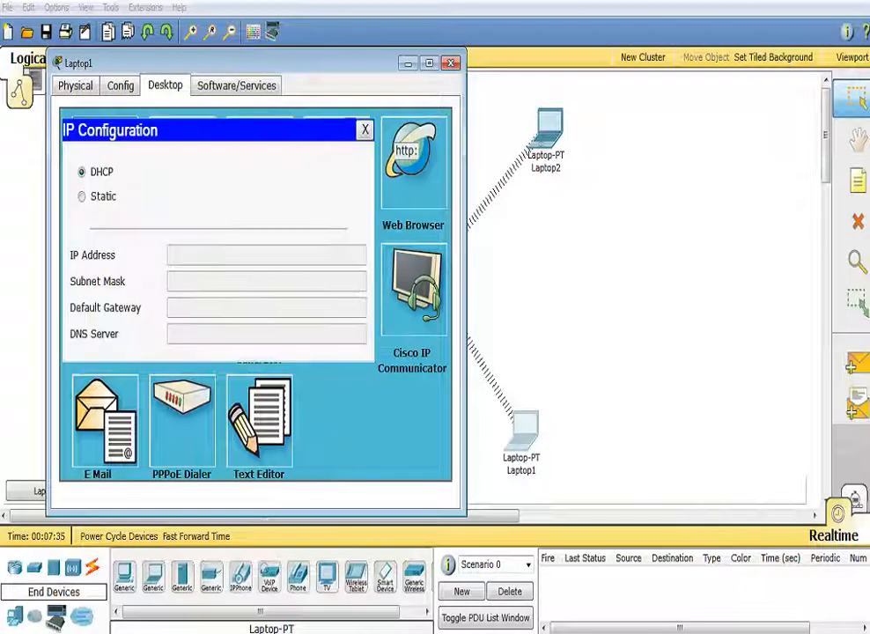
click(82, 196)
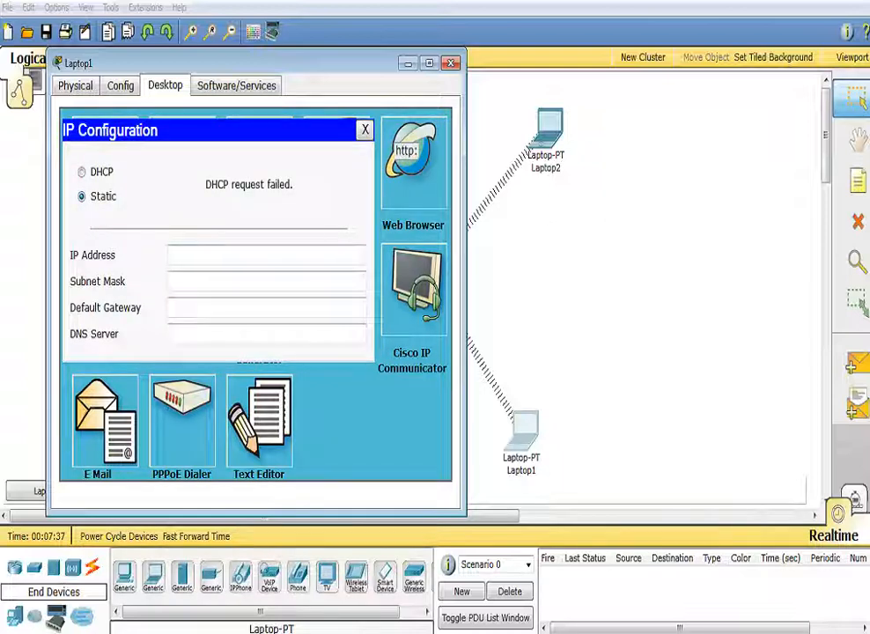
click(266, 255)
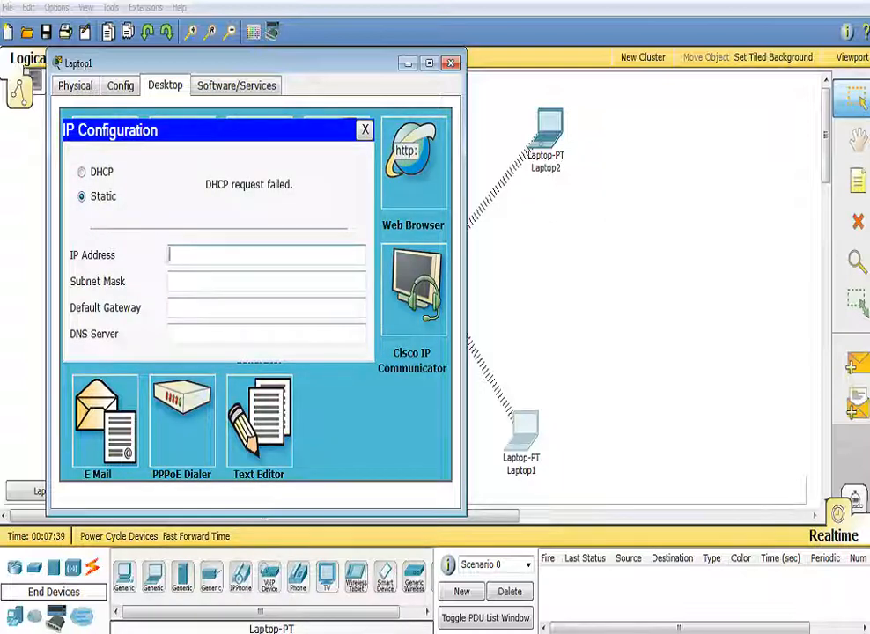
text(200.201.202.1)
key(BackSpace)
text(2)
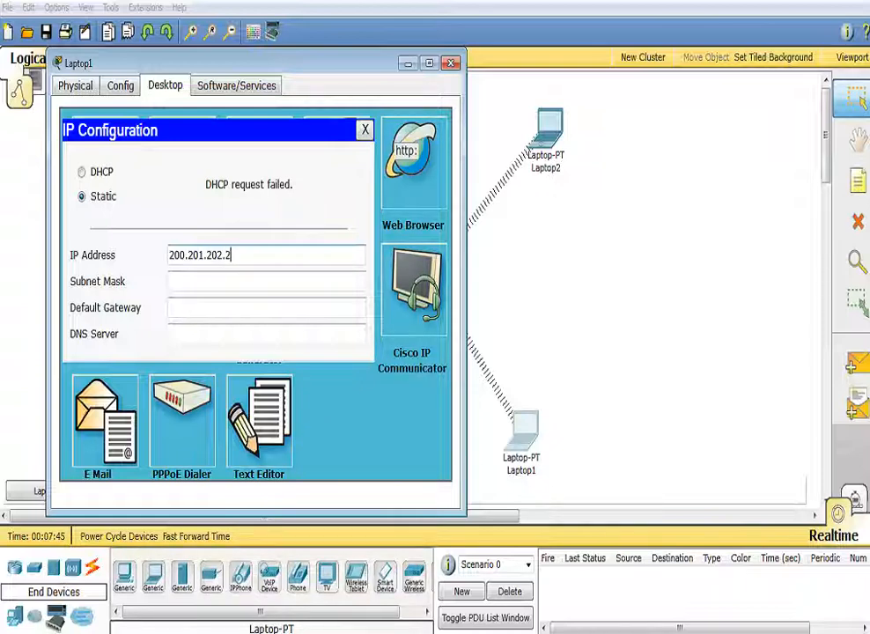
key(Tab)
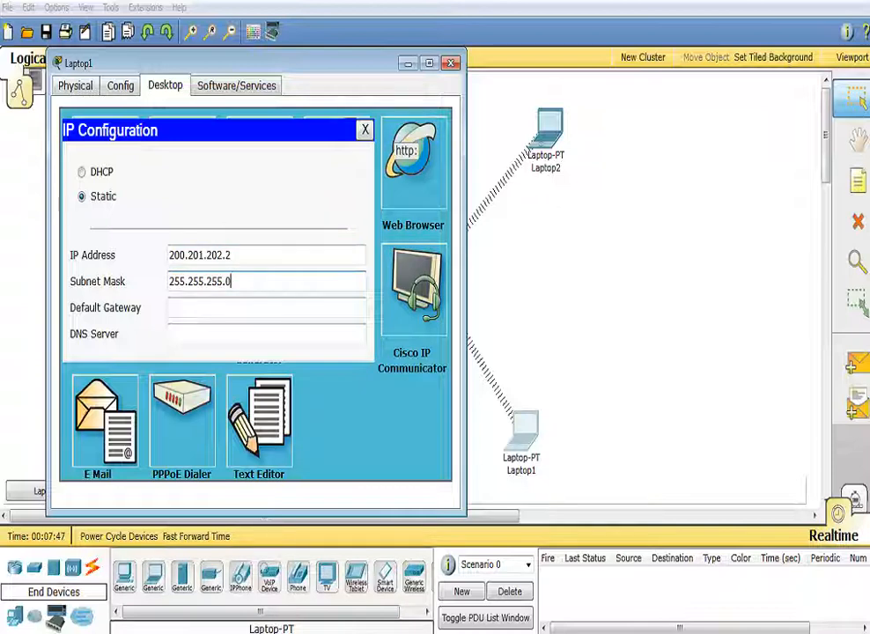
click(451, 63)
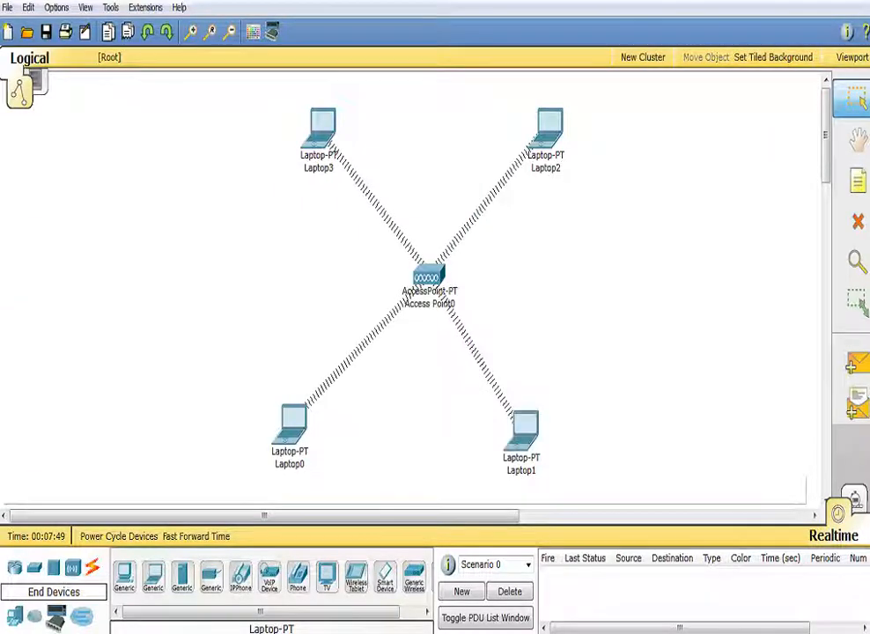
Assign Laptop2 the static IP address 200.201.202.3 with subnet mask 255.255.255.0 and close its device window.
click(550, 127)
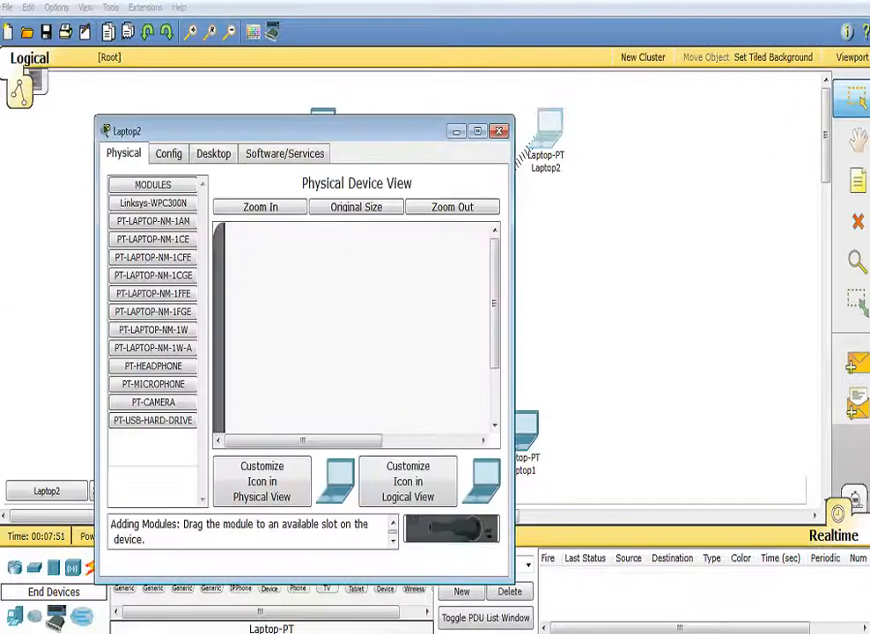
click(213, 153)
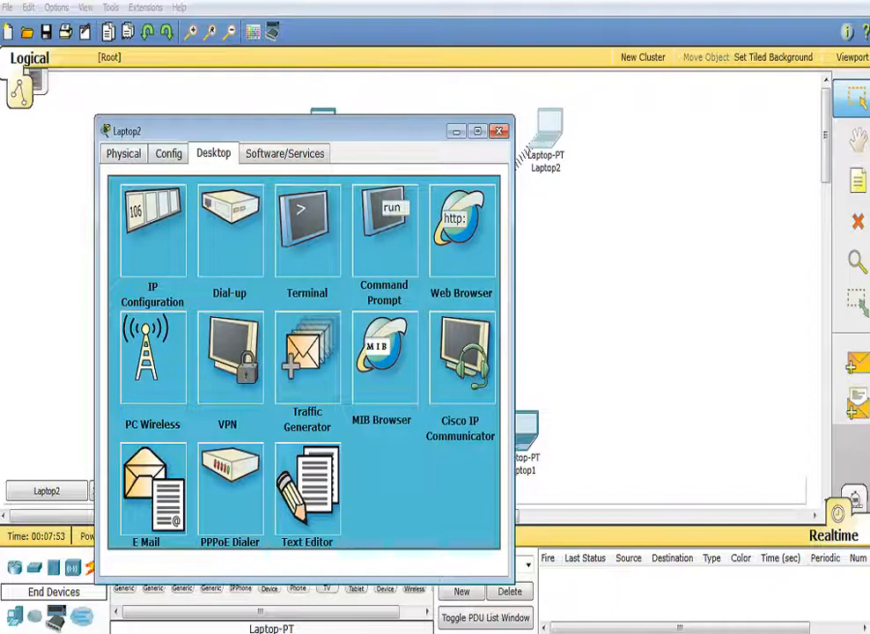
click(153, 231)
click(130, 264)
click(314, 323)
text(200.201.202.1)
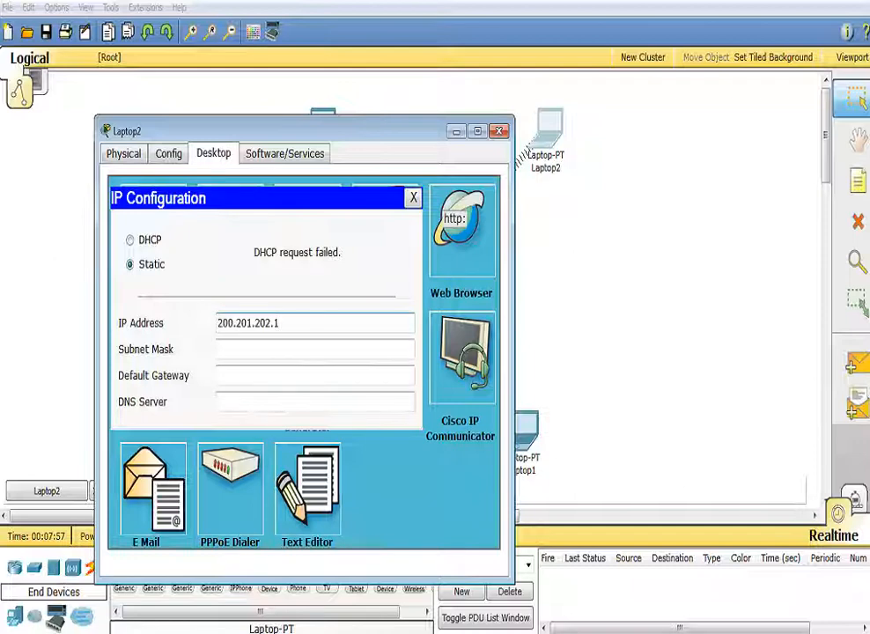
key(BackSpace)
text(3)
click(286, 349)
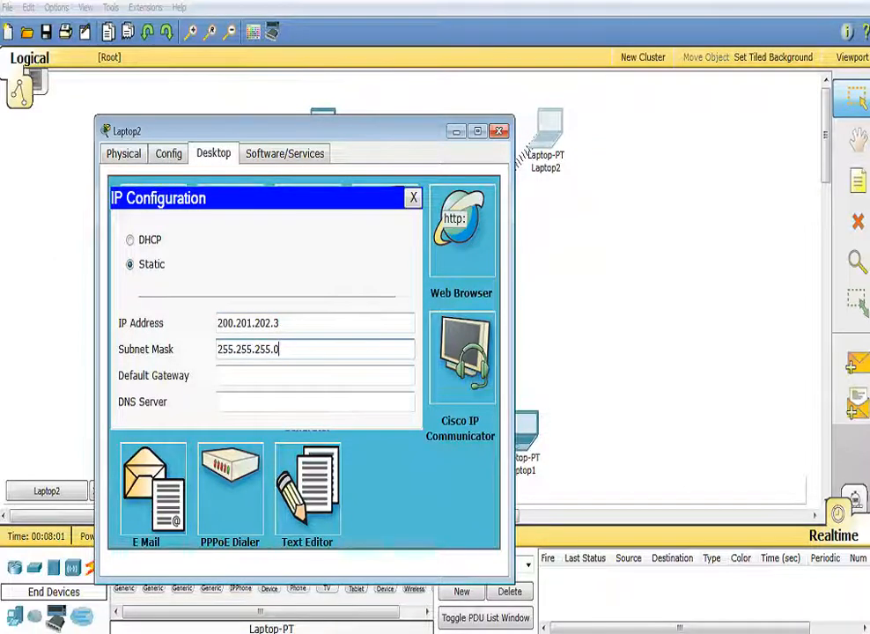
click(499, 132)
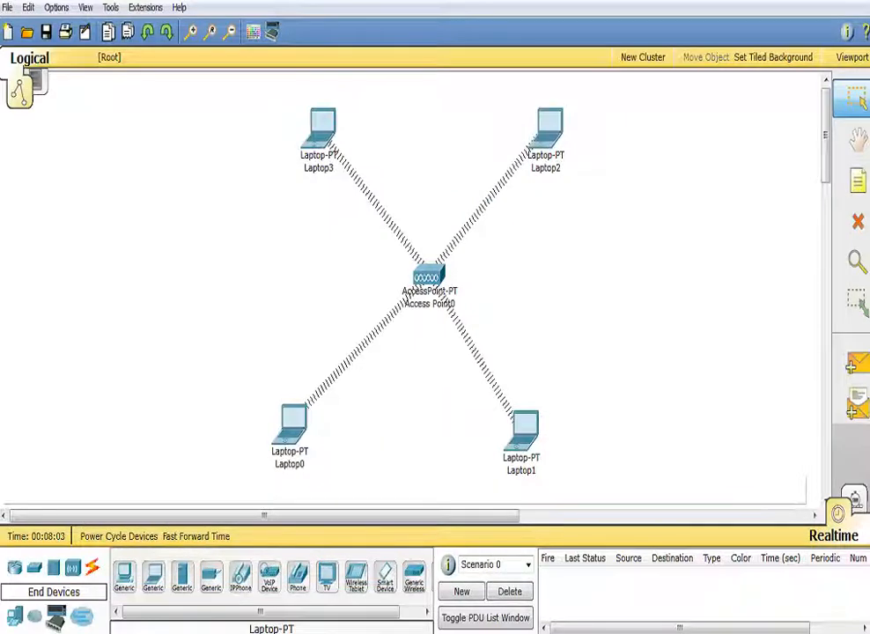
Give Laptop3 the static IP address 200.201.202.4 with subnet mask 255.255.255.0 and close its device window.
click(323, 128)
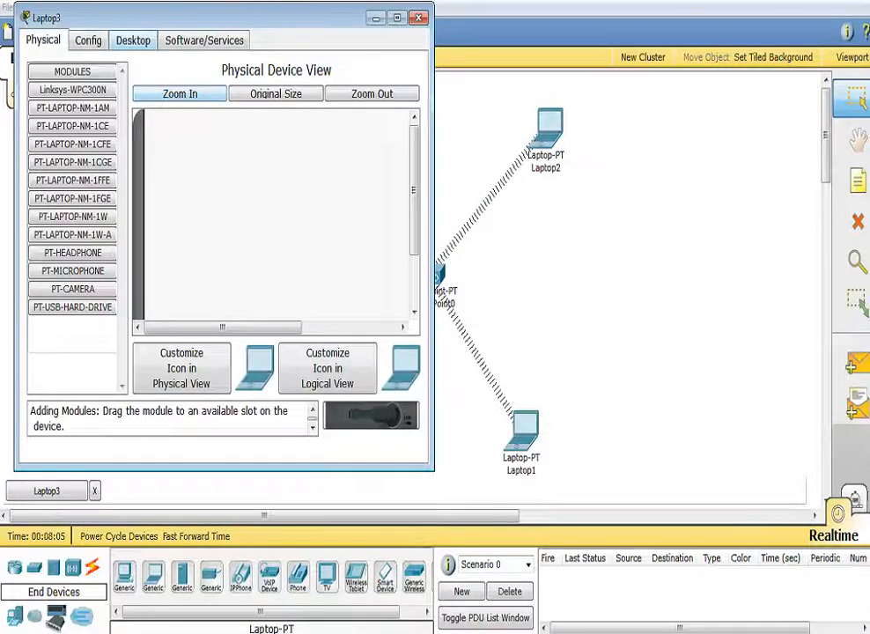
click(133, 40)
click(72, 118)
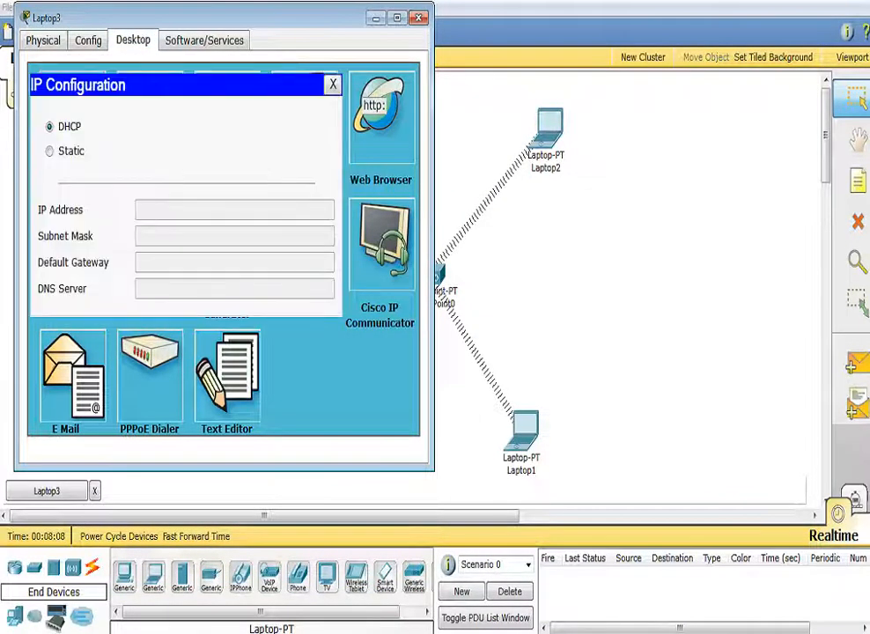
click(50, 152)
click(234, 209)
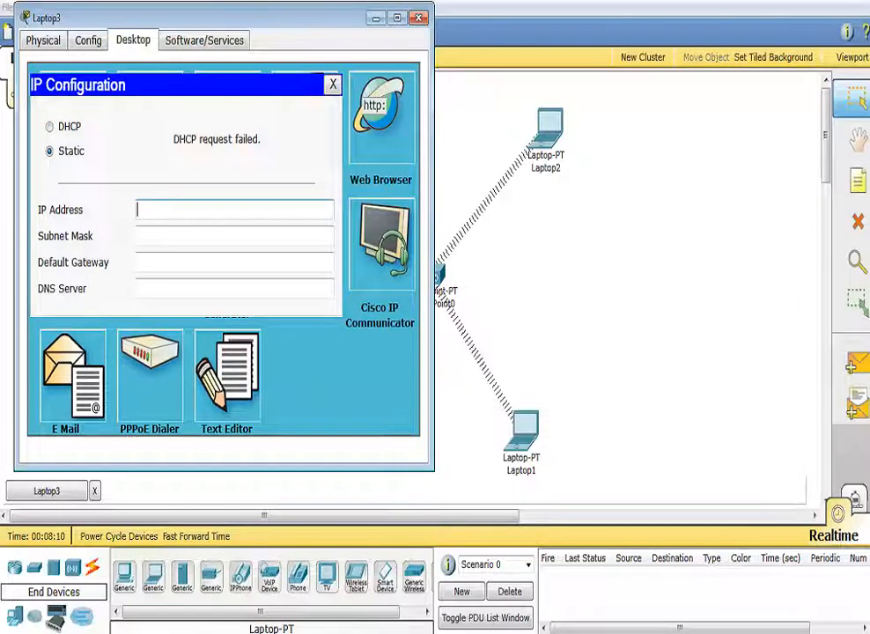
text(200.201.202.1)
key(BackSpace)
text(4)
click(176, 236)
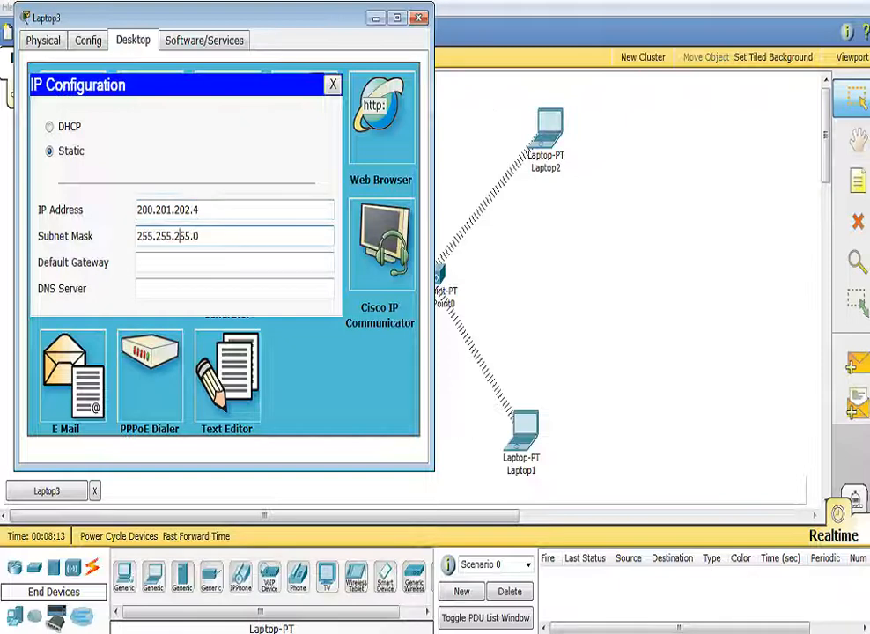
click(418, 17)
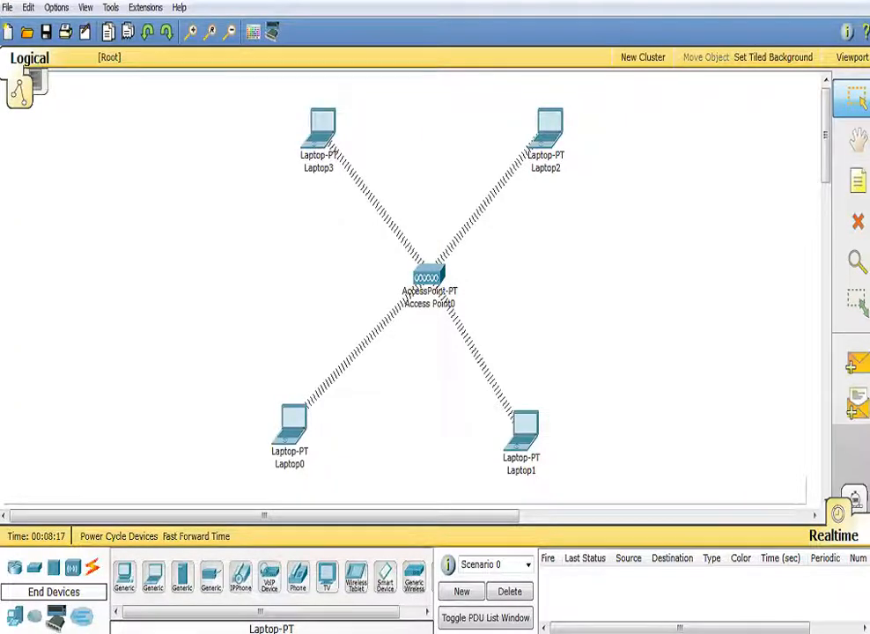
Review the laptops' IP addresses in the topology and run ipconfig in Laptop1's Command Prompt.
mouse_move(317, 125)
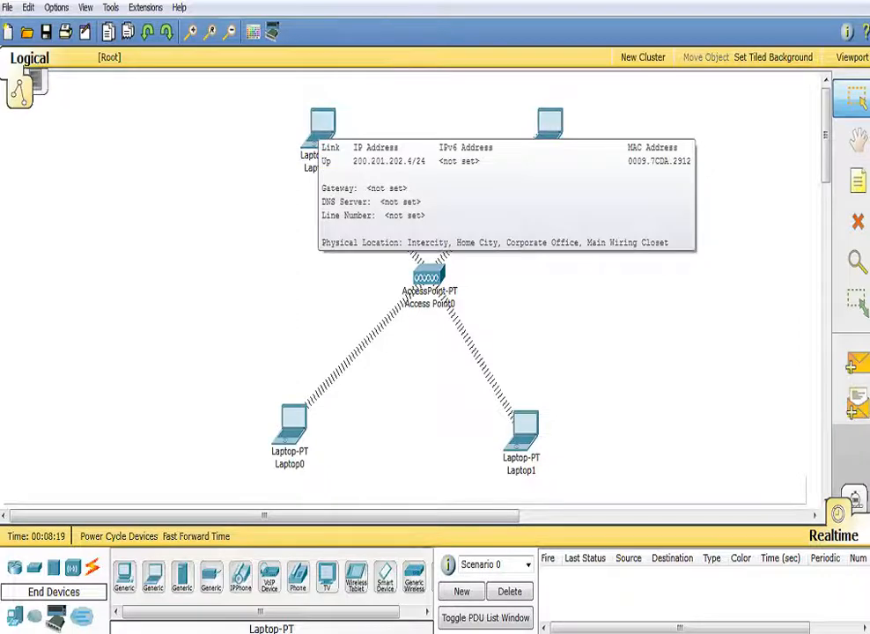
mouse_move(438, 278)
mouse_move(293, 420)
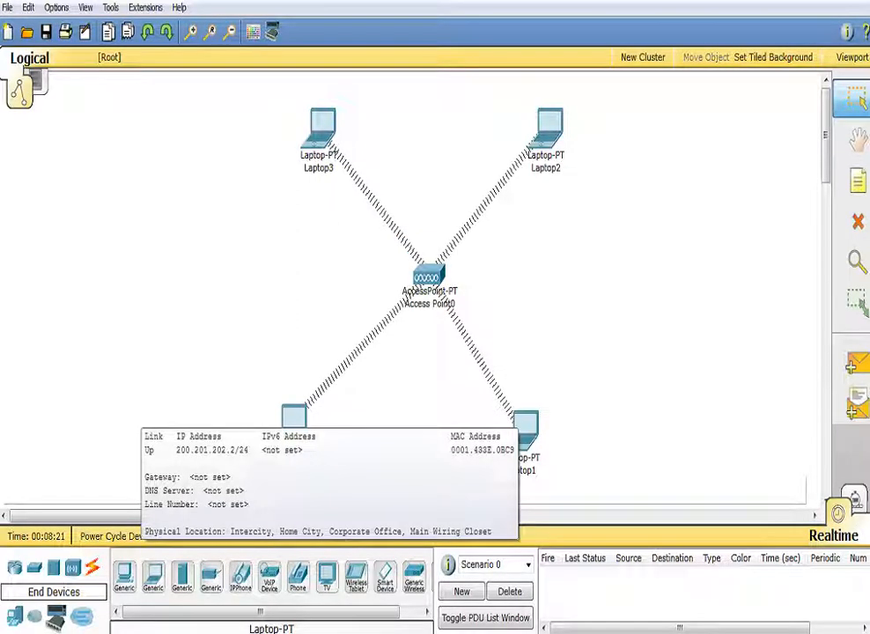
mouse_move(547, 134)
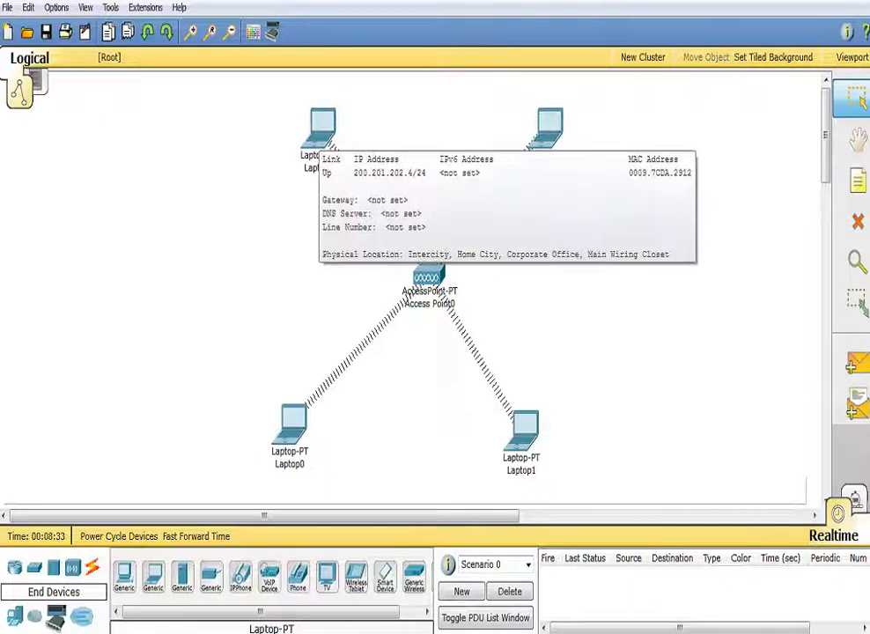
click(293, 420)
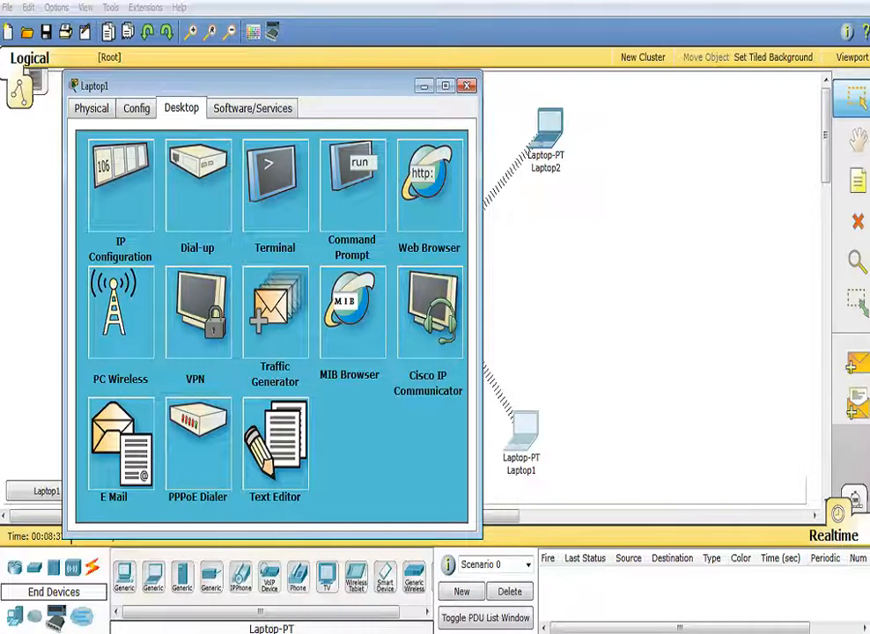
click(352, 184)
text(ipconfig)
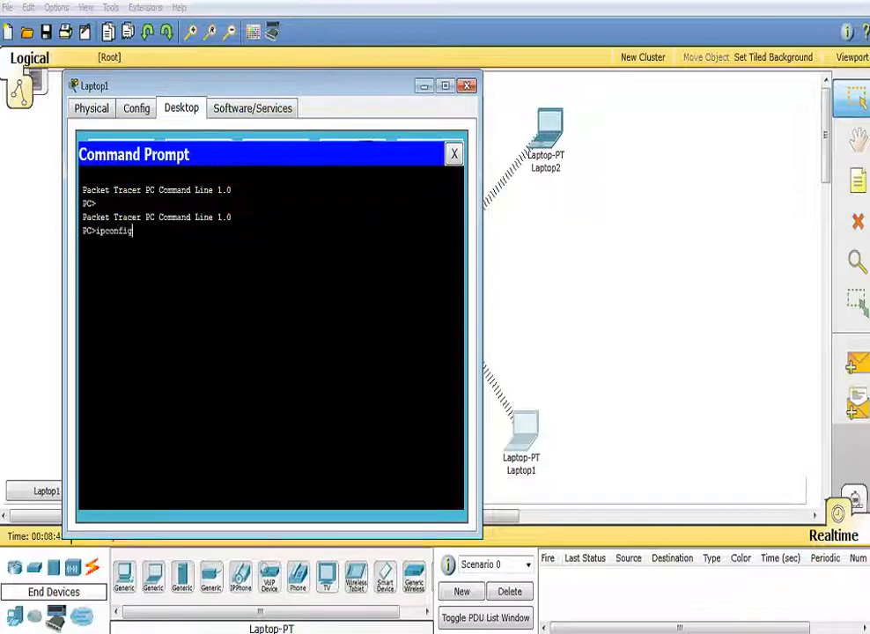
key(Return)
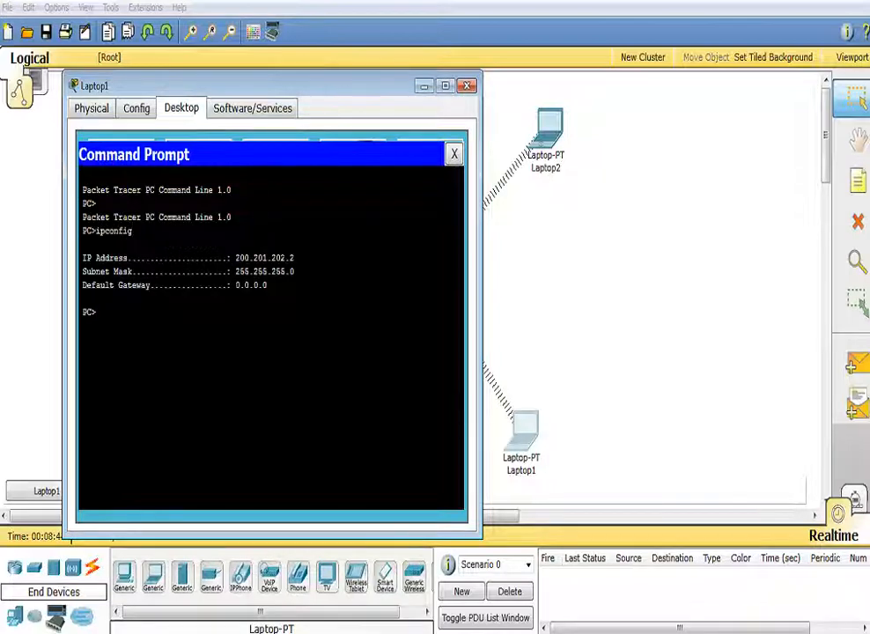
Ping Laptop3 at 200.201.202.4 from Laptop1's Command Prompt.
text(ping)
right_click(119, 313)
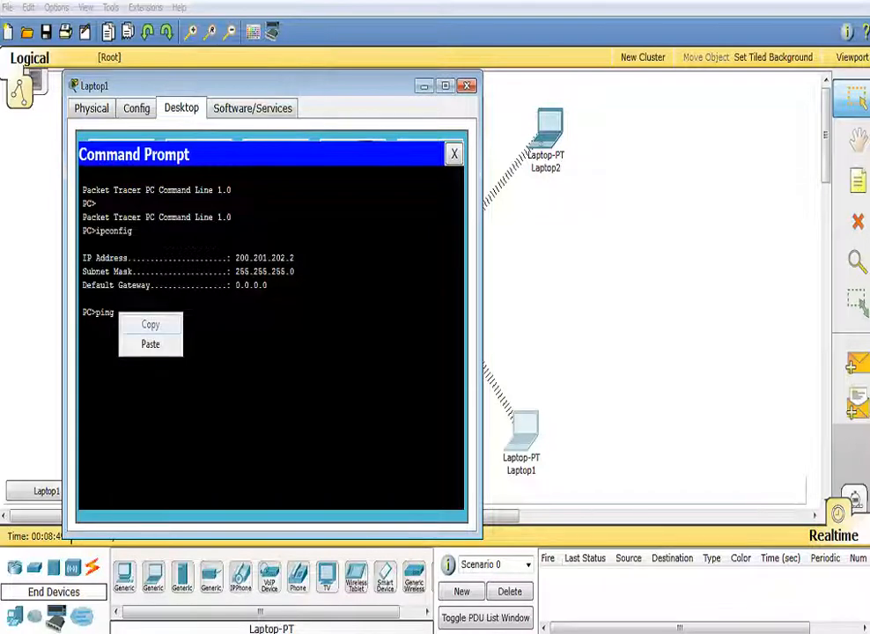
click(150, 344)
key(BackSpace)
text(4)
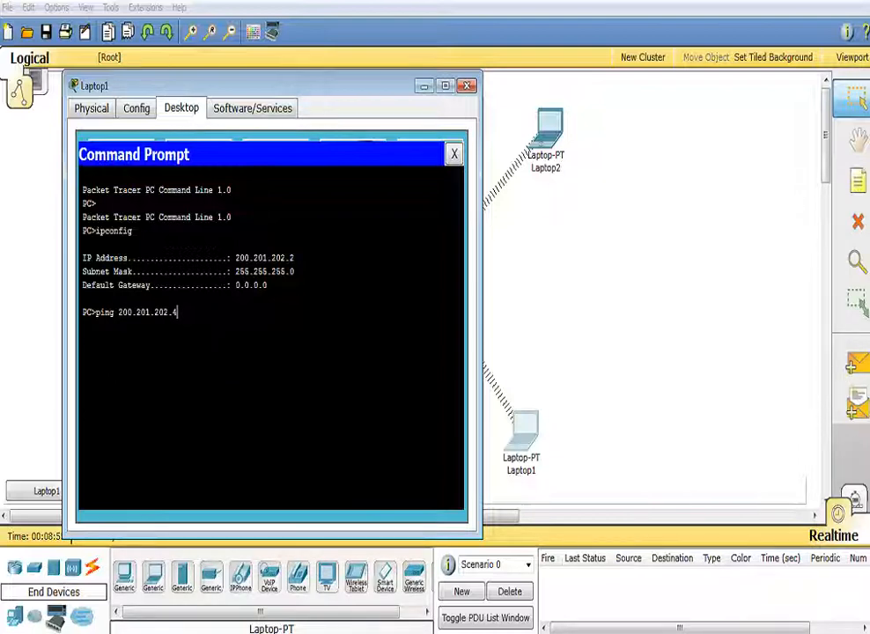
key(Return)
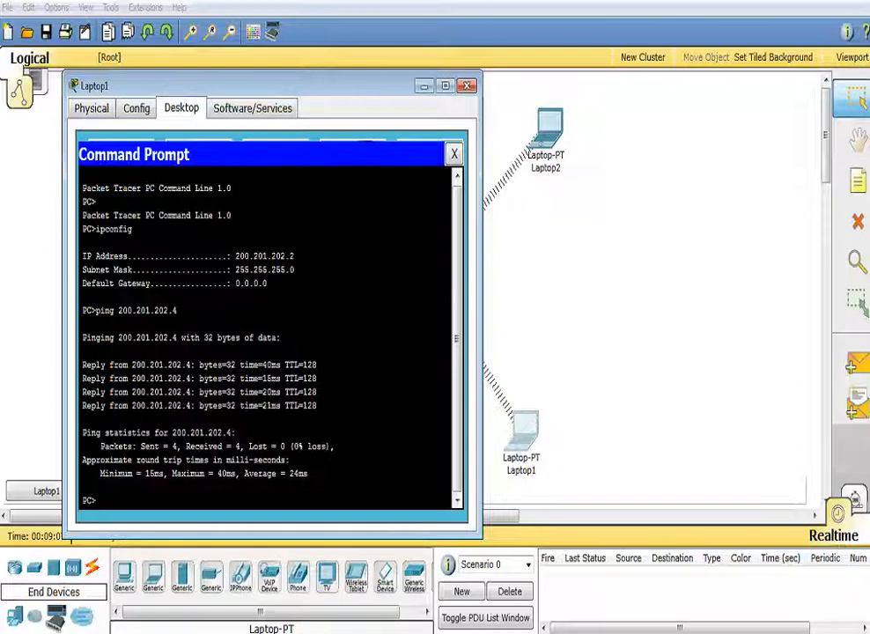
Switch to Simulation mode, repeat the ping to 200.201.202.4 from Laptop1, and minimize its window.
click(423, 85)
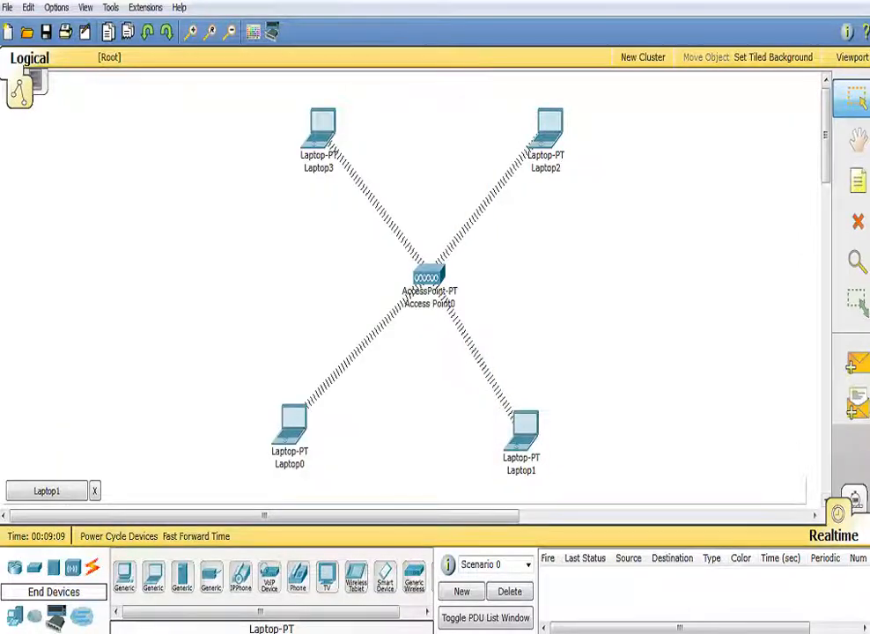
click(852, 499)
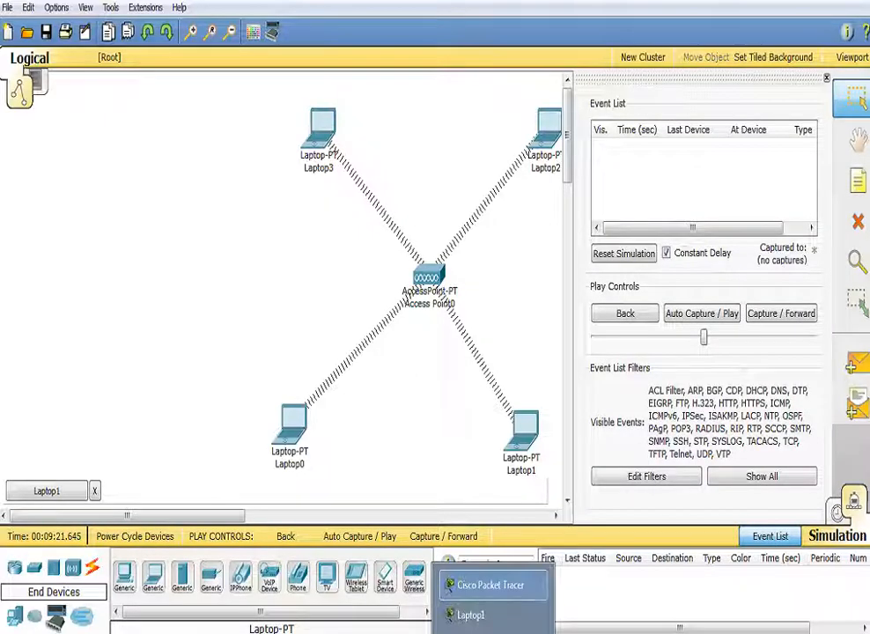
click(493, 615)
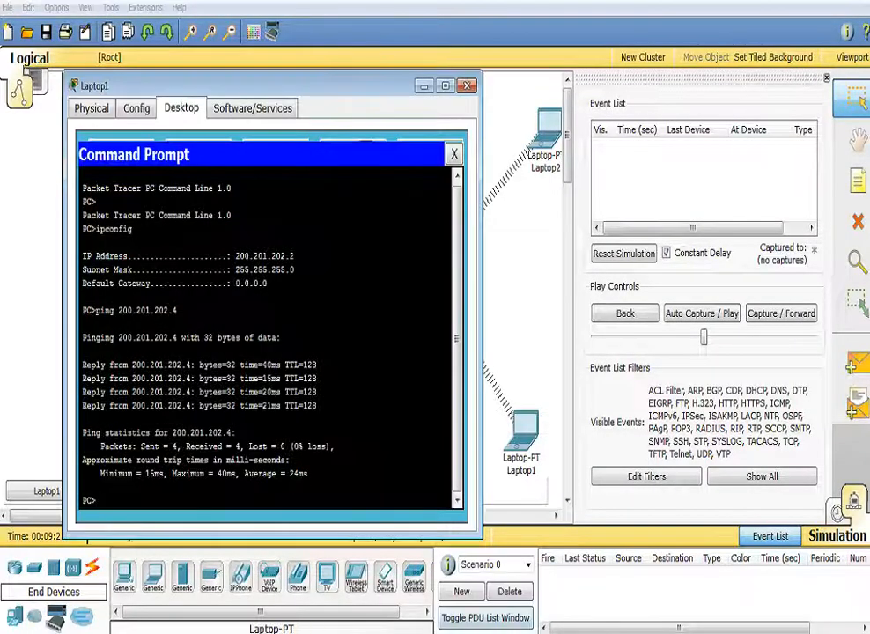
key(Up)
key(Return)
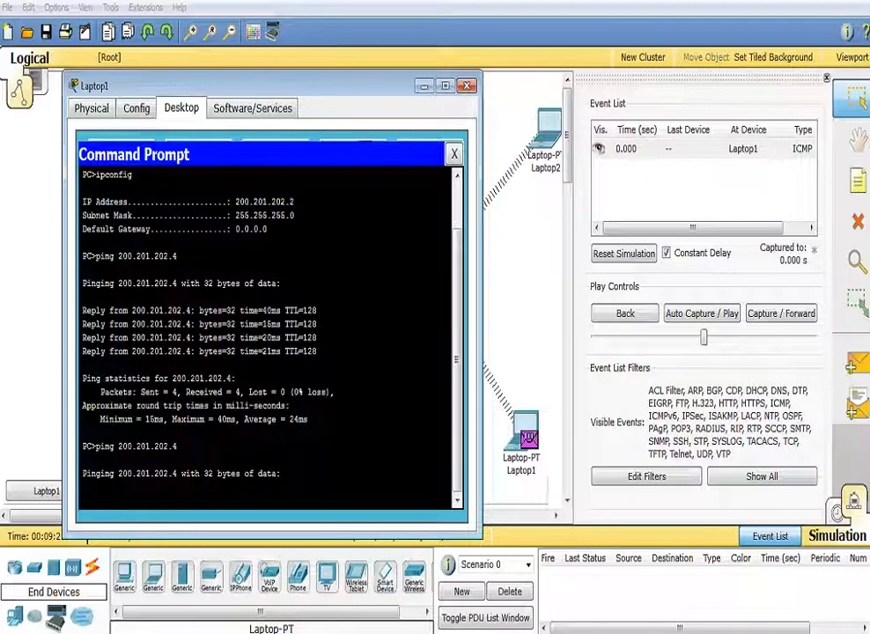
click(423, 86)
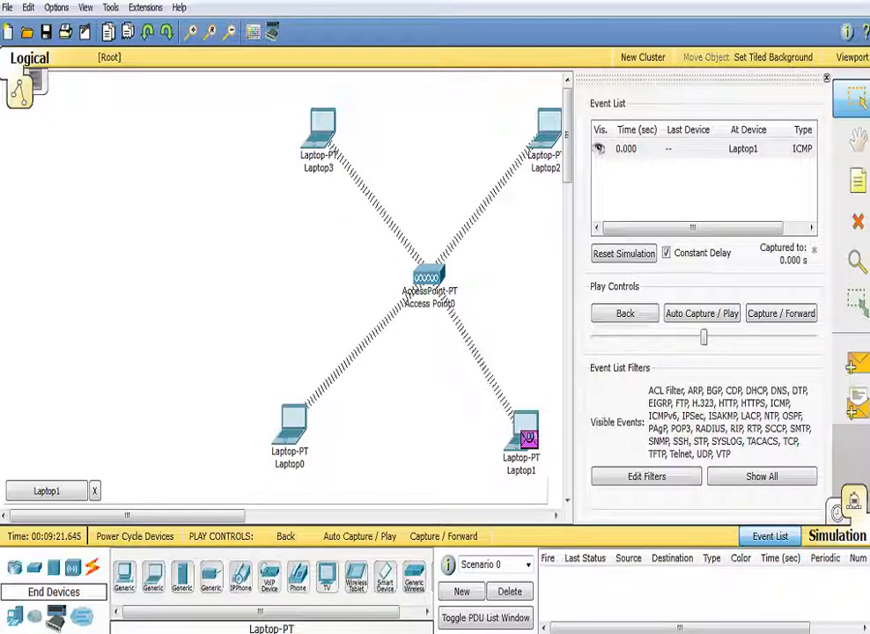
Play the ping simulation with Auto Capture, and return to Realtime mode with Laptop1's window closed.
click(781, 313)
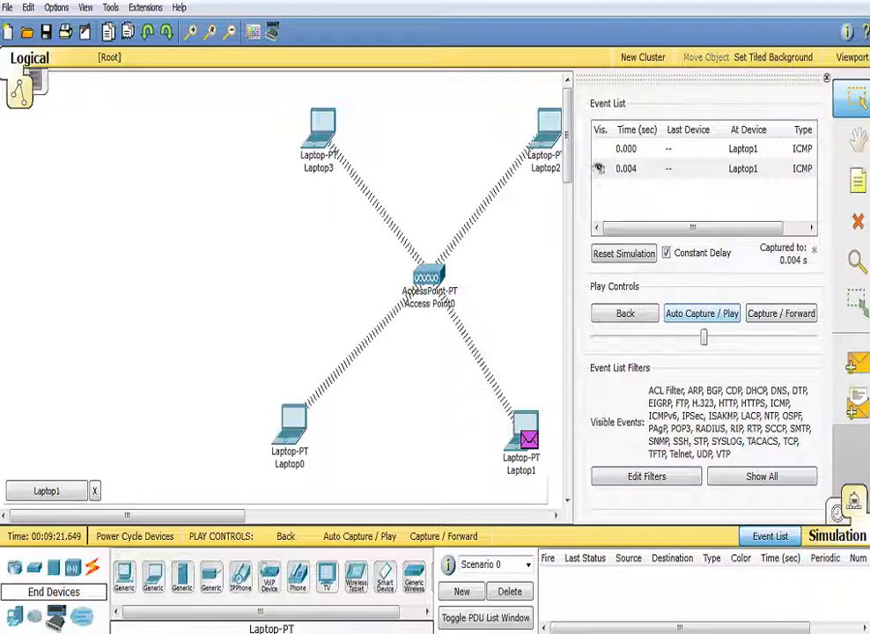
click(702, 313)
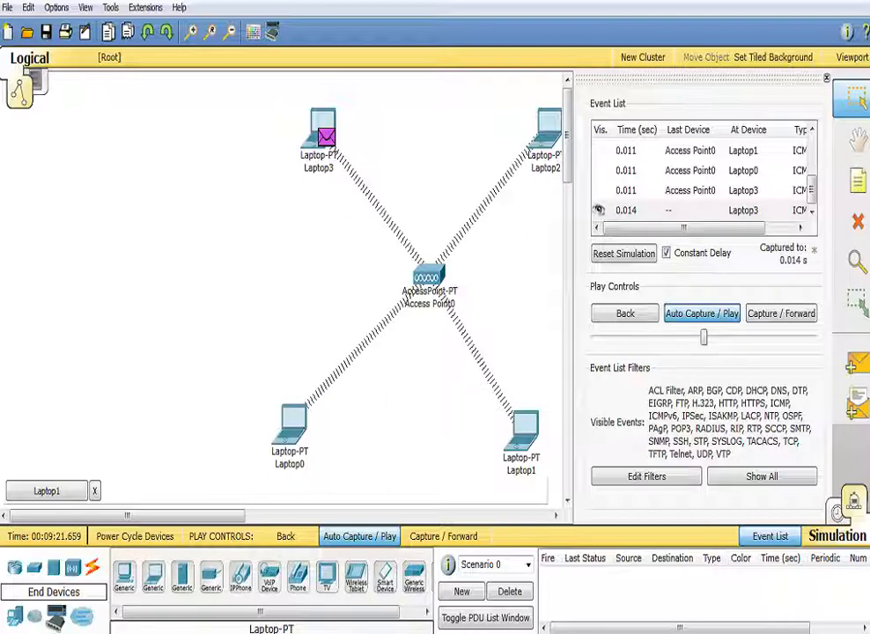
click(837, 511)
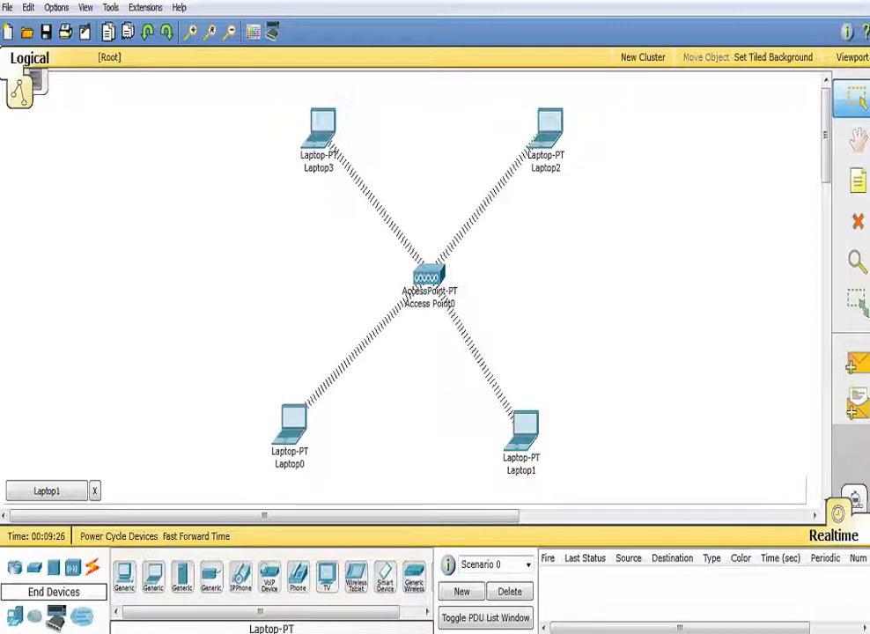
click(95, 491)
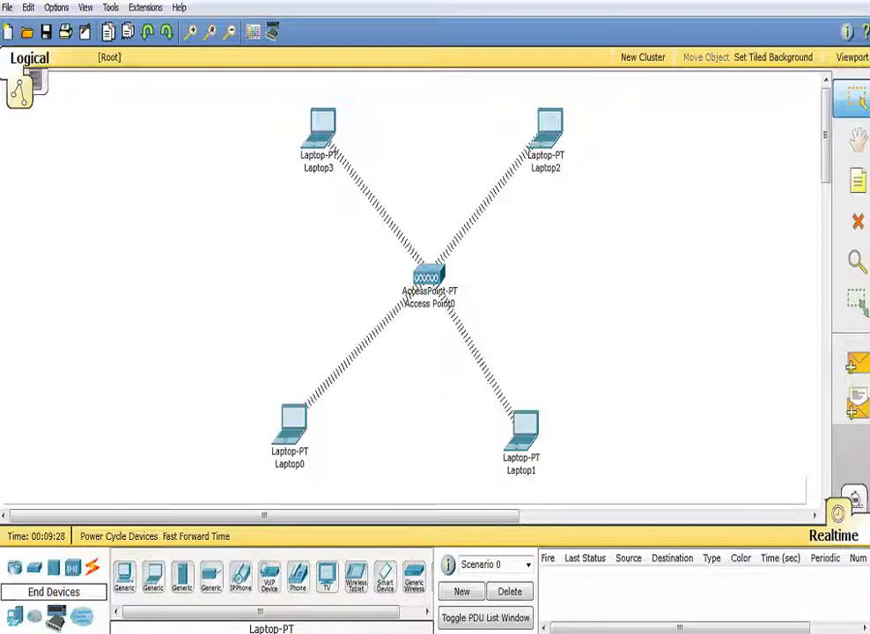